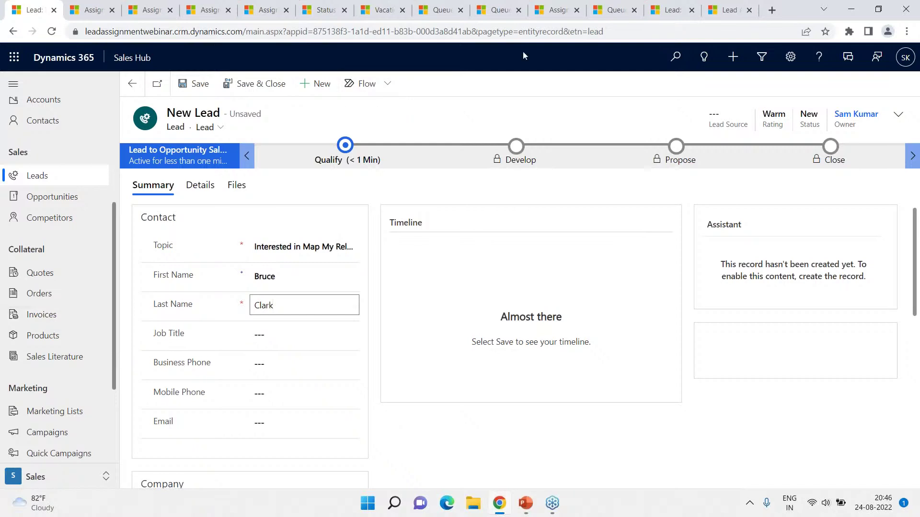
Set the new lead's rating to Hot and save the record
click(288, 246)
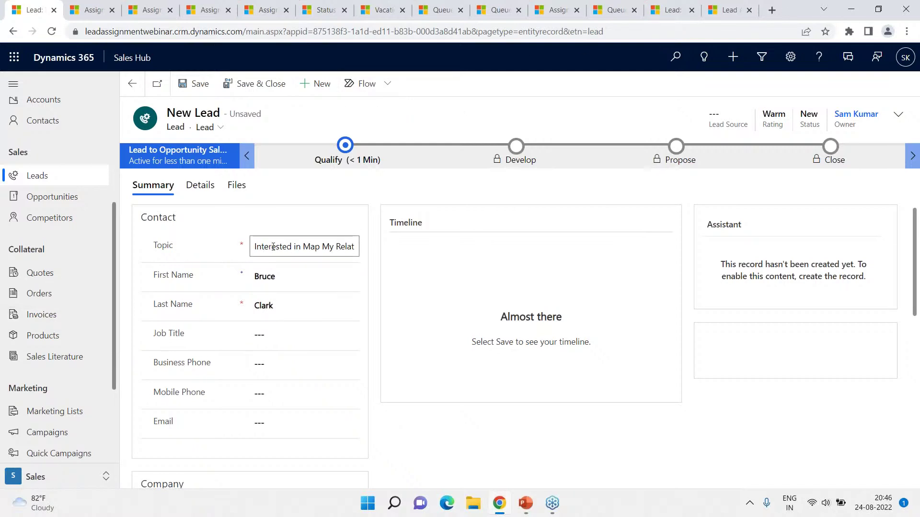
drag(303, 246, 352, 247)
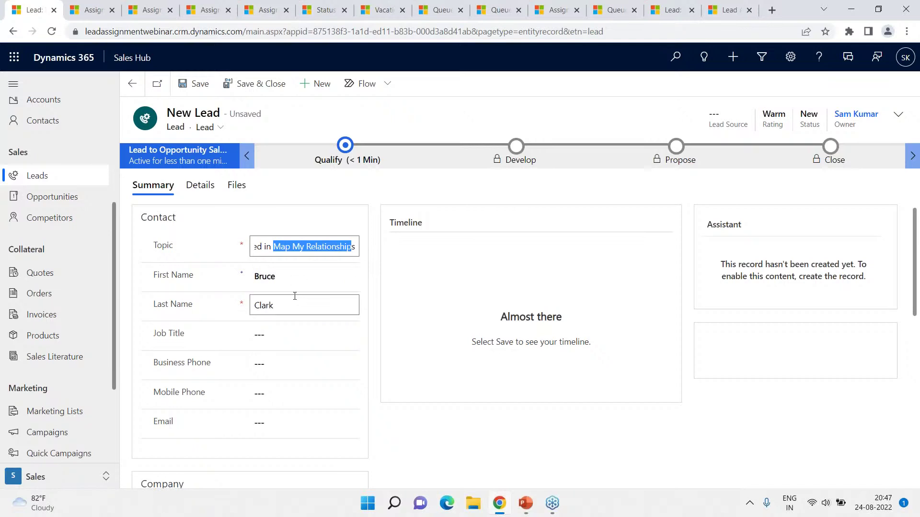
click(867, 24)
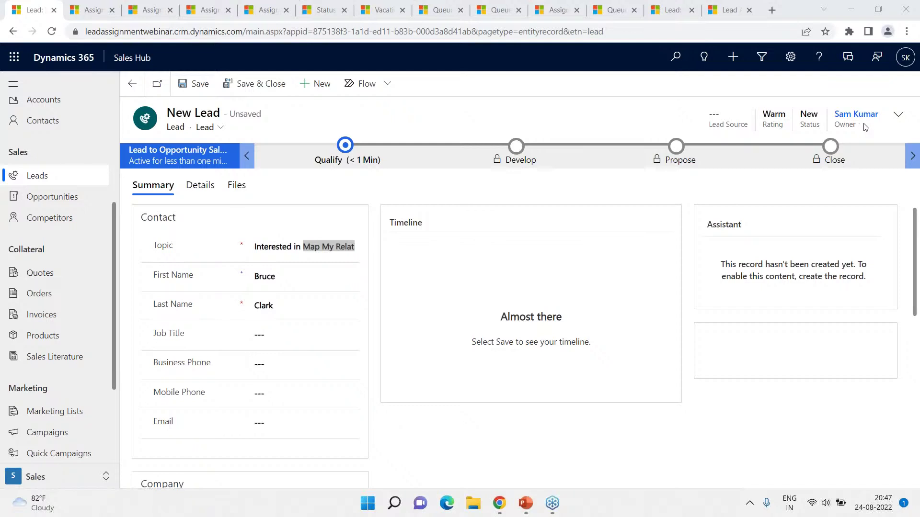
click(898, 118)
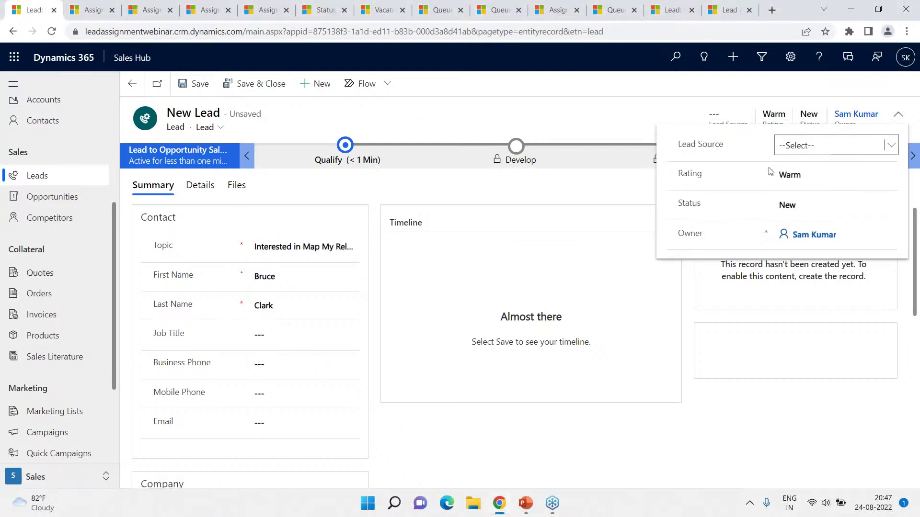
click(807, 176)
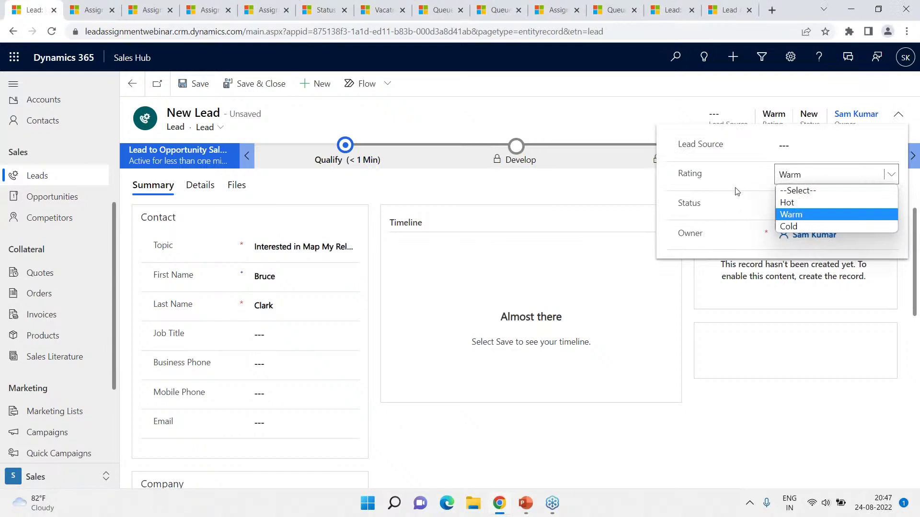
click(787, 203)
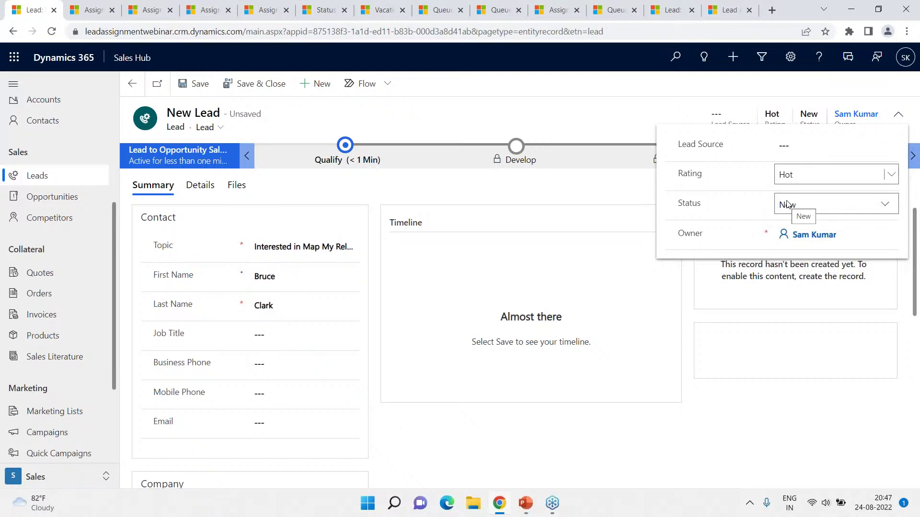
click(196, 91)
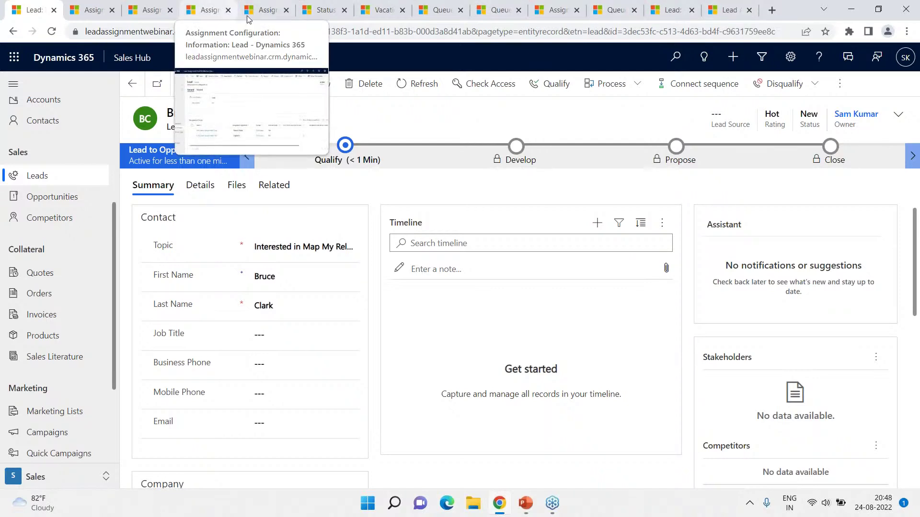
Review the Hot Leads Assignment Rule's general settings and refresh its user workload list
click(76, 9)
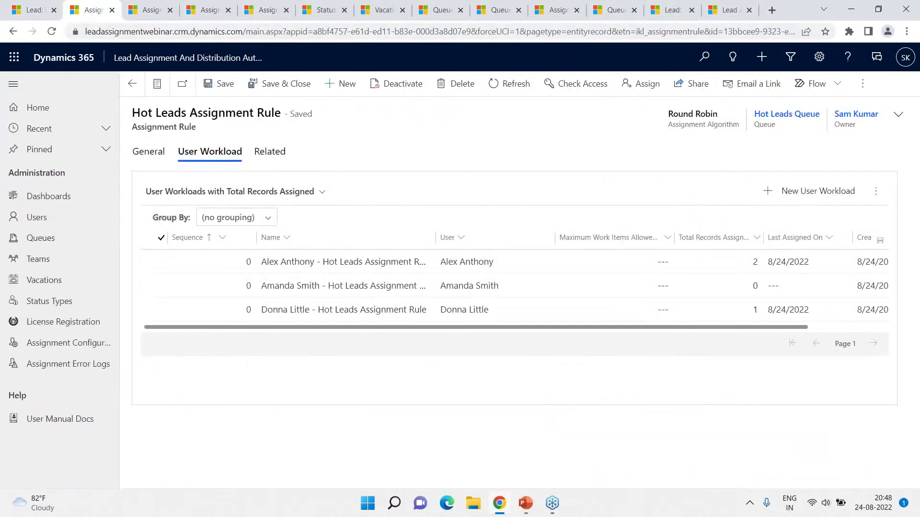
click(149, 152)
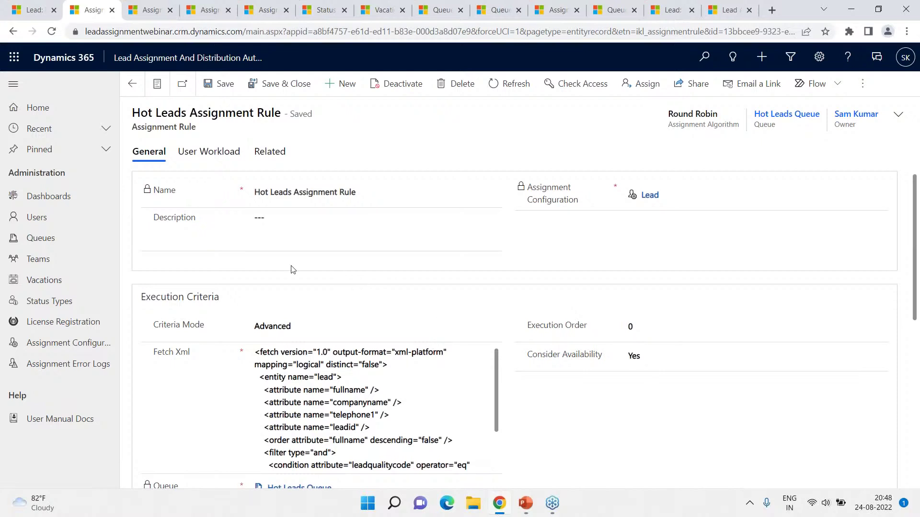
click(209, 154)
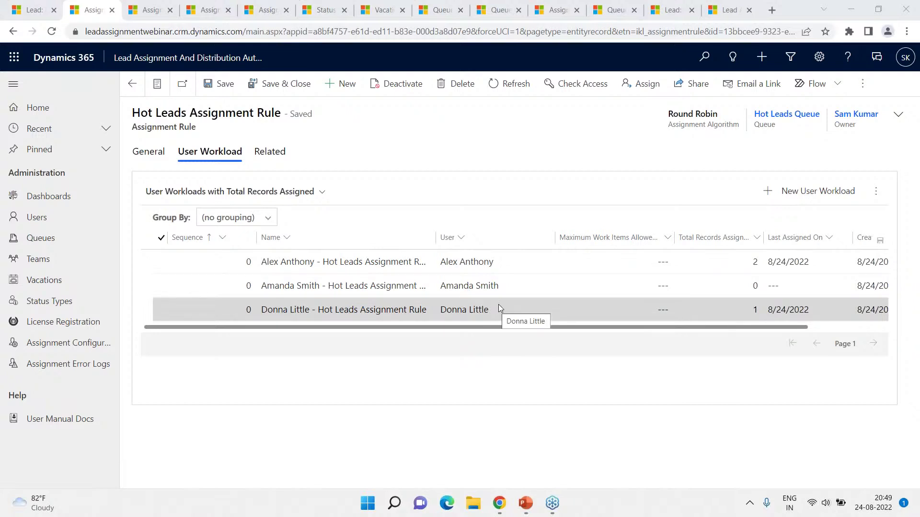
click(877, 194)
click(719, 340)
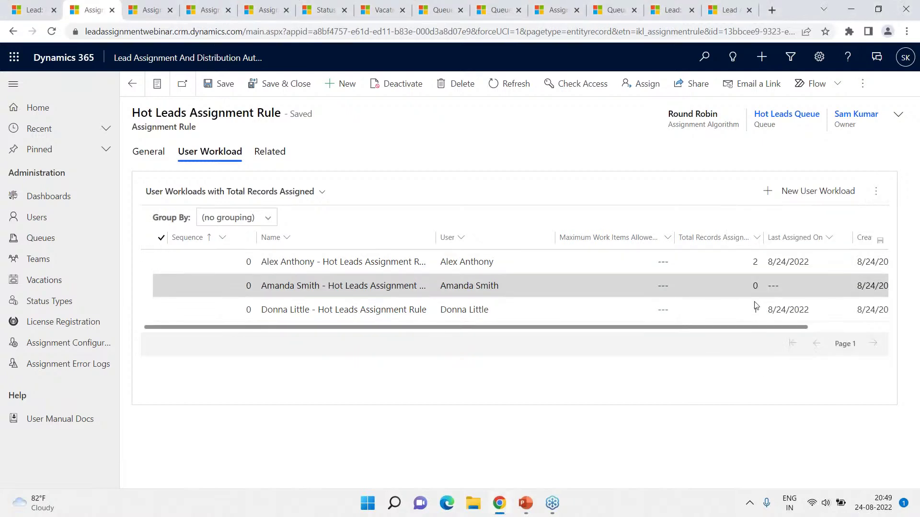
click(875, 194)
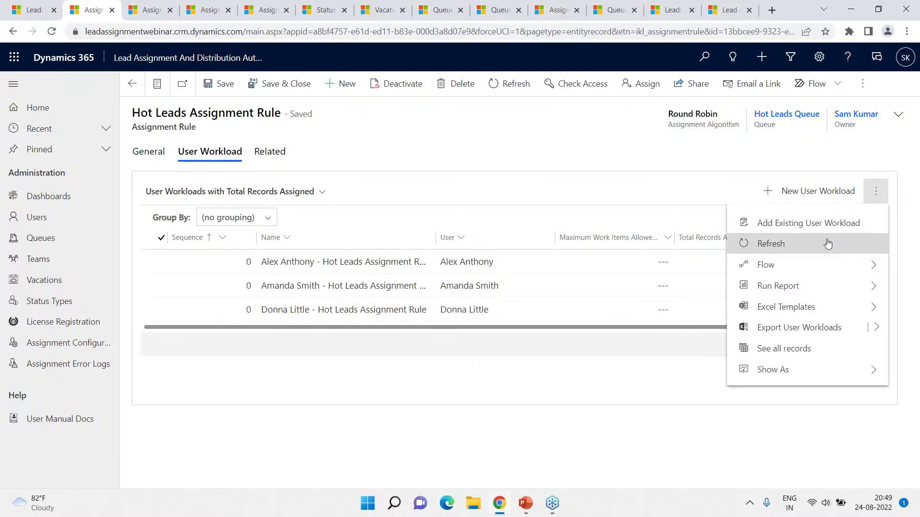
click(825, 244)
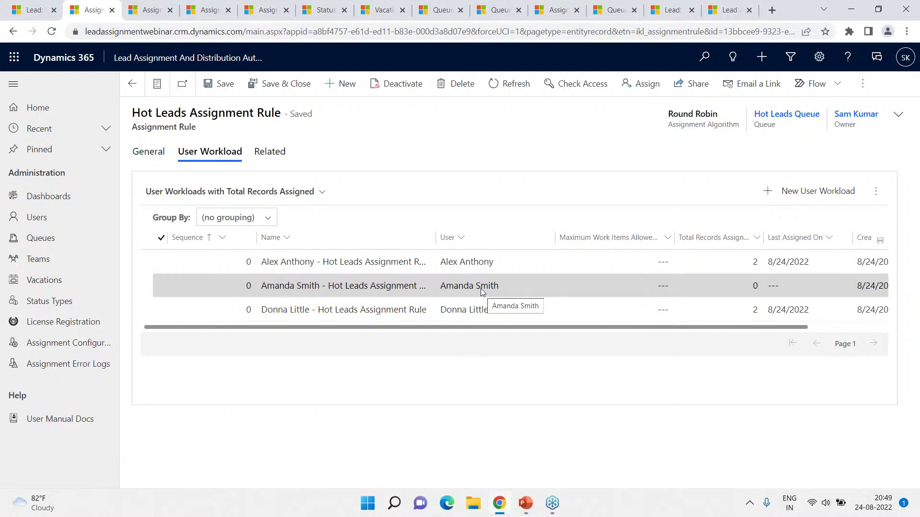
Return to the saved lead, refresh it to check its owner, and close the extra Hot Leads Assignment Rule page
click(35, 13)
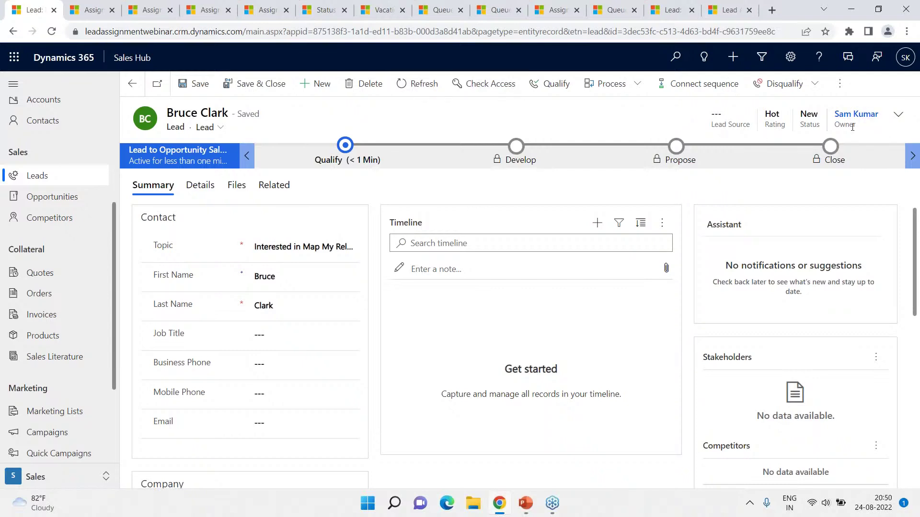
click(431, 88)
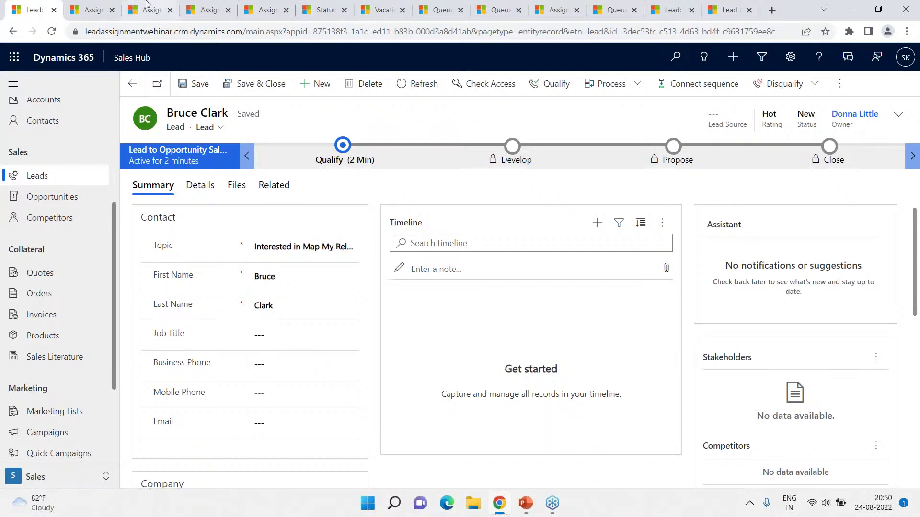
click(112, 10)
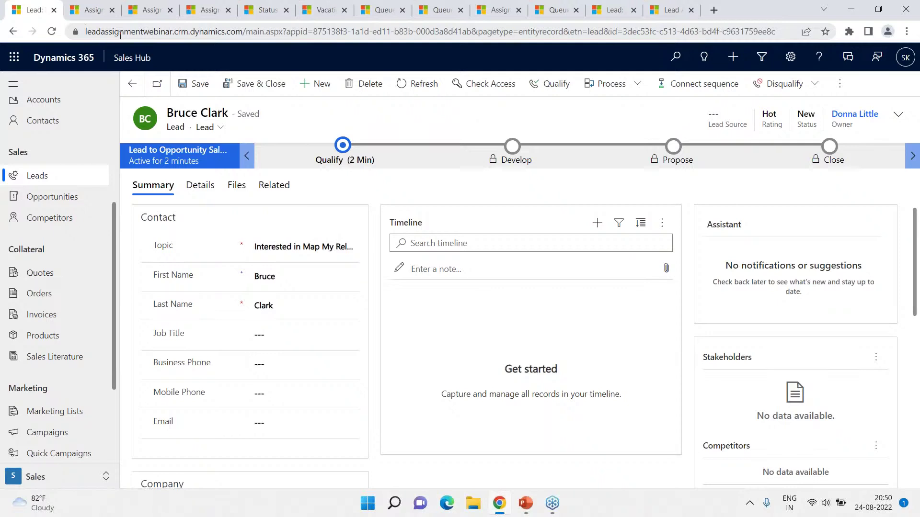
Review the active assignment configurations and the Lead configuration's rules, ending on the Hot Leads Assignment Rule
click(94, 8)
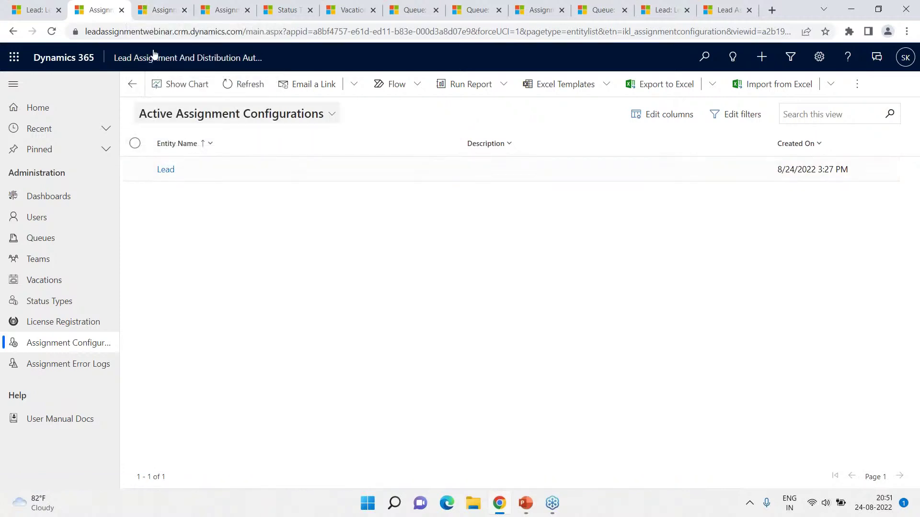
click(151, 16)
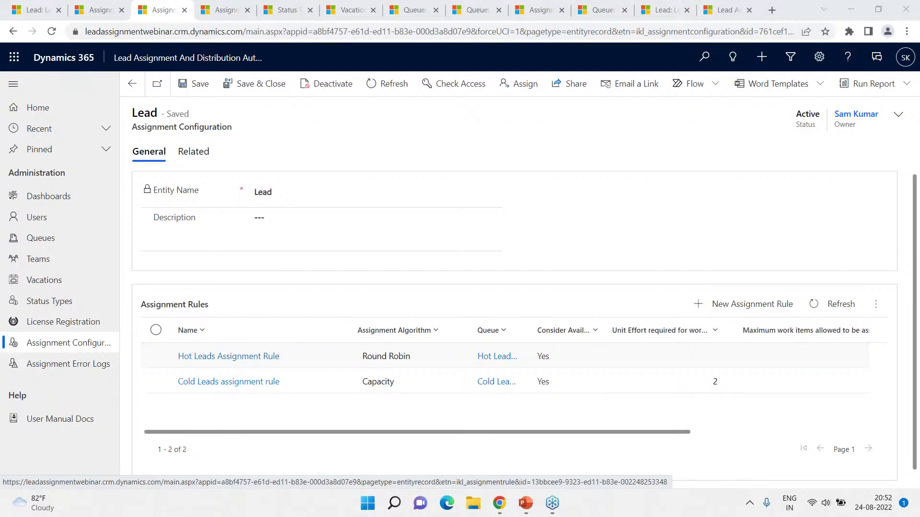
click(224, 9)
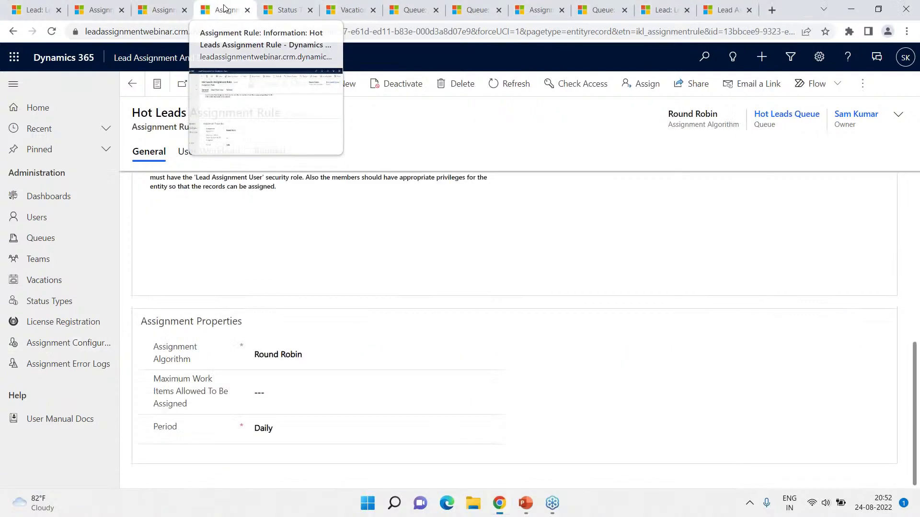
Examine the Hot Leads Assignment Rule's criteria mode options, Fetch XML, execution order and Consider Availability options
scroll(298, 258, up, 5)
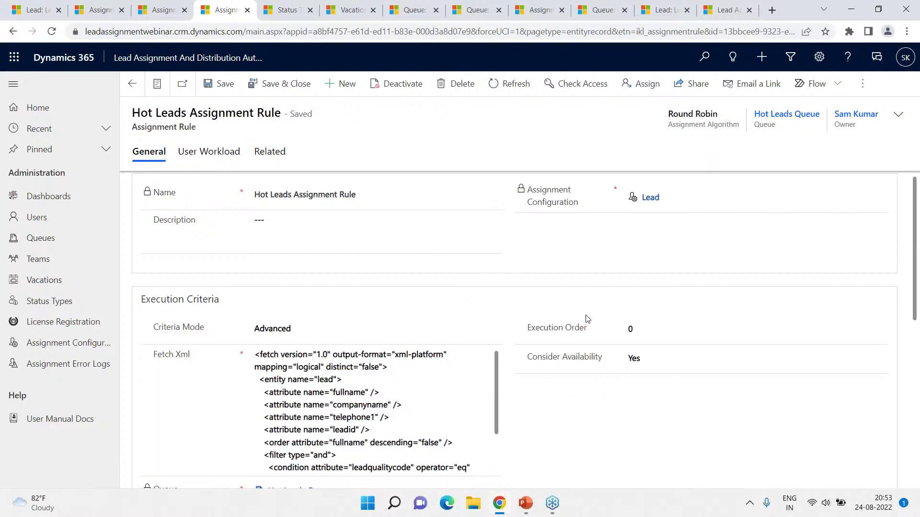
scroll(587, 319, down, 1)
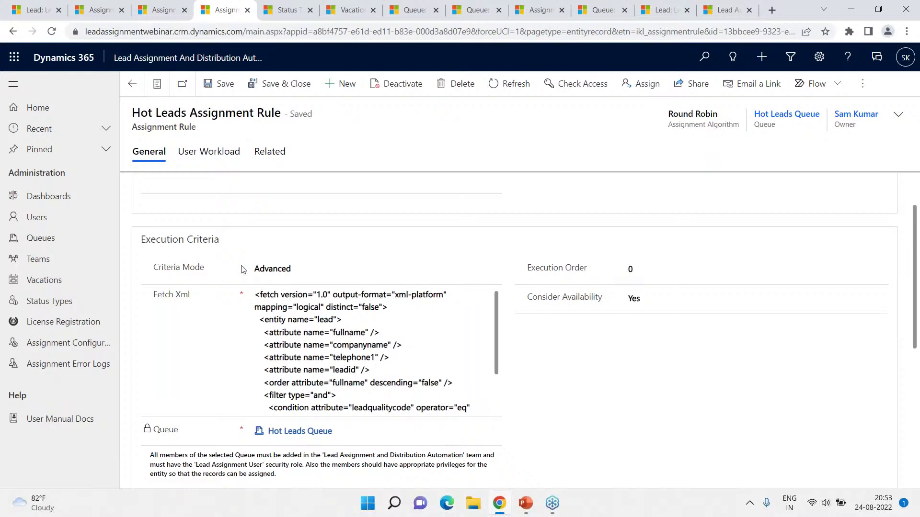
click(330, 277)
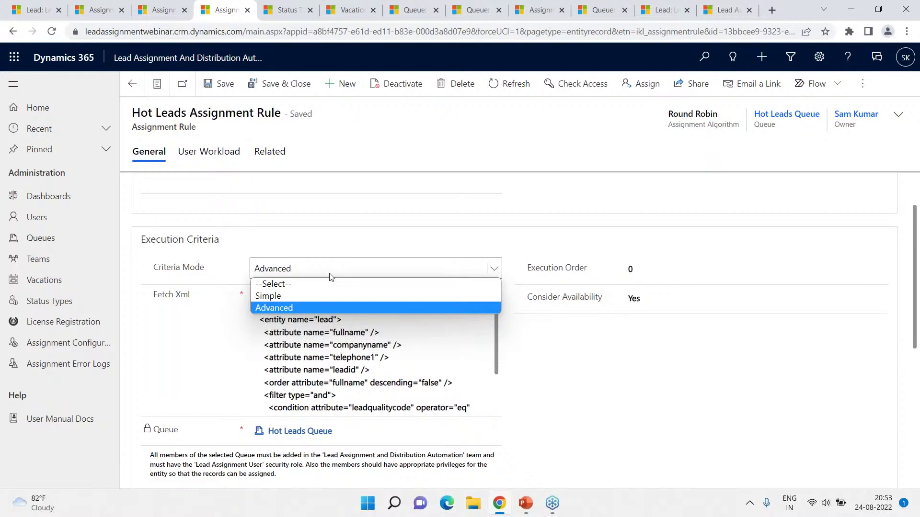
click(290, 309)
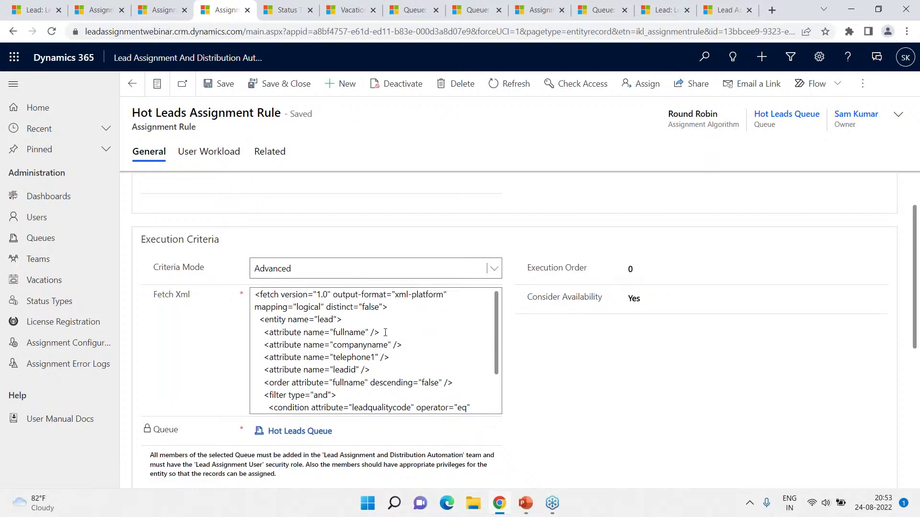
scroll(382, 345, down, 5)
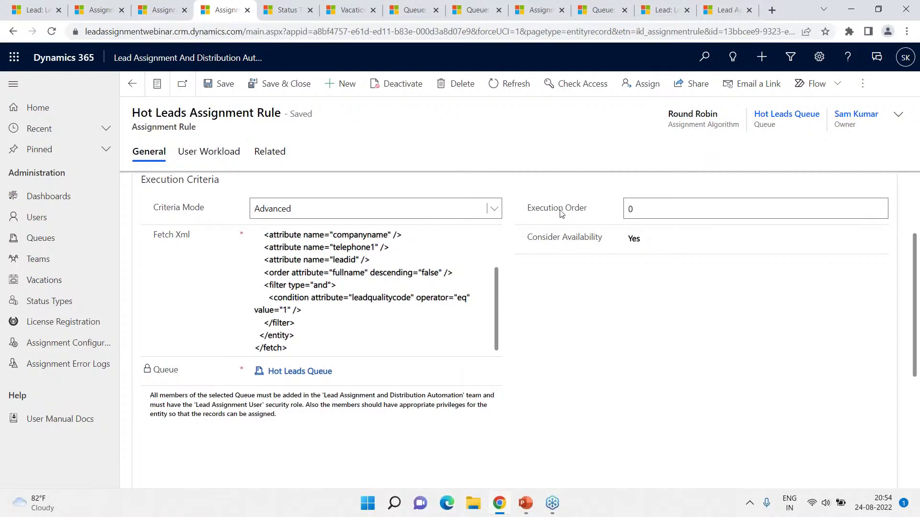
mouse_move(567, 211)
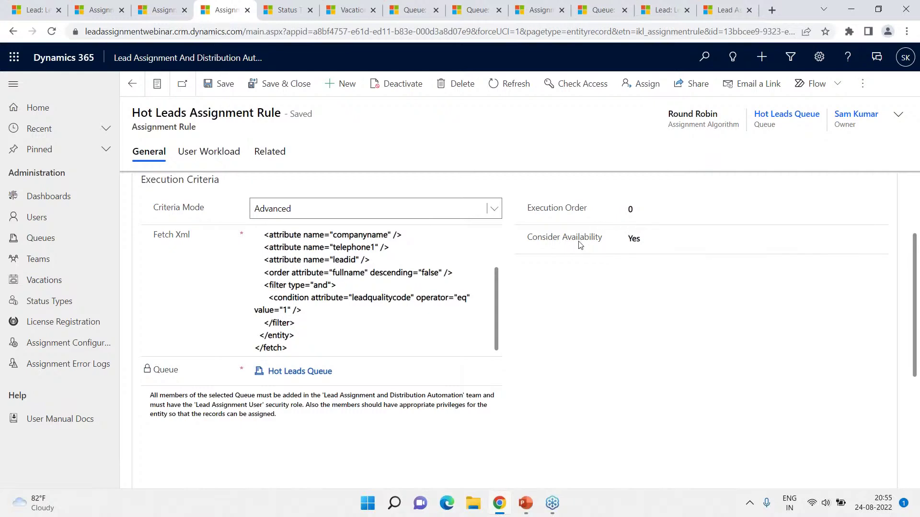
click(644, 241)
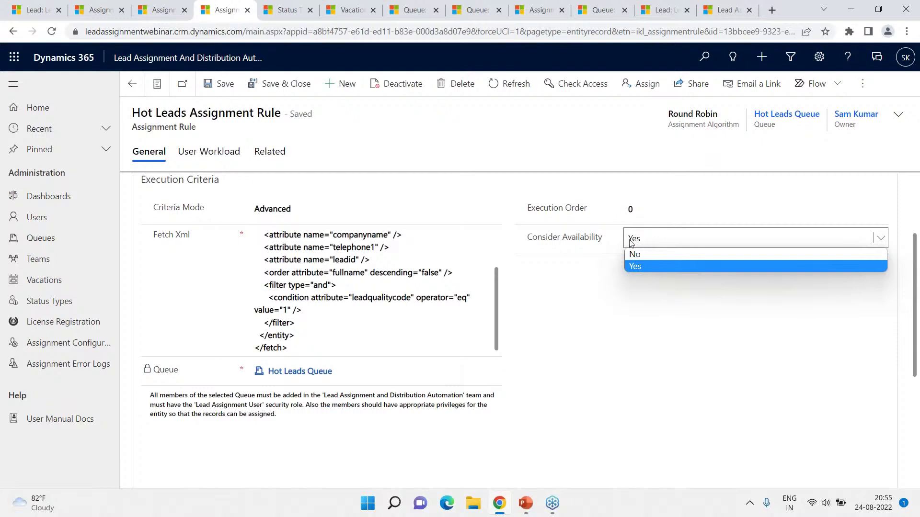
click(606, 240)
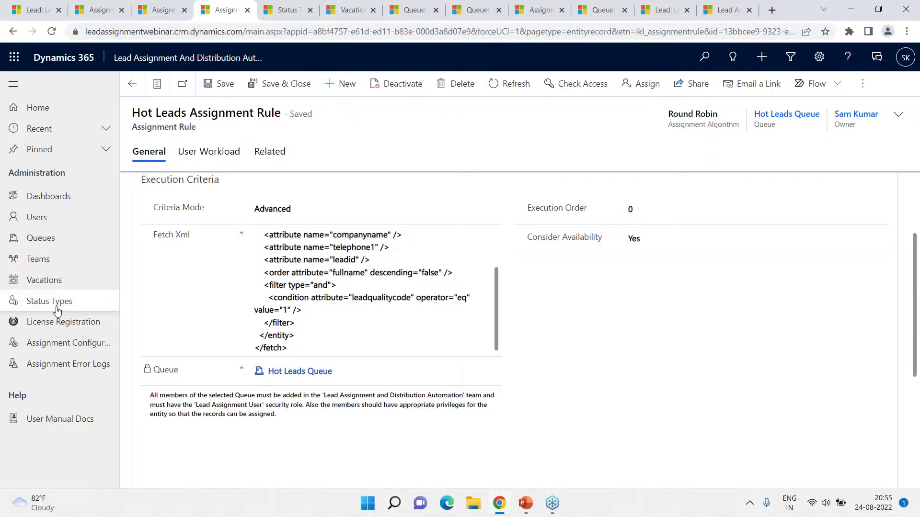
Examine the active status types and the active vacations, and open the Medical Leave vacation record
click(277, 4)
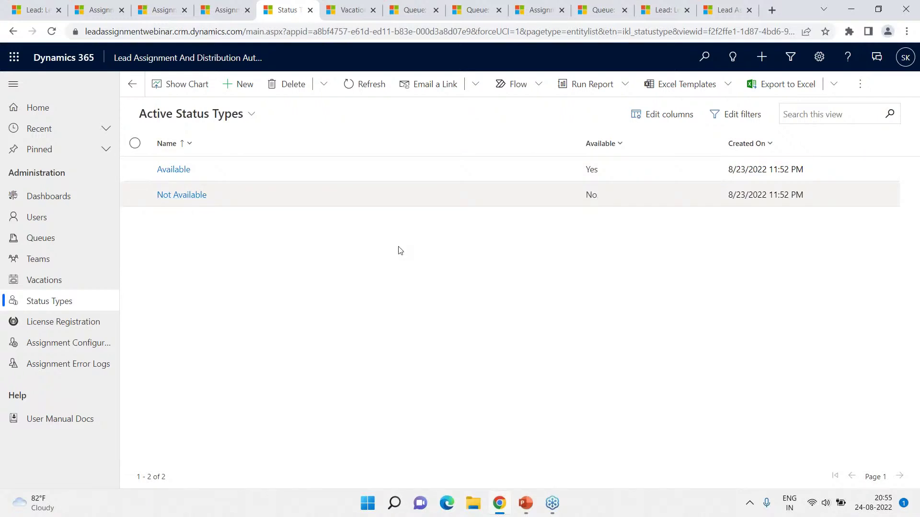
click(44, 280)
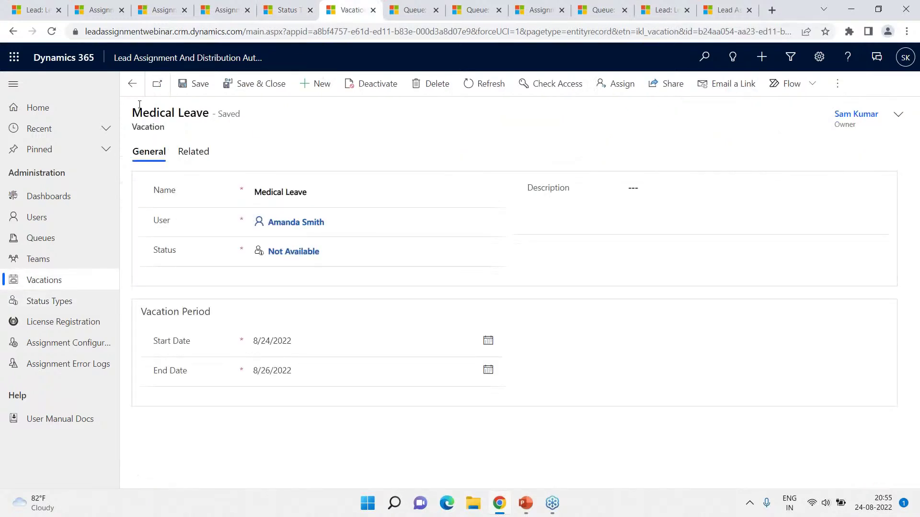
click(132, 84)
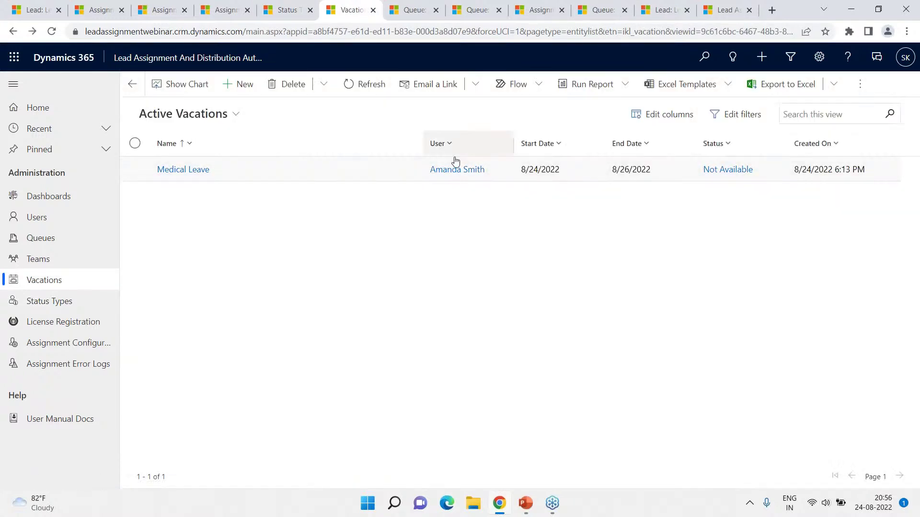
double_click(372, 178)
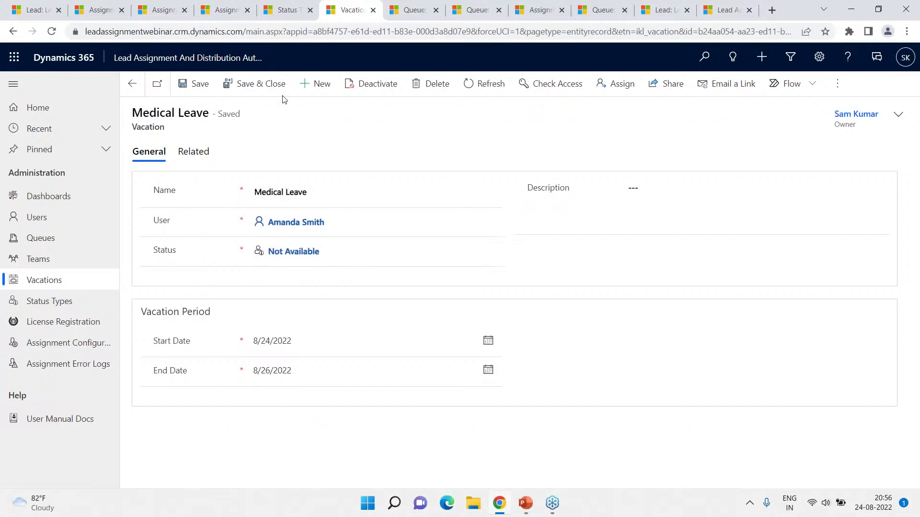
Close the vacation and status types pages and return to the queue setting of the Hot Leads Assignment Rule
click(373, 10)
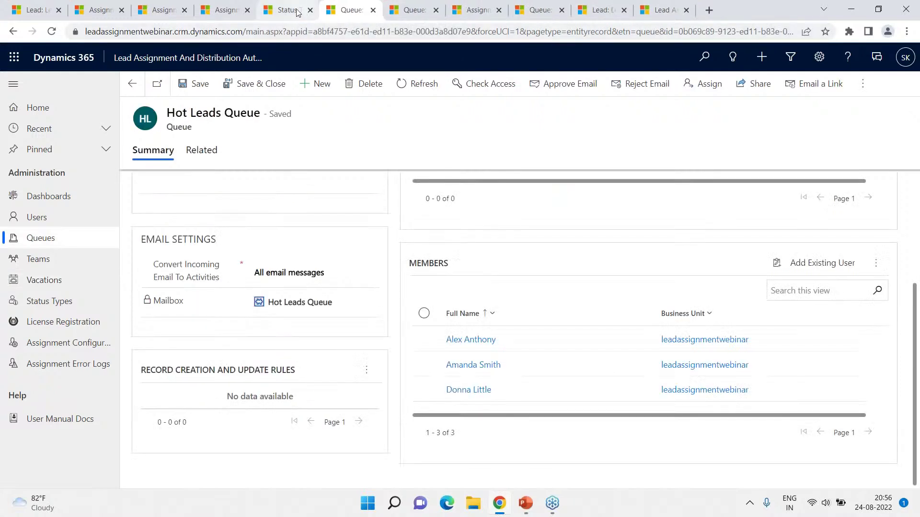
click(288, 10)
click(310, 10)
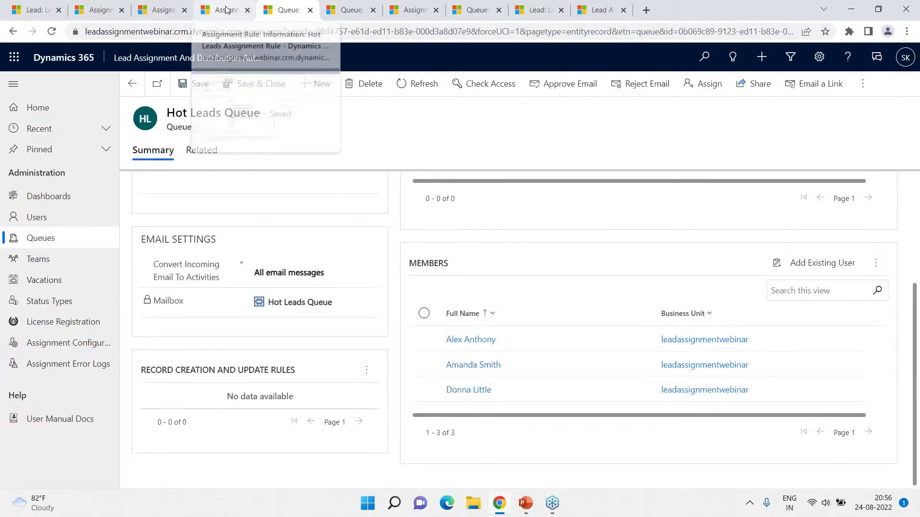
click(226, 10)
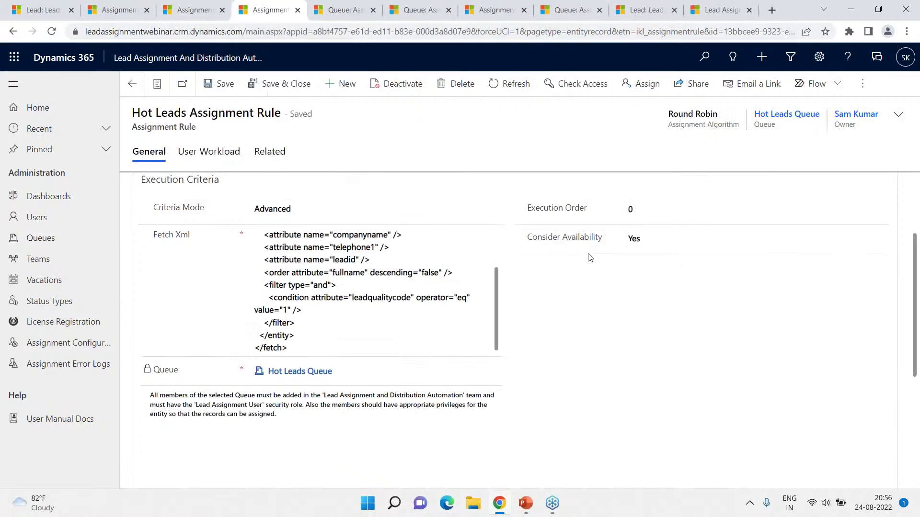
scroll(612, 291, down, 3)
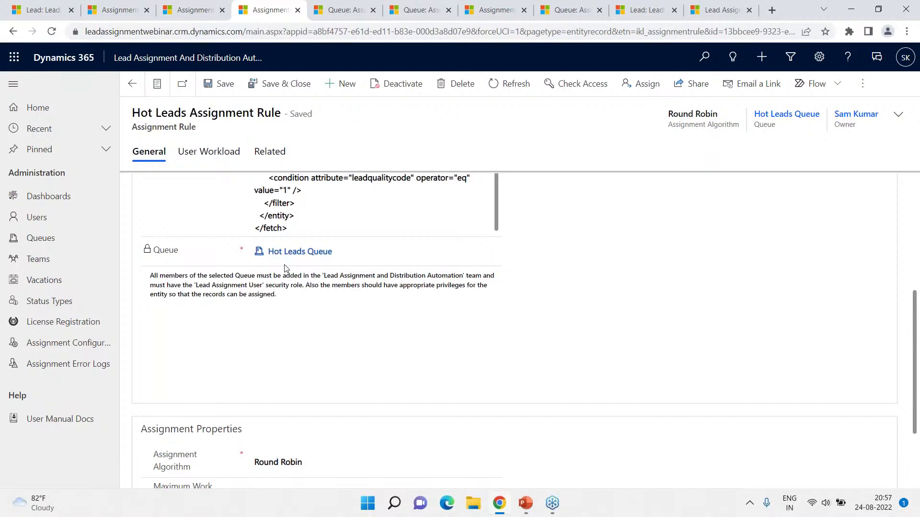
Open the Hot Leads Queue, examine its details and members, and return to the Hot Leads Assignment Rule
click(292, 252)
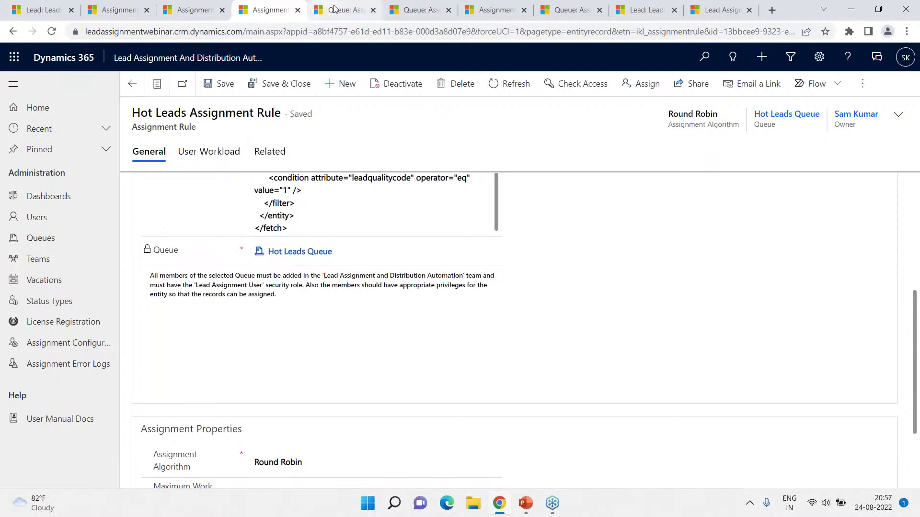
scroll(290, 247, up, 4)
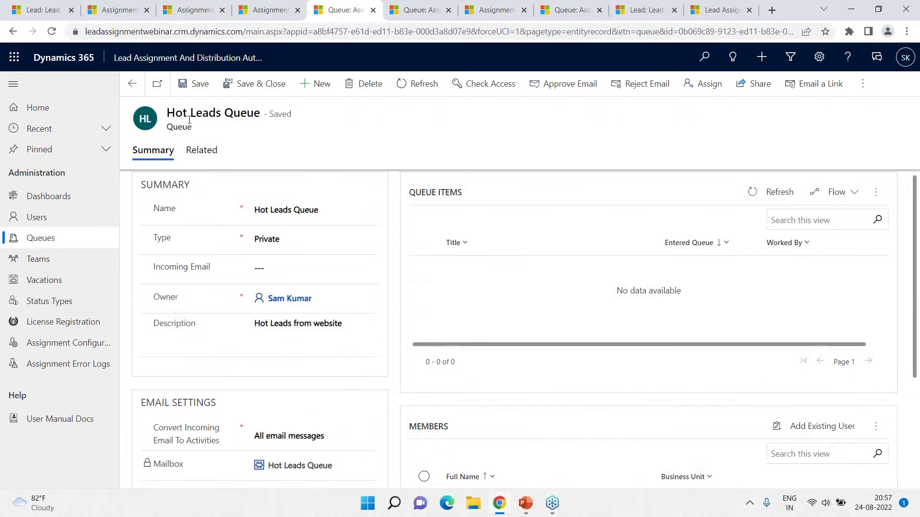
scroll(523, 322, down, 4)
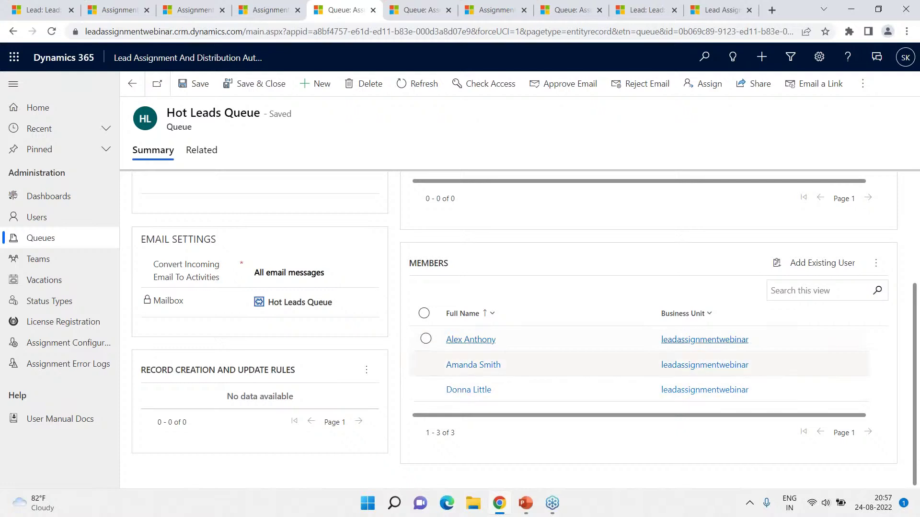
click(280, 6)
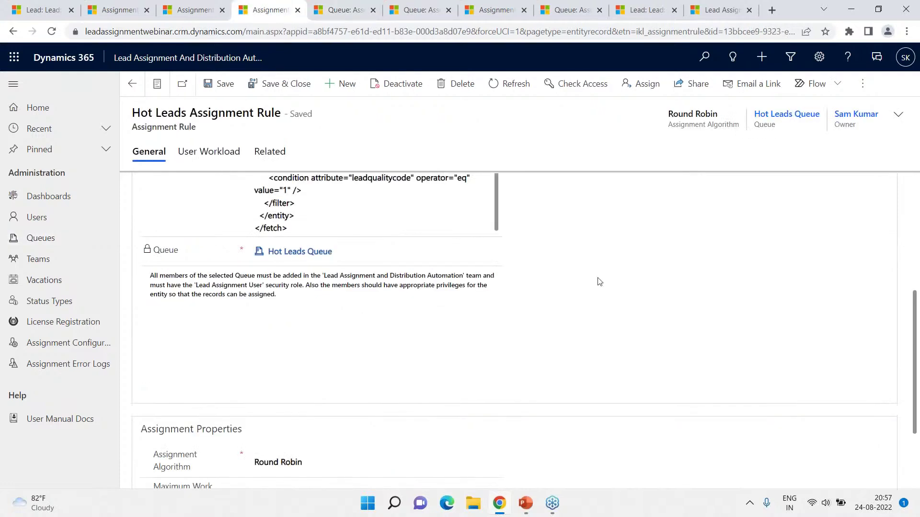
Set the Hot Leads rule's maximum work items allowed to be assigned to 20, declining the auto assignment run, and view the Period options
scroll(598, 281, down, 3)
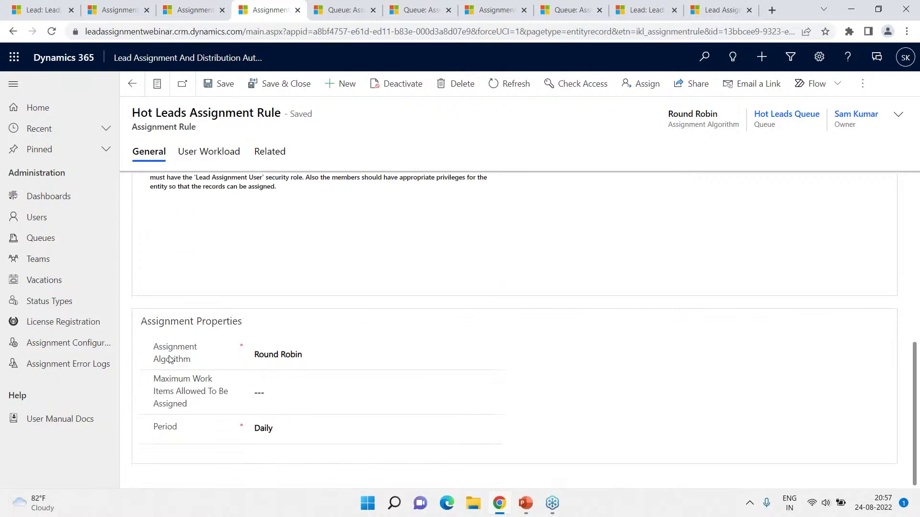
mouse_move(175, 360)
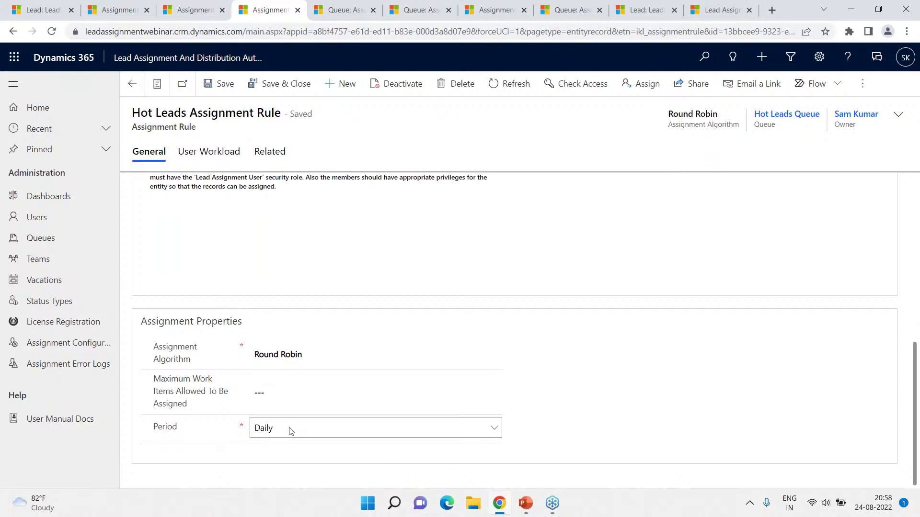
click(289, 392)
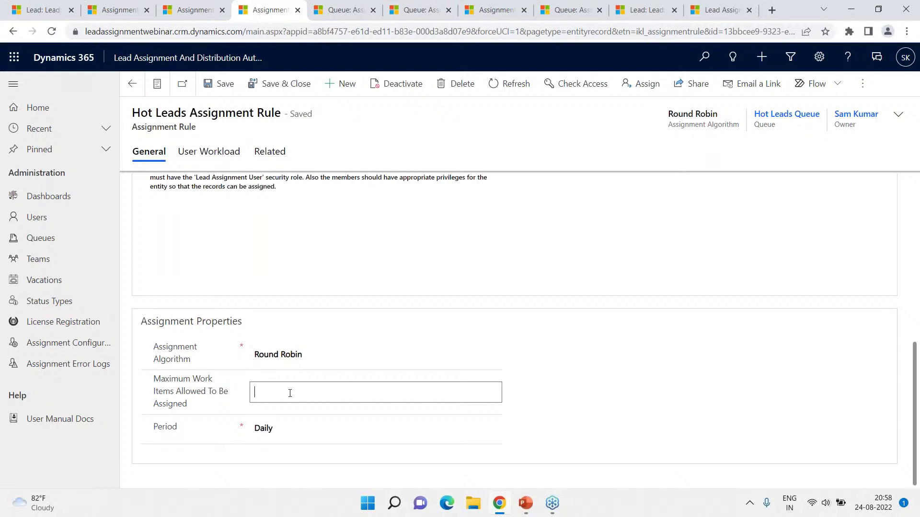
text(20)
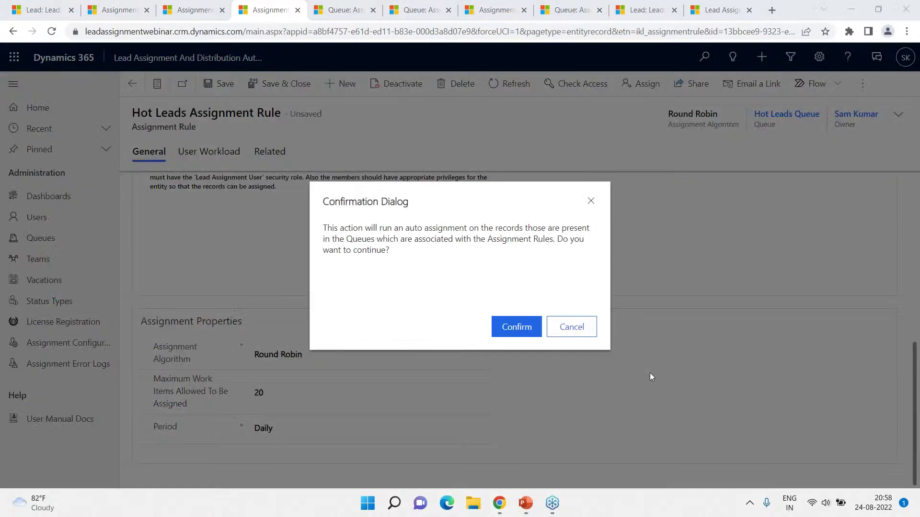
click(571, 333)
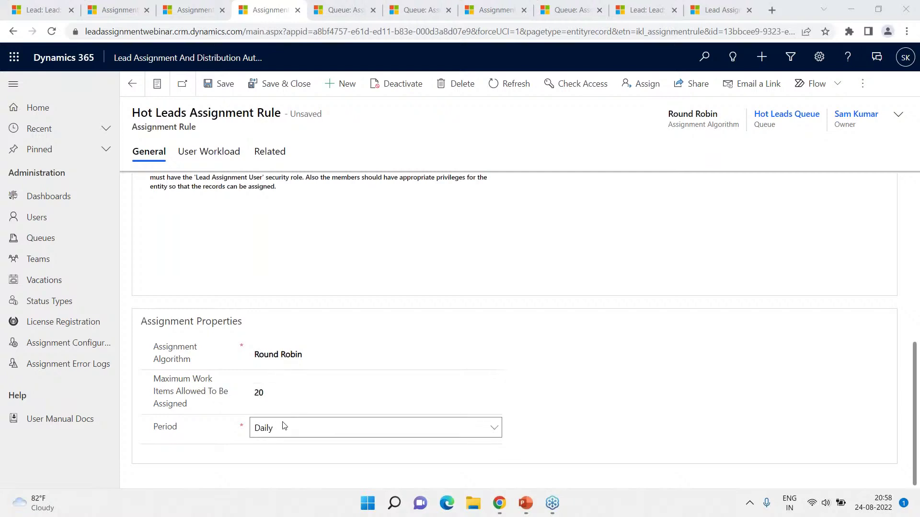
click(299, 433)
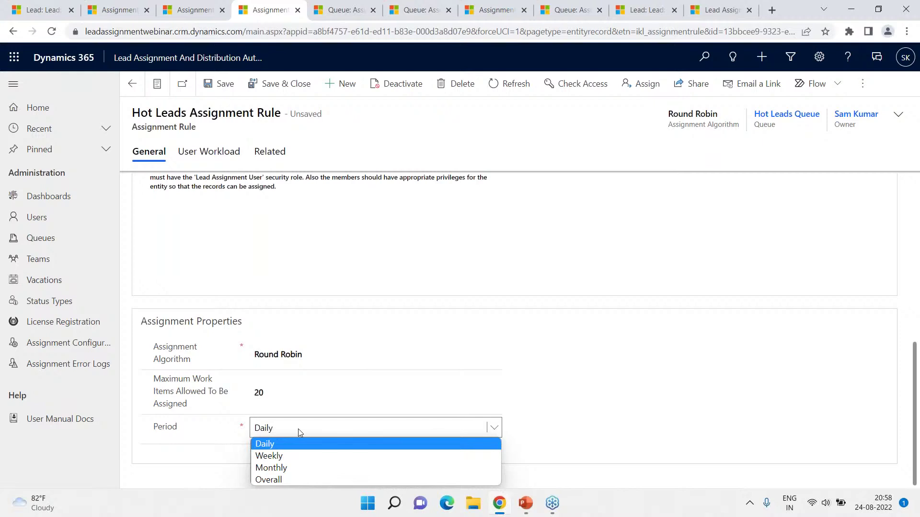
click(494, 4)
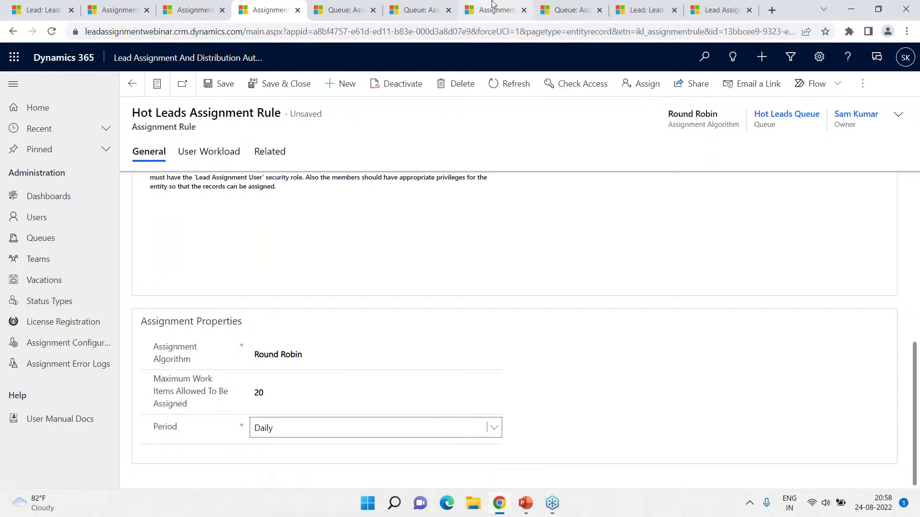
Compare the rules in the Lead assignment configuration and open the Cold Leads assignment rule from it
click(494, 4)
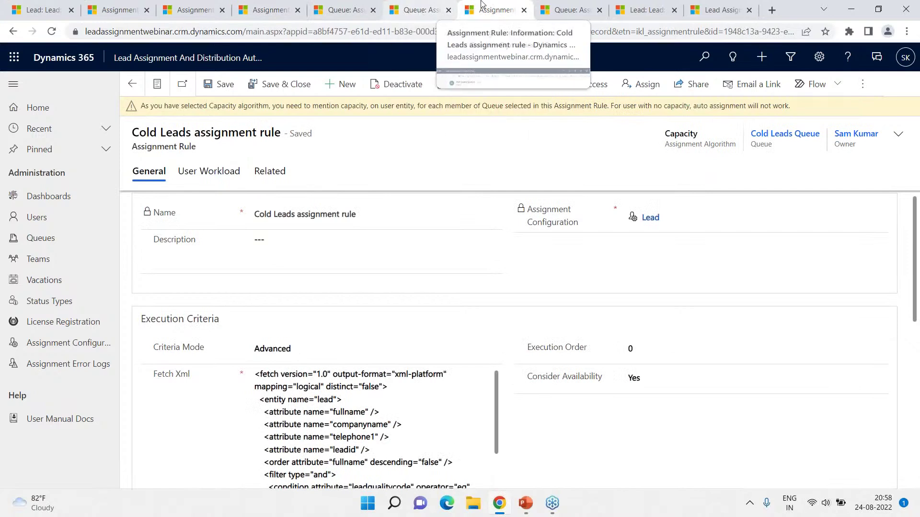
click(133, 84)
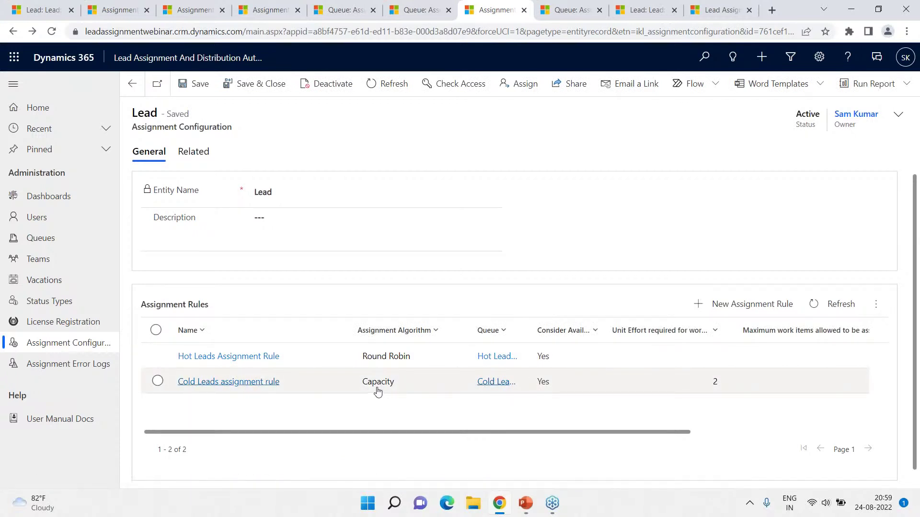
click(247, 383)
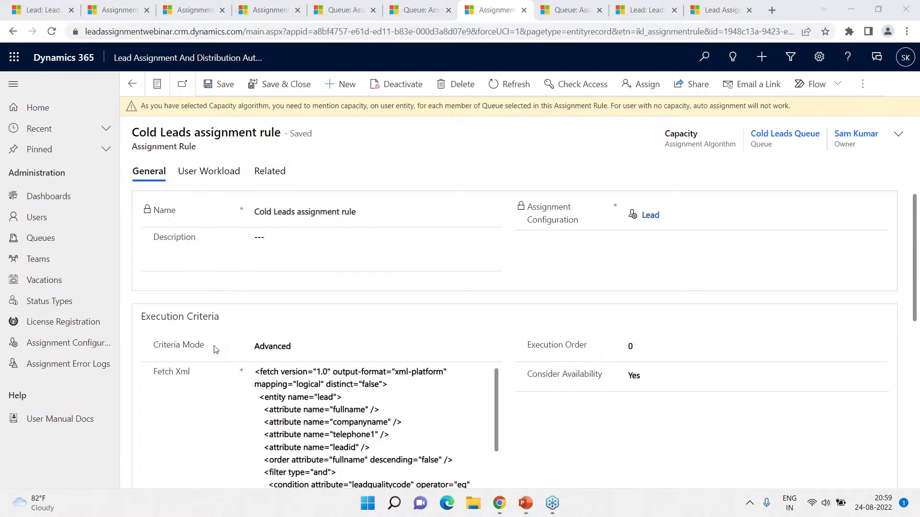
Examine the Cold Leads assignment rule's execution criteria, queue, Capacity algorithm and unit effort required for a work item
mouse_move(220, 350)
scroll(599, 381, down, 4)
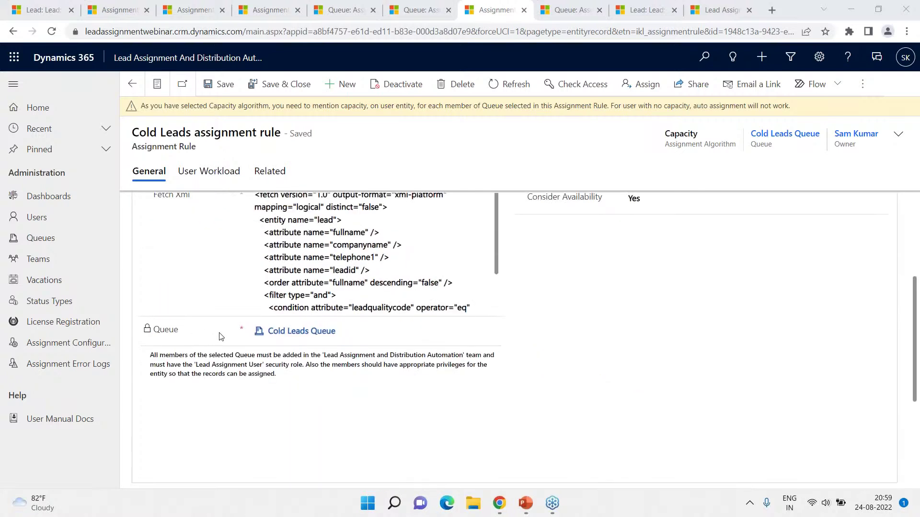
scroll(239, 339, down, 4)
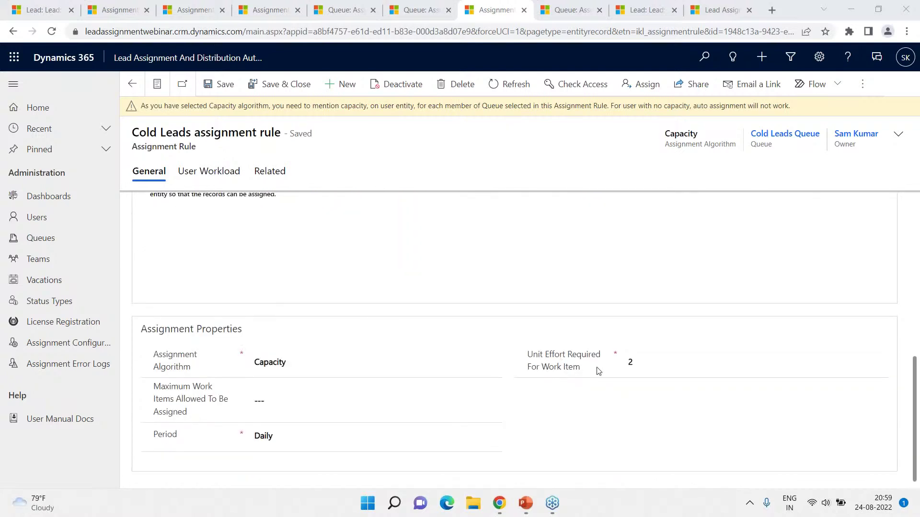
mouse_move(553, 360)
scroll(306, 353, up, 4)
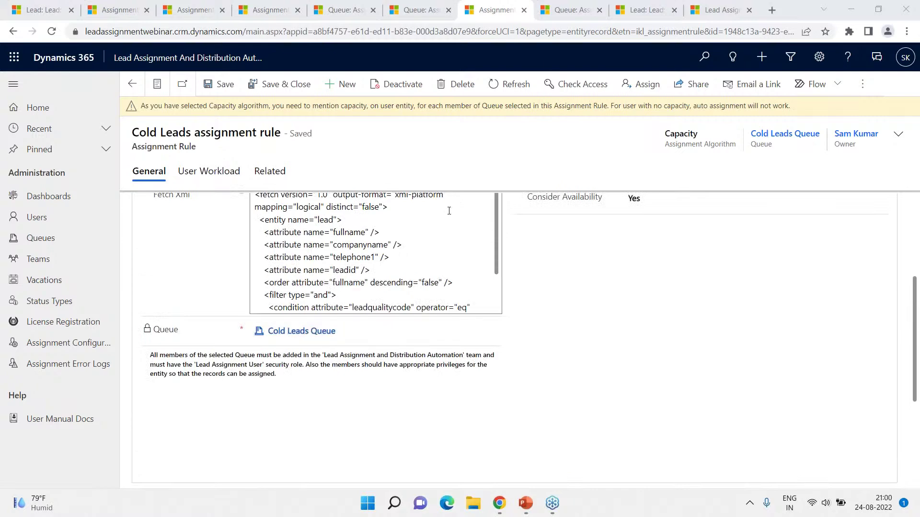
Check the first Cold Leads Queue member's base and available capacity against the unit effort required by the Cold Leads assignment rule
click(571, 10)
scroll(619, 330, down, 3)
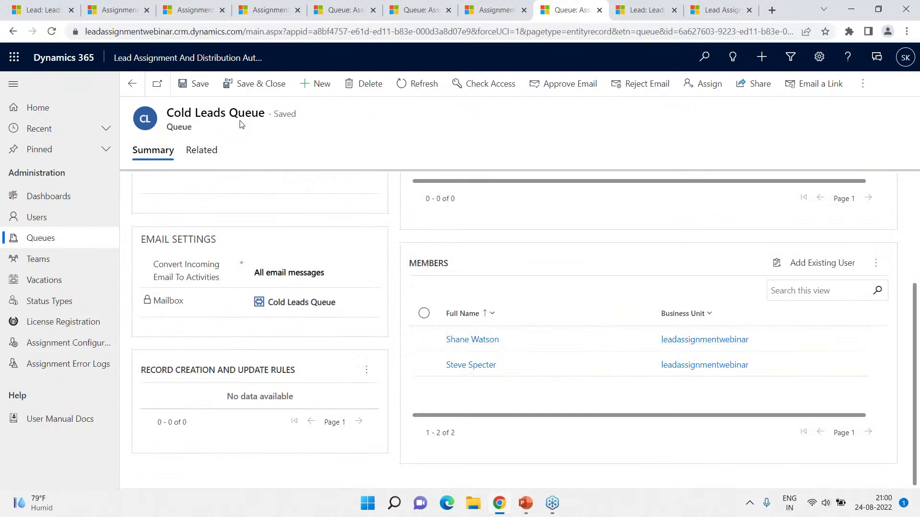
click(474, 340)
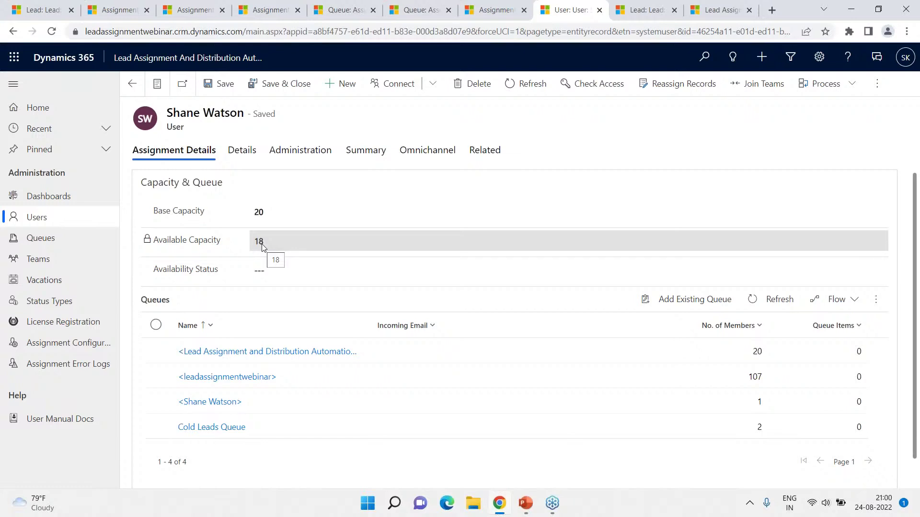
click(493, 10)
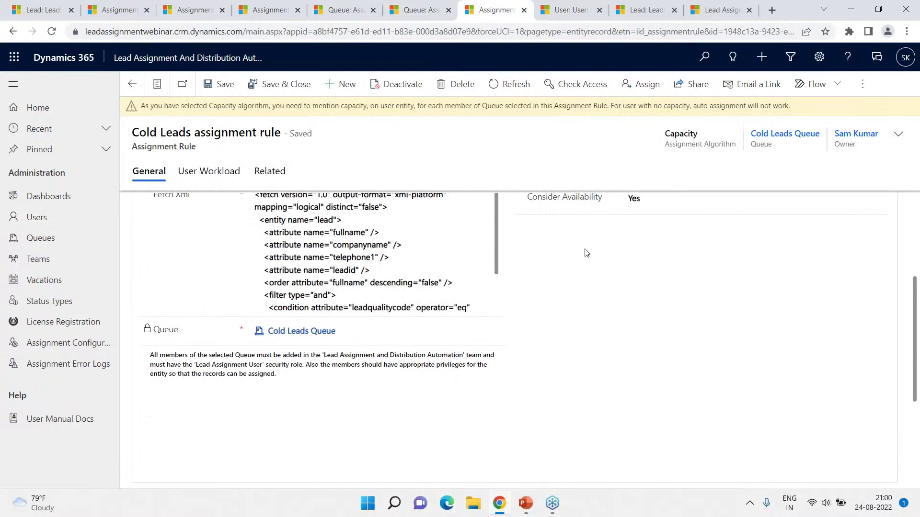
scroll(597, 278, down, 4)
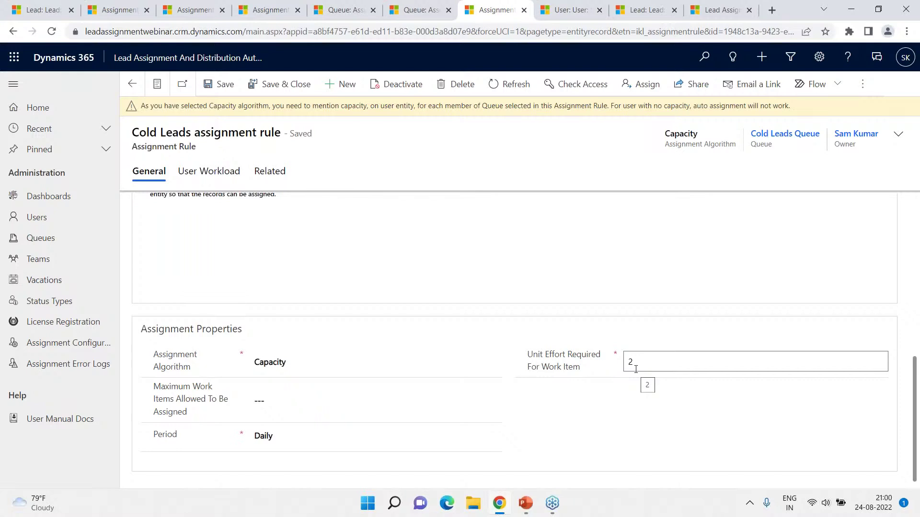
Set the rating of the prepared new lead in Sales Hub to Cold and save the lead
click(639, 10)
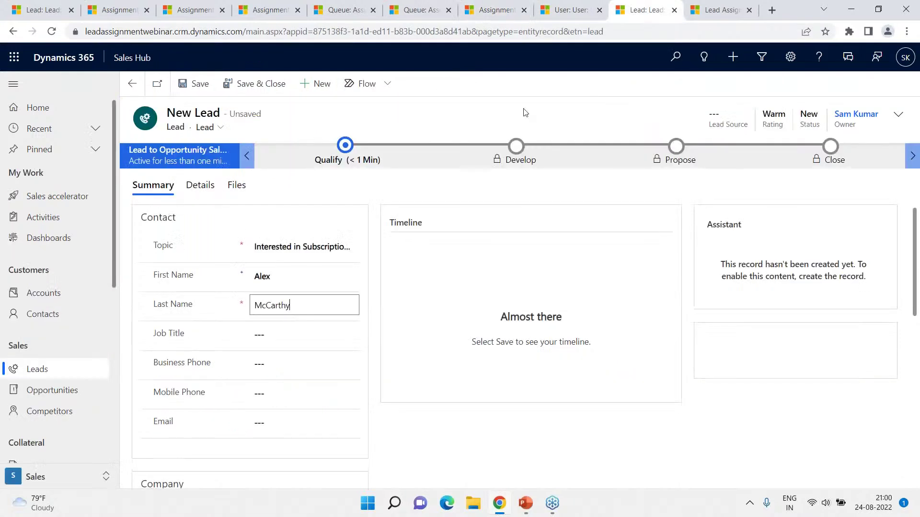
click(301, 251)
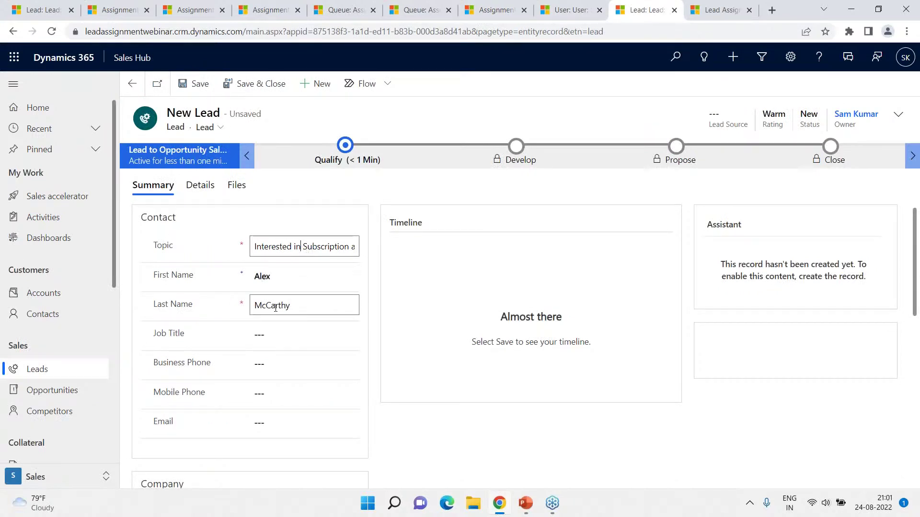
click(900, 119)
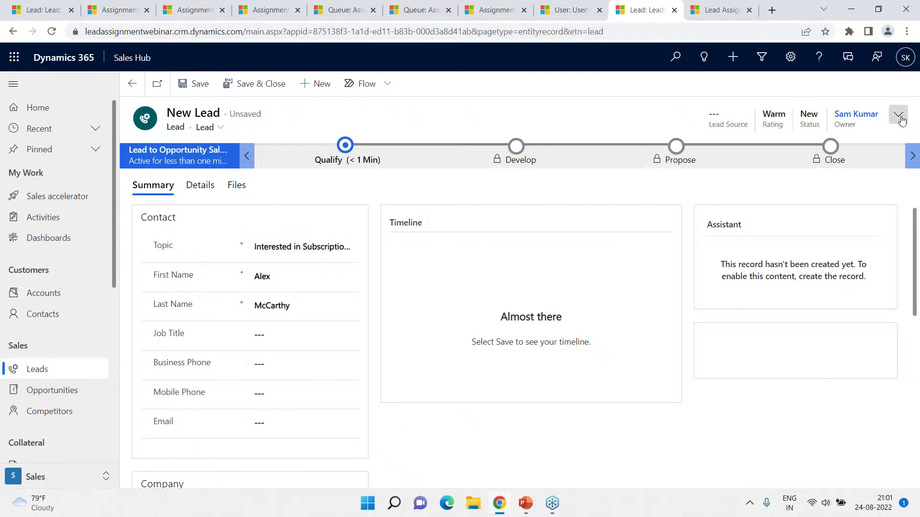
click(798, 175)
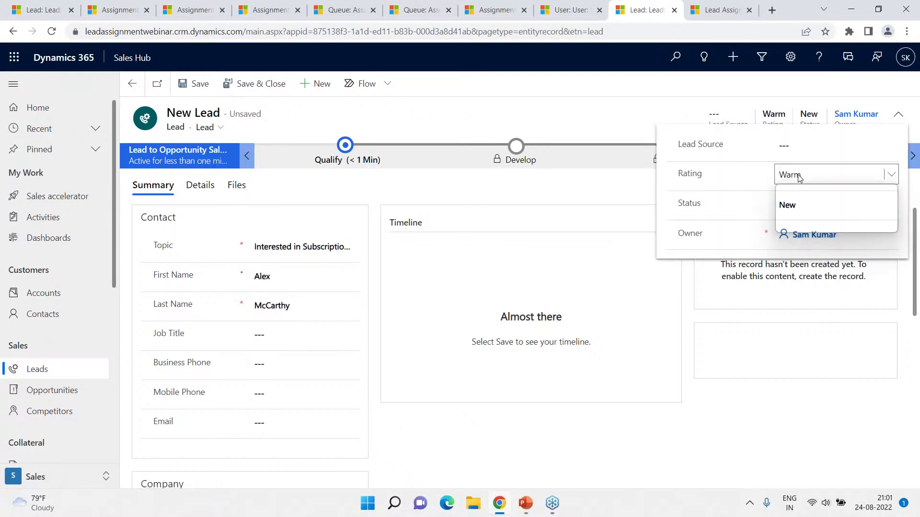
click(800, 229)
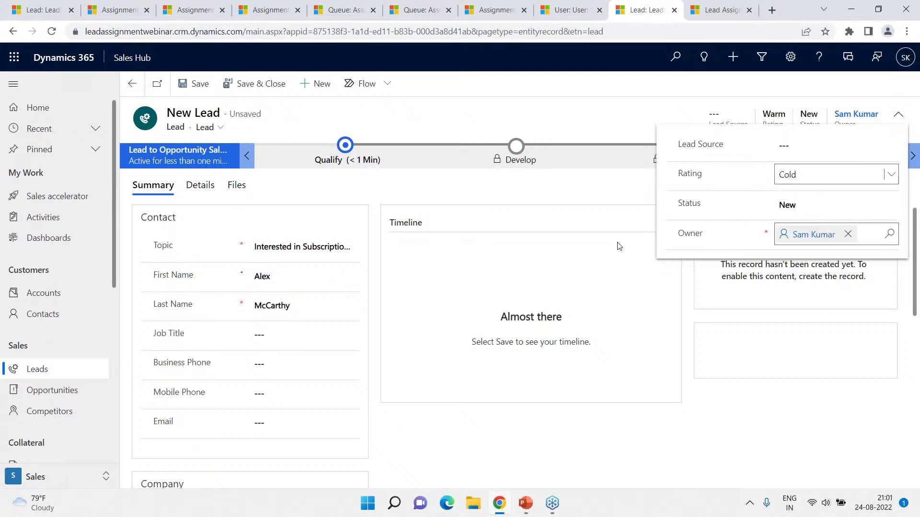
click(201, 85)
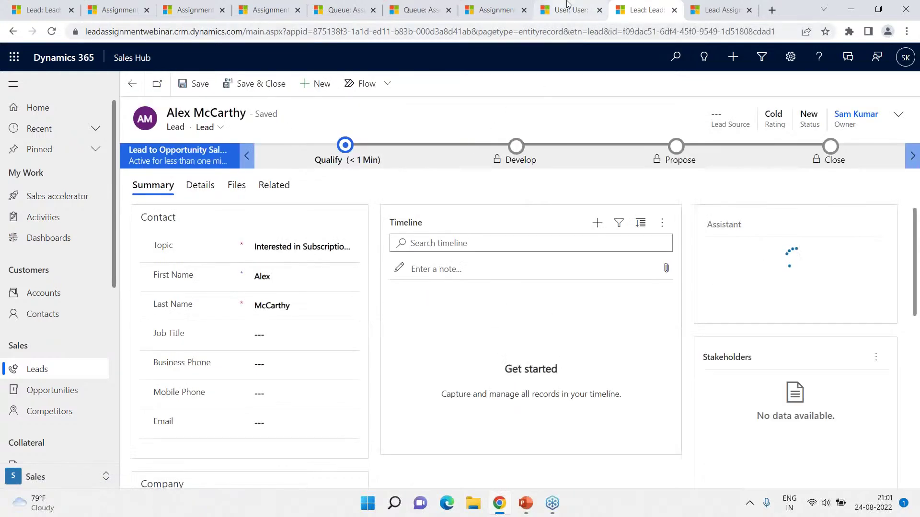
Recheck the first Cold Leads Queue member's capacity and open the user workload of the Cold Leads assignment rule
click(567, 6)
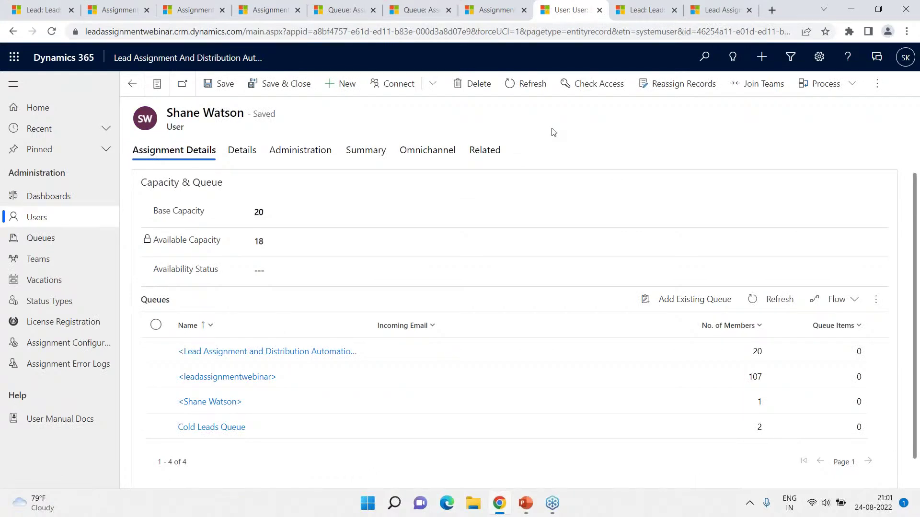
click(479, 10)
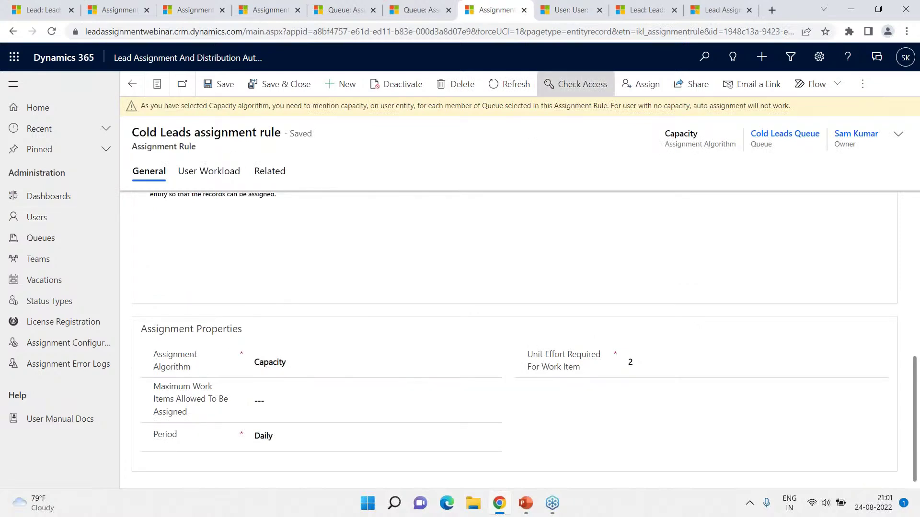
scroll(527, 230, up, 3)
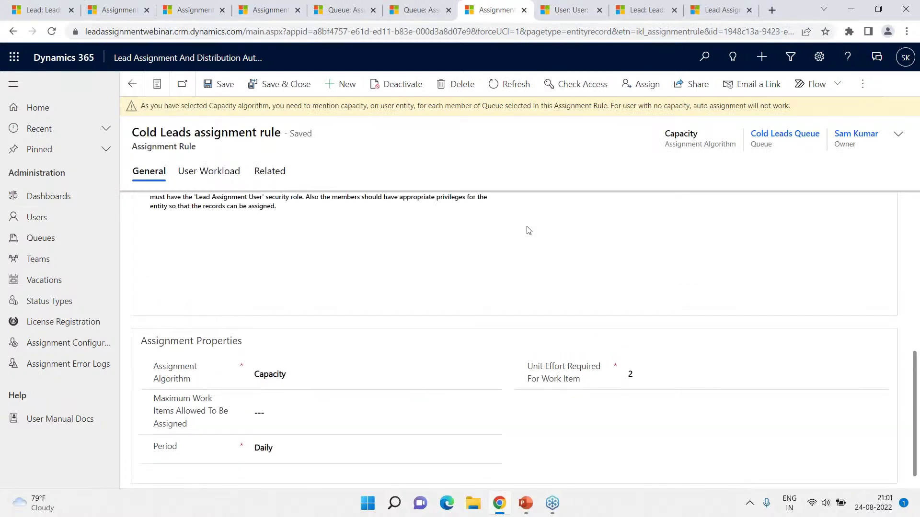
click(221, 172)
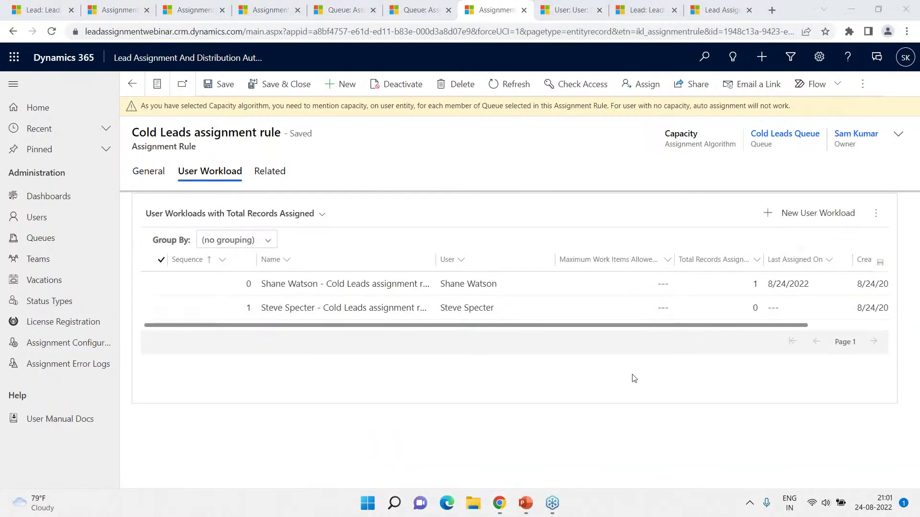
Refresh the user workloads of the Cold Leads assignment rule repeatedly to check each member's assigned records
click(876, 214)
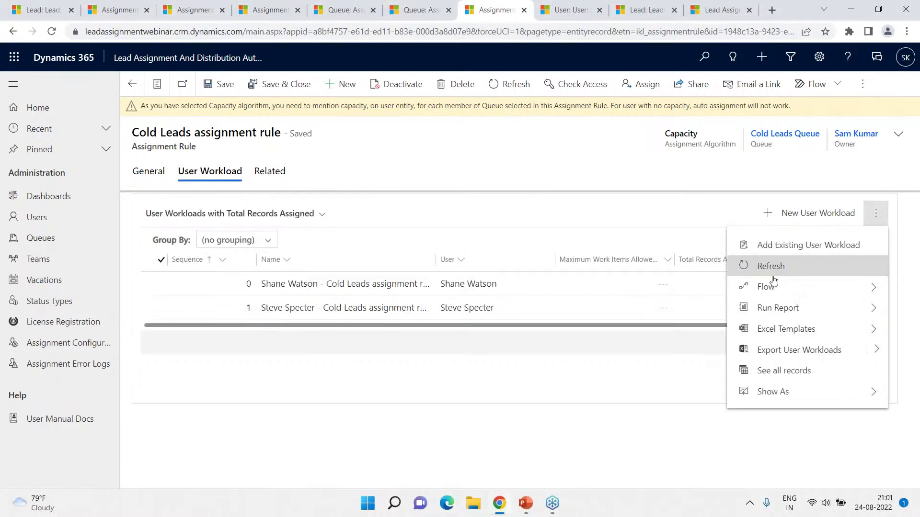
click(793, 272)
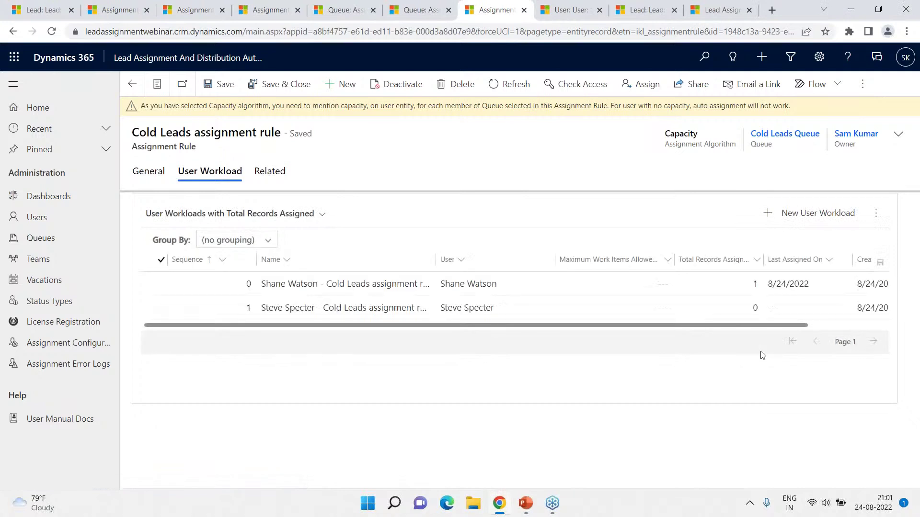
click(876, 213)
click(807, 268)
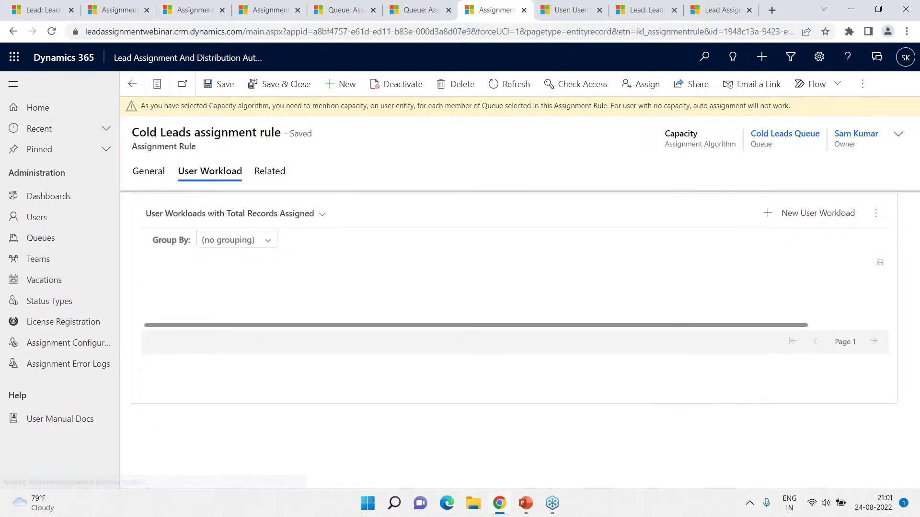
click(876, 214)
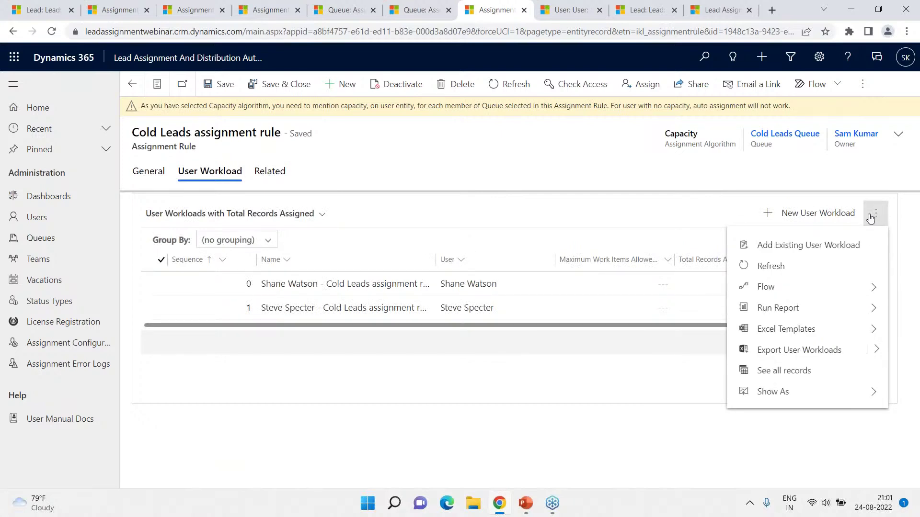
click(795, 271)
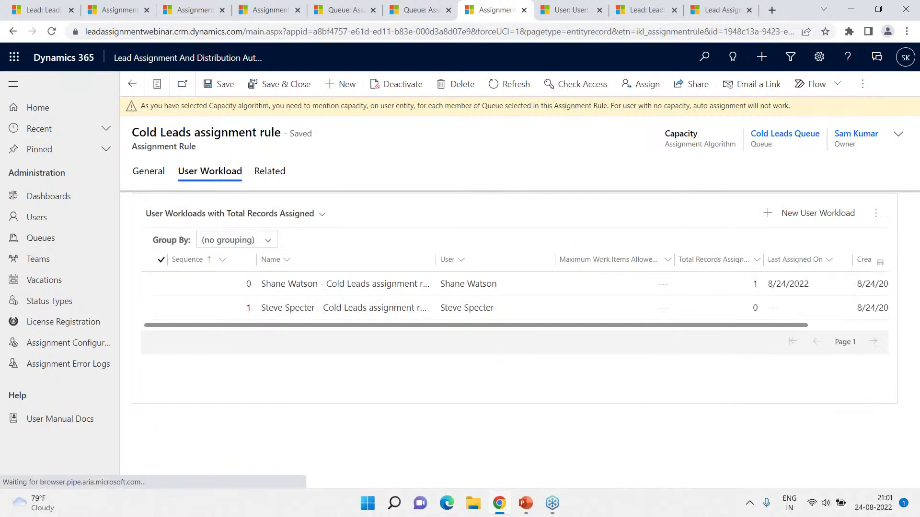
Return to the new cold lead in Sales Hub and refresh it until its owner reflects the automatic assignment
click(654, 11)
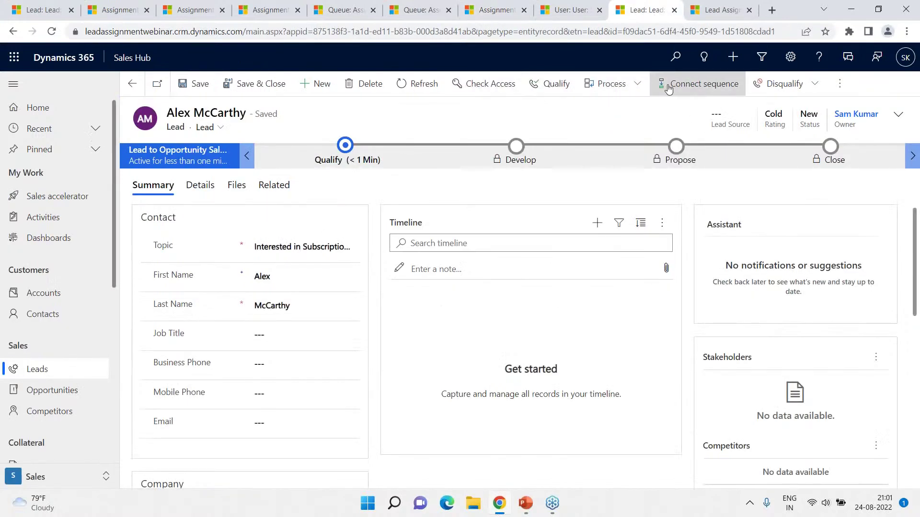
click(425, 84)
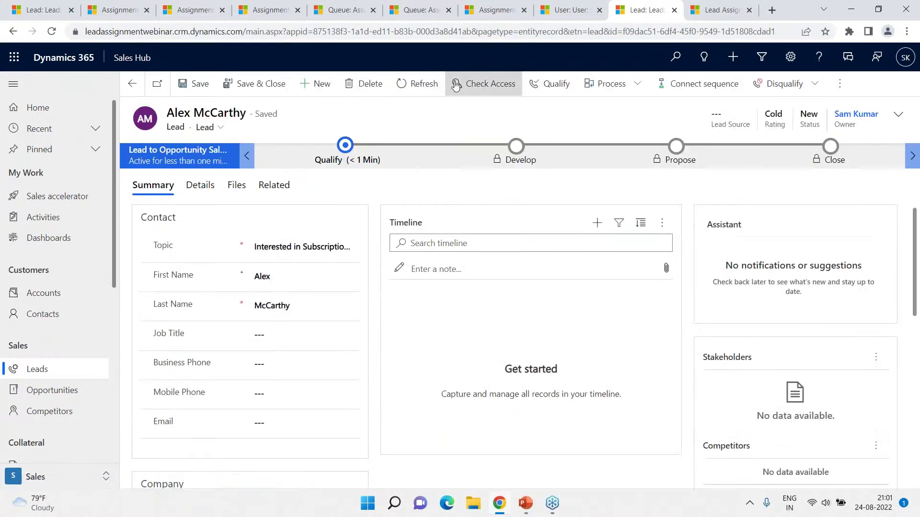
click(432, 85)
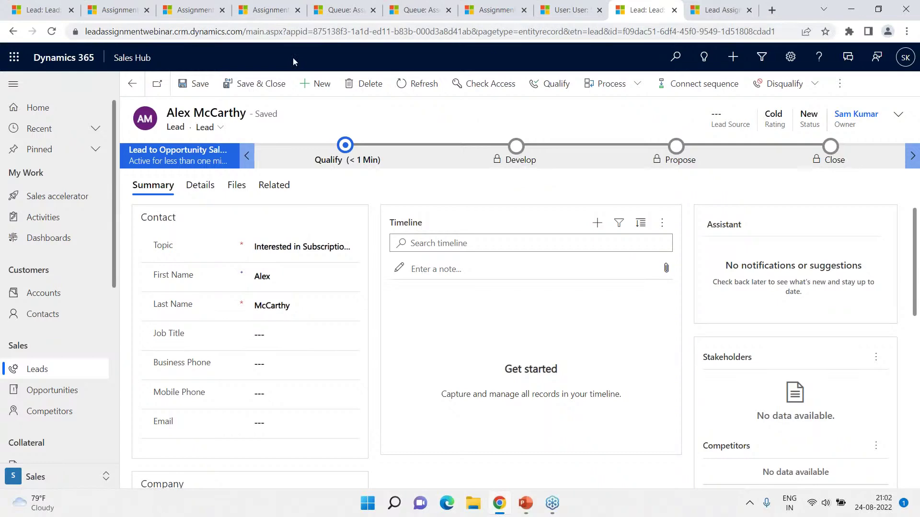
click(565, 10)
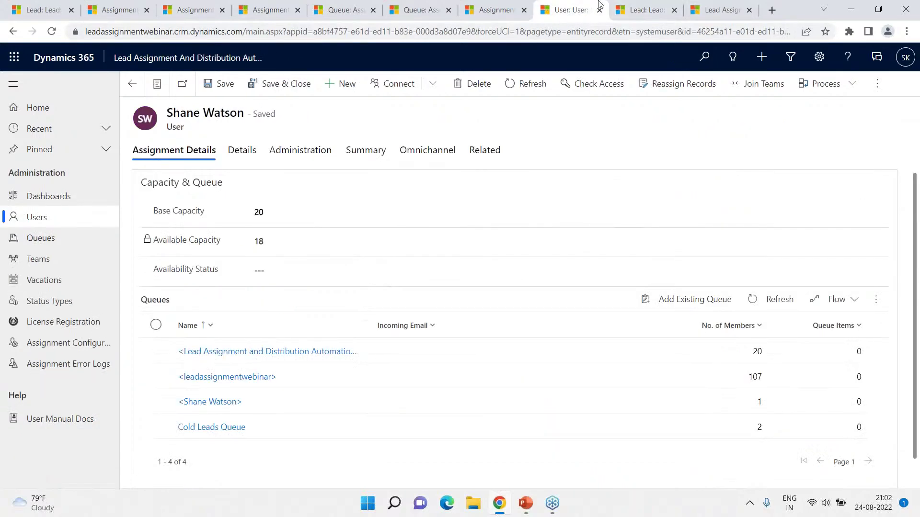
click(645, 6)
click(718, 10)
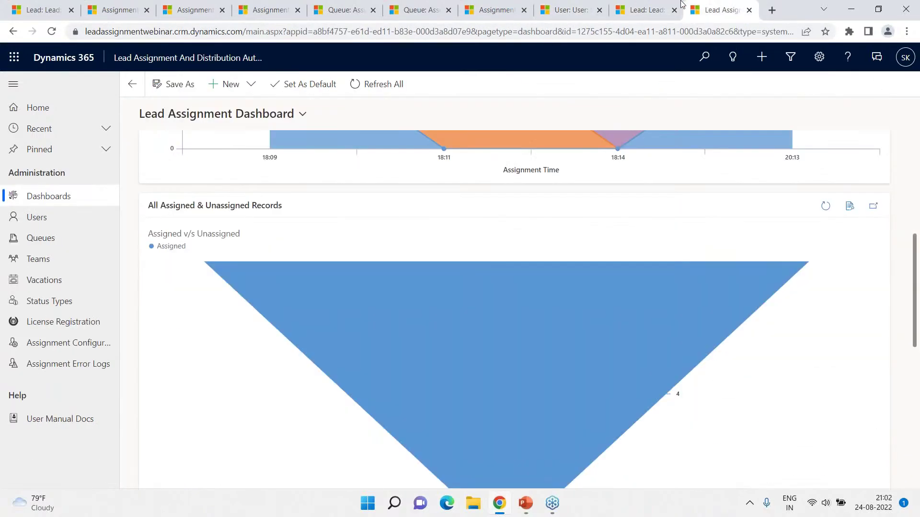
click(638, 9)
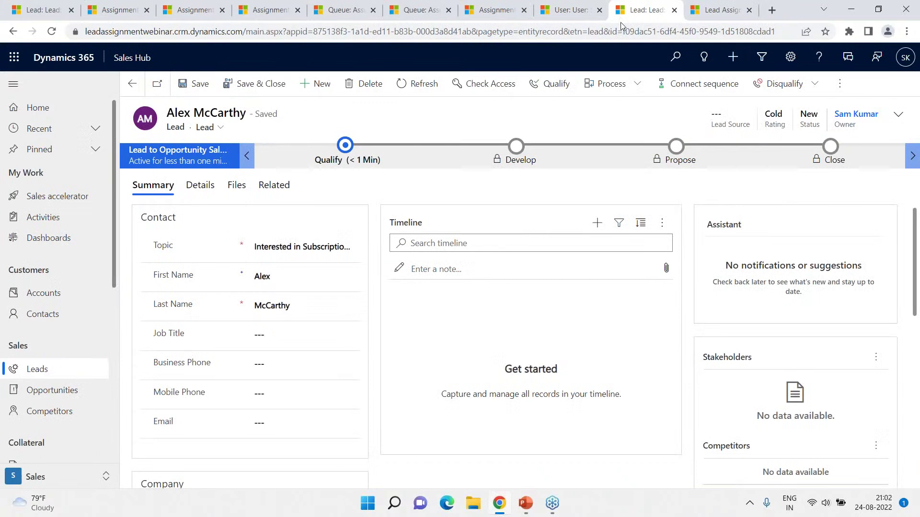
click(498, 9)
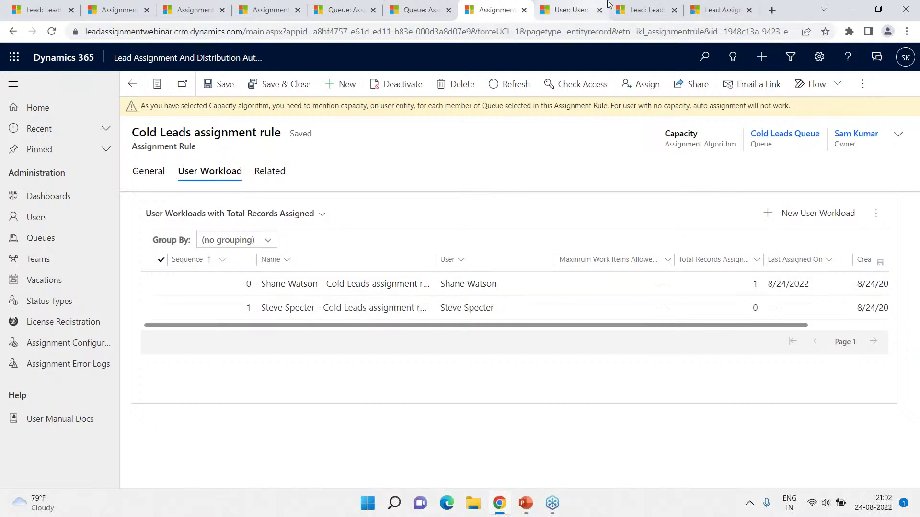
click(660, 11)
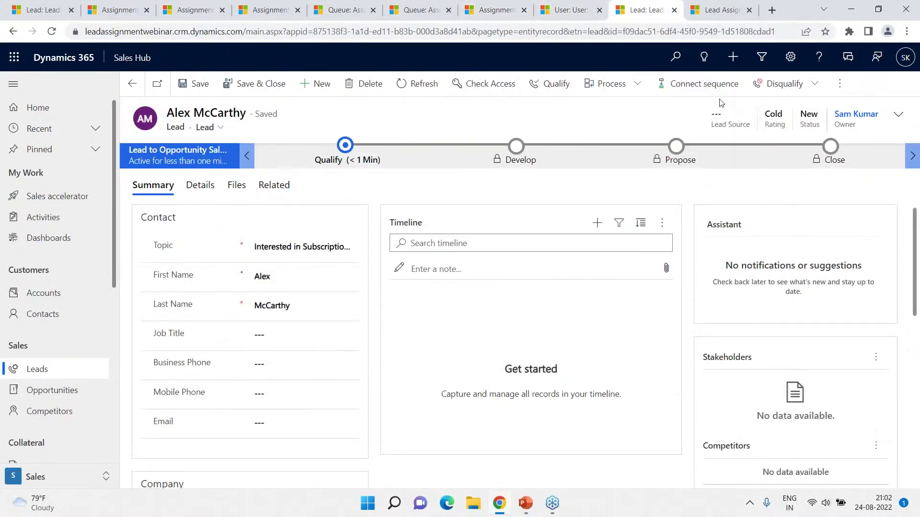
click(419, 84)
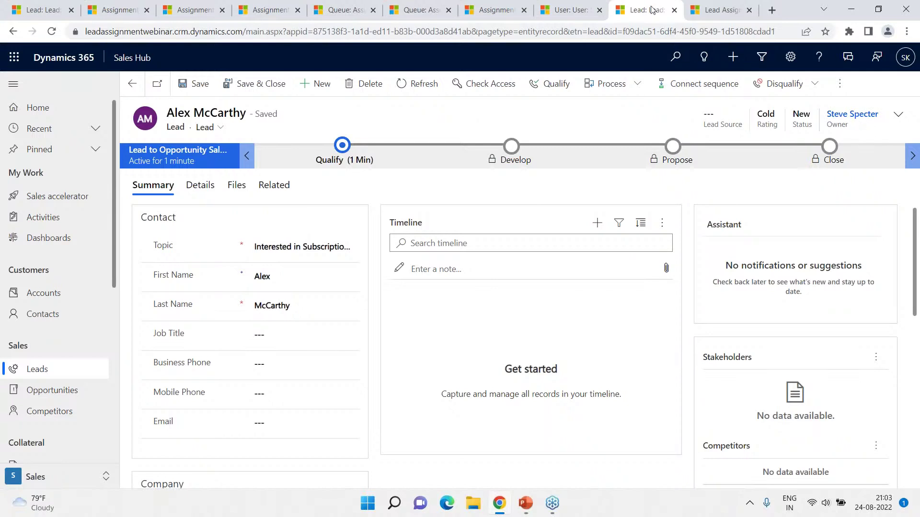
Refresh the Cold Leads assignment rule's user workloads and check the second member's total records assigned
click(546, 15)
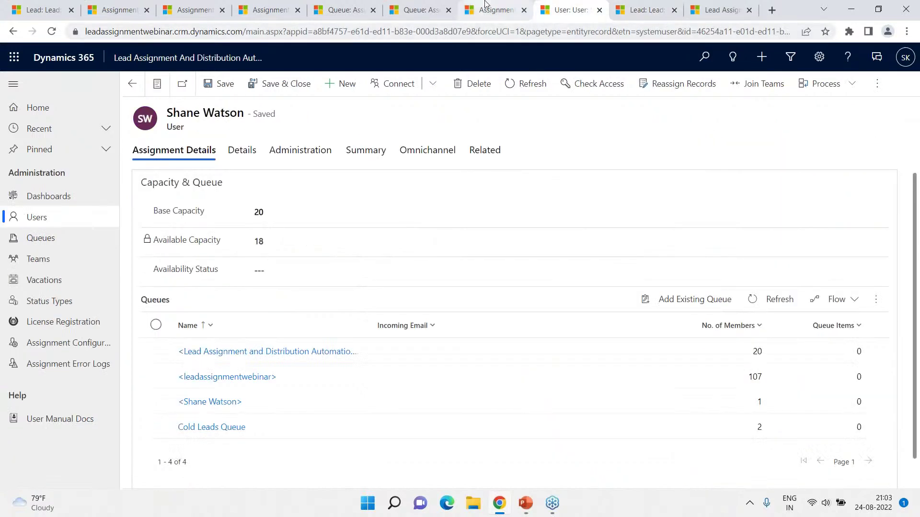
click(502, 5)
click(876, 213)
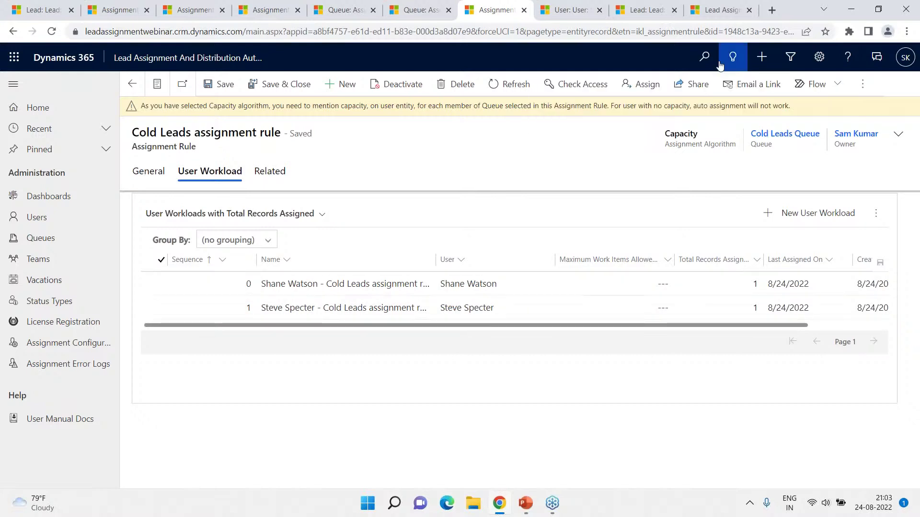
Examine the Lead Assignment Dashboard's charts for daily assignments by user, assigned versus unassigned records, and assignment logs by entity
click(716, 8)
scroll(649, 214, up, 5)
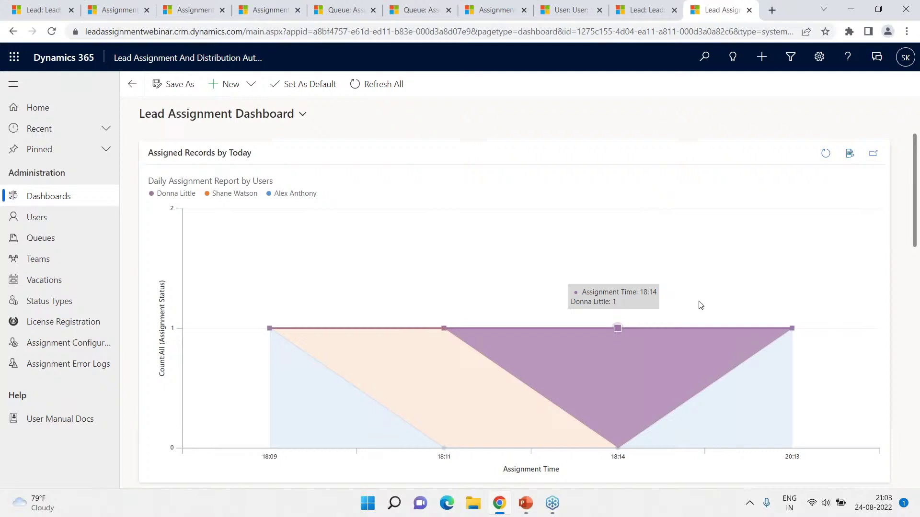
scroll(896, 267, down, 1)
scroll(894, 264, down, 2)
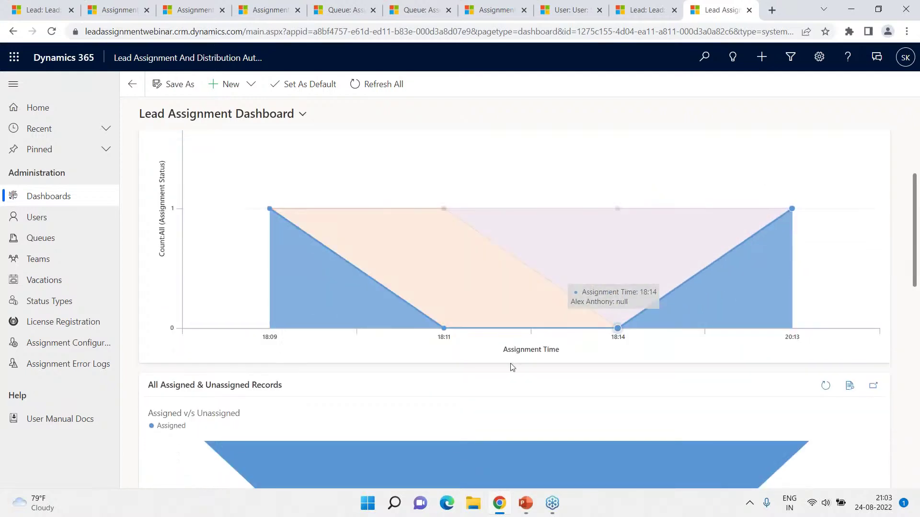
scroll(720, 341, up, 3)
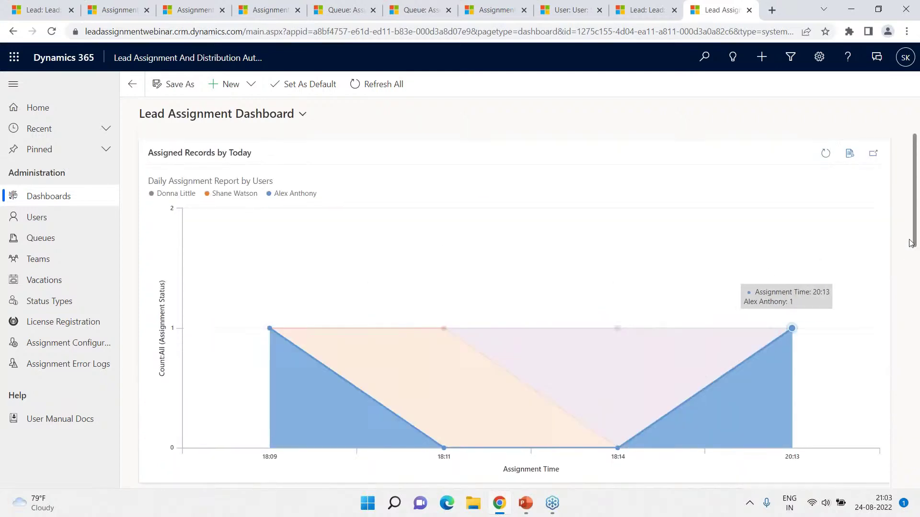
scroll(915, 238, down, 6)
scroll(916, 238, down, 8)
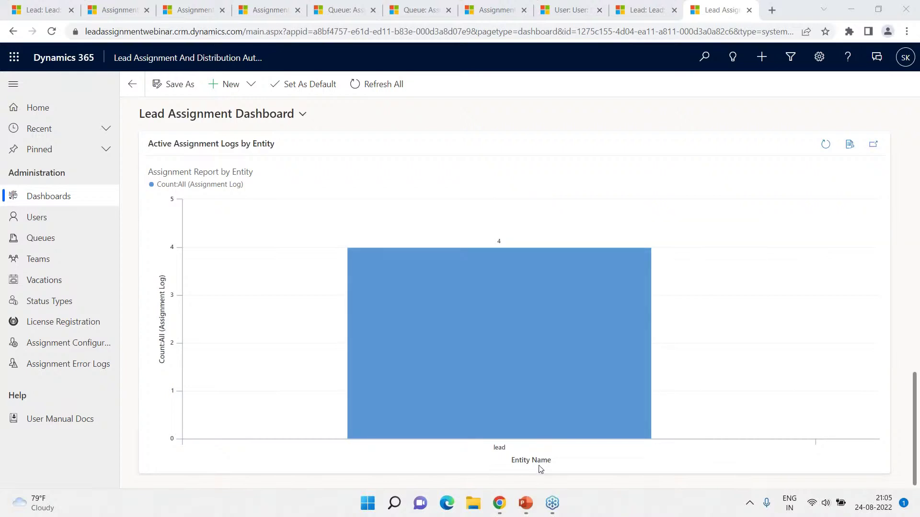
Switch to the PowerPoint slide show and advance from the Live Demo slide to the Available for slide
key(alt+Tab)
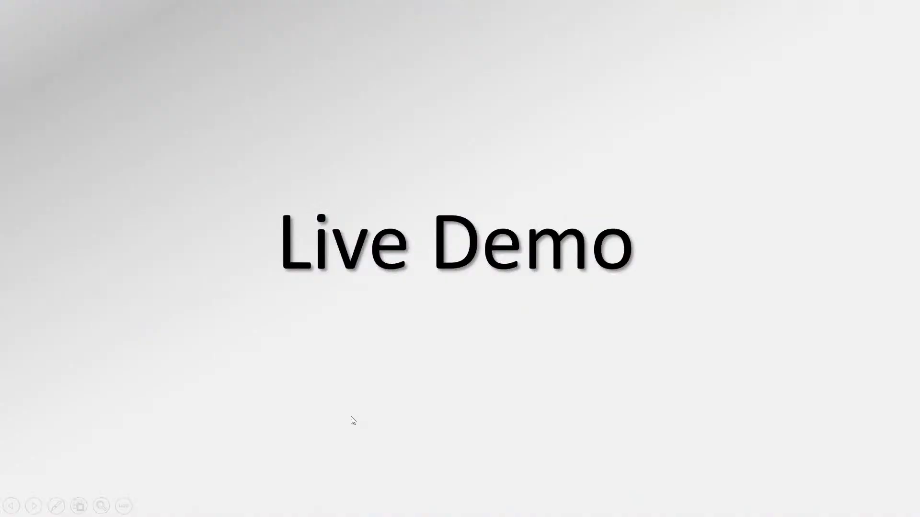
click(299, 351)
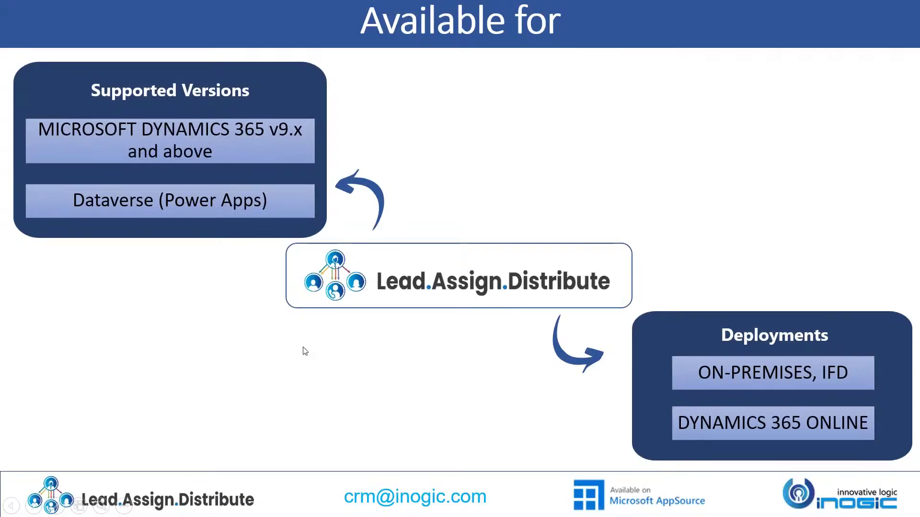
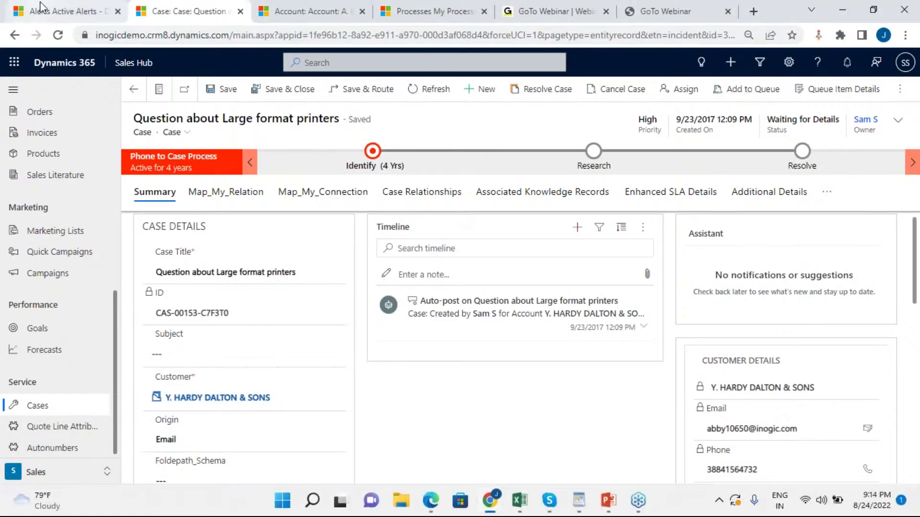
View the Active Alerts list in Alerts4Dynamics, return to the large format printers case and check which account is signed in
click(40, 6)
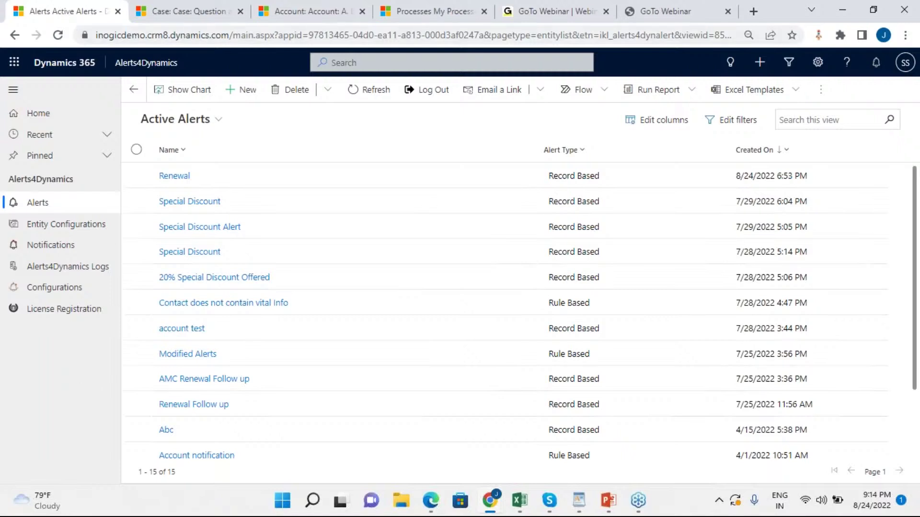
click(168, 11)
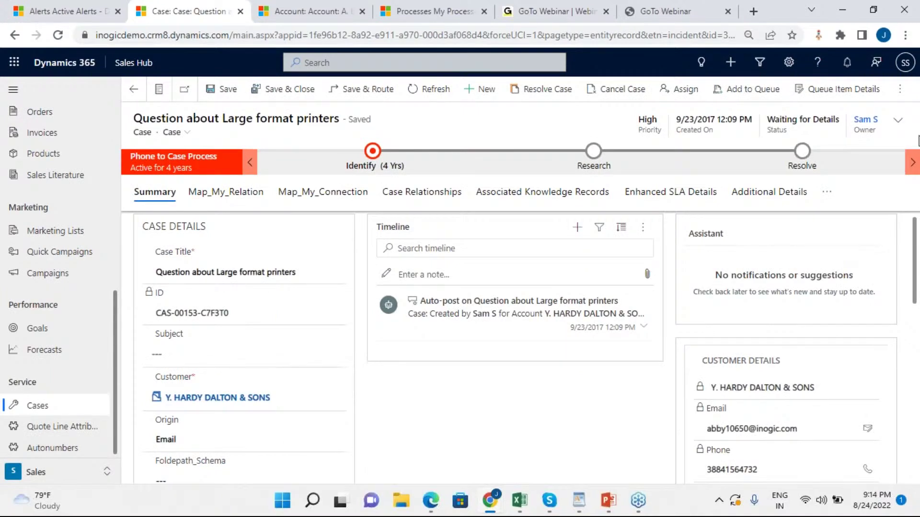
click(905, 62)
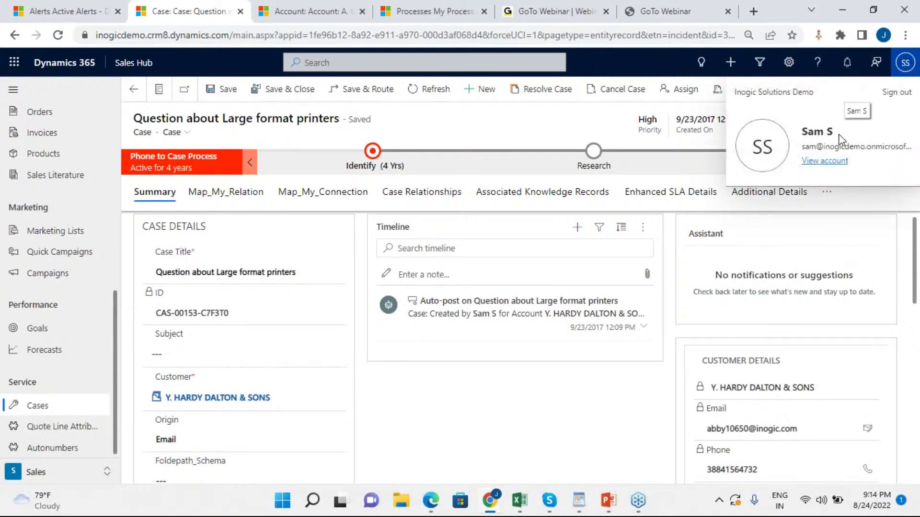
click(708, 147)
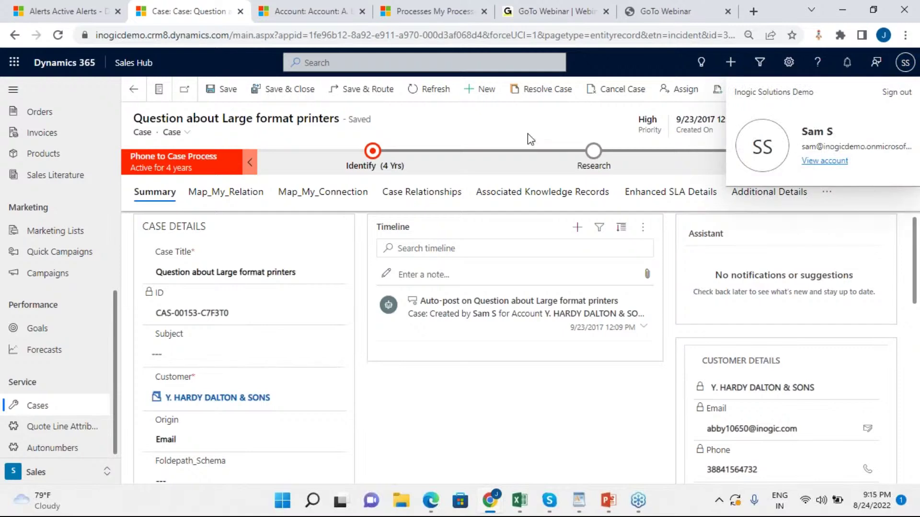
Check the signed-in user and notification area of the Sales Hub session in Edge, and return to the case in Chrome
click(432, 508)
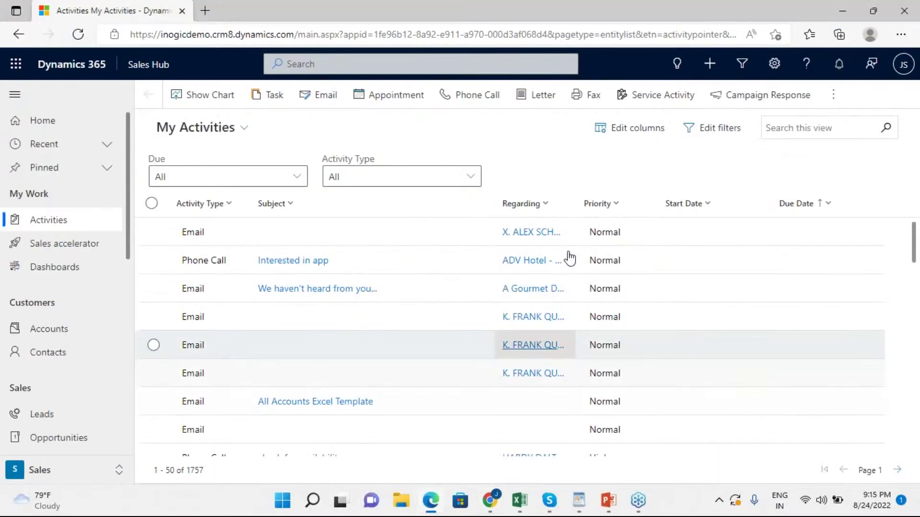
click(903, 64)
click(524, 161)
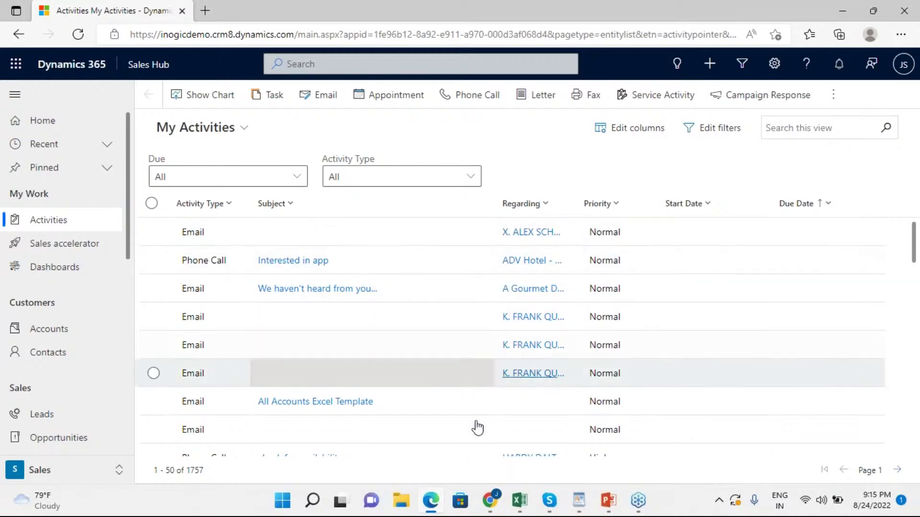
click(489, 501)
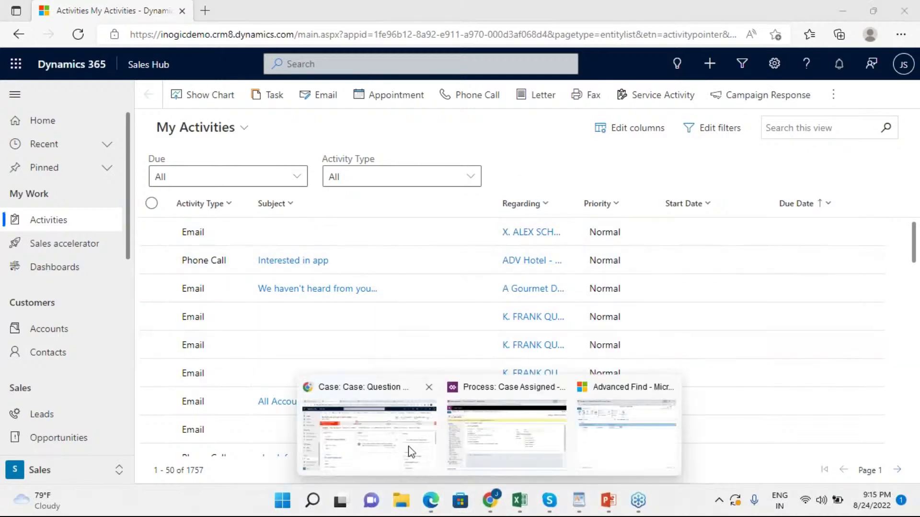
click(411, 452)
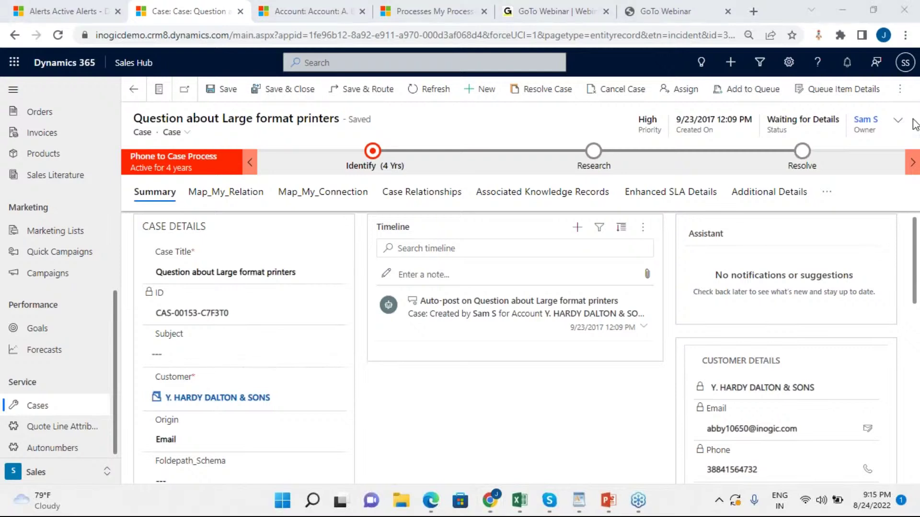
click(574, 130)
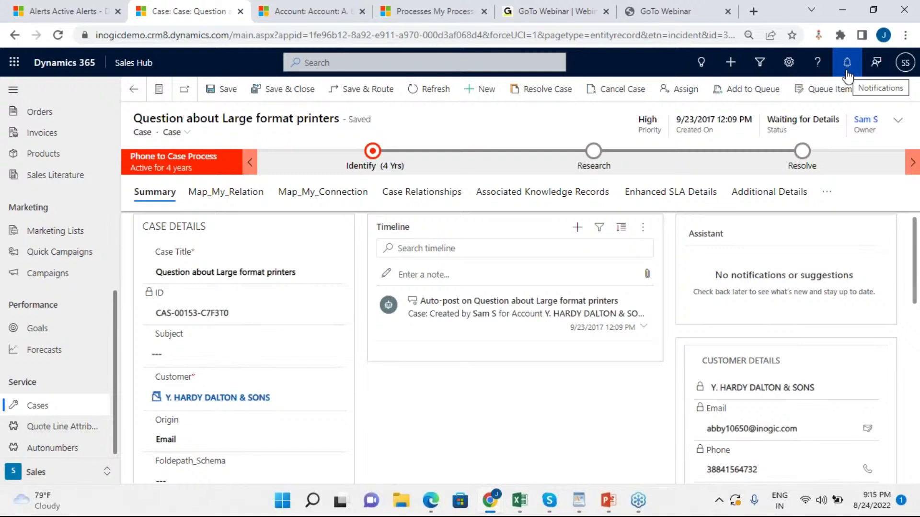
click(433, 508)
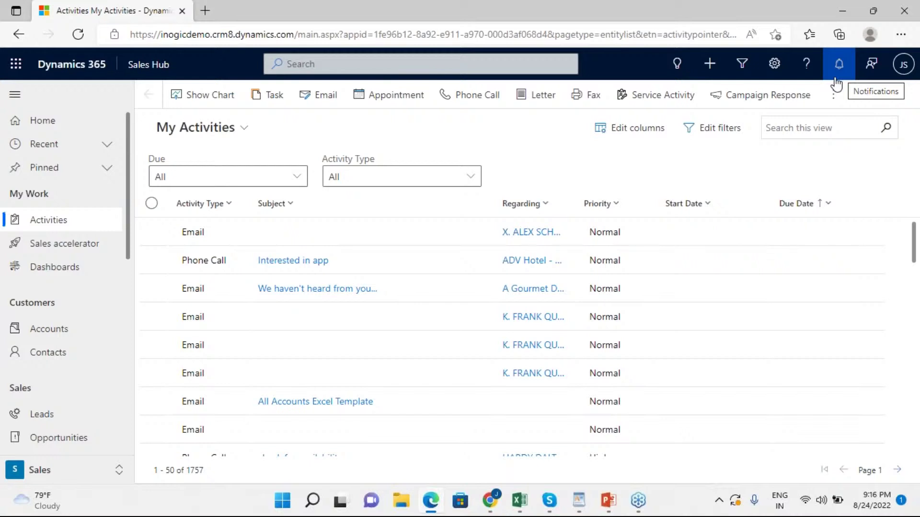
click(490, 502)
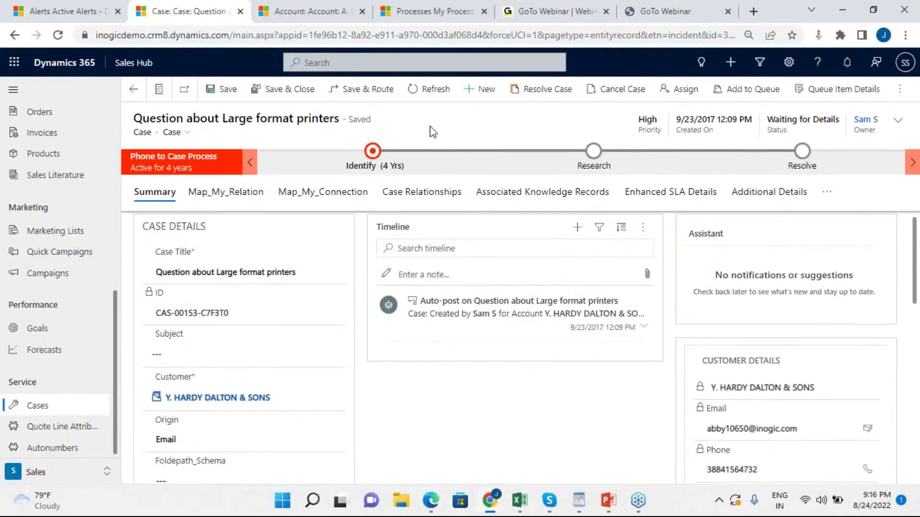
Assign the Question about Large format printers case to another user, with Assign To set to User or team
scroll(480, 389, down, 1)
click(680, 91)
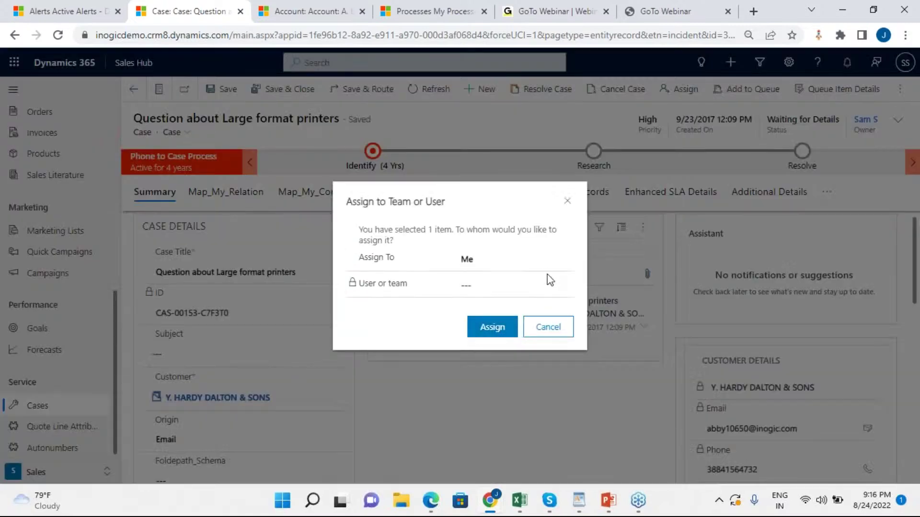
click(476, 260)
click(478, 288)
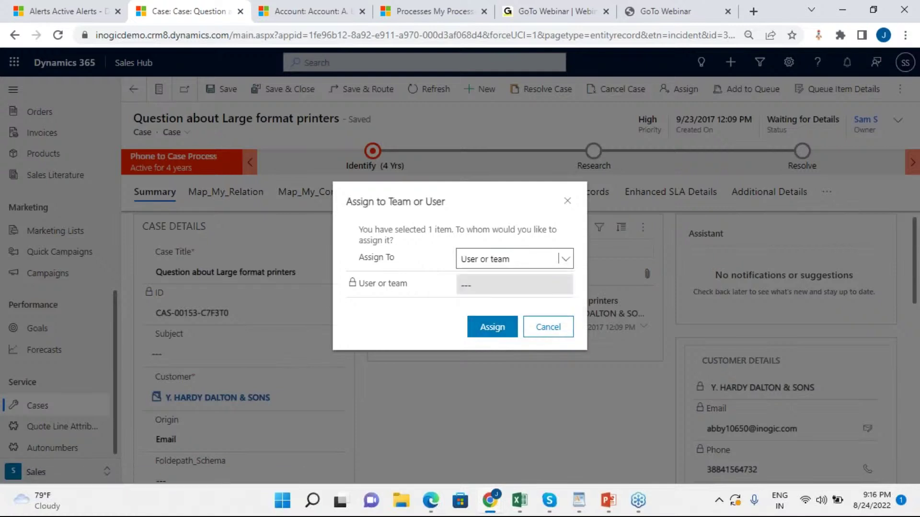
click(518, 288)
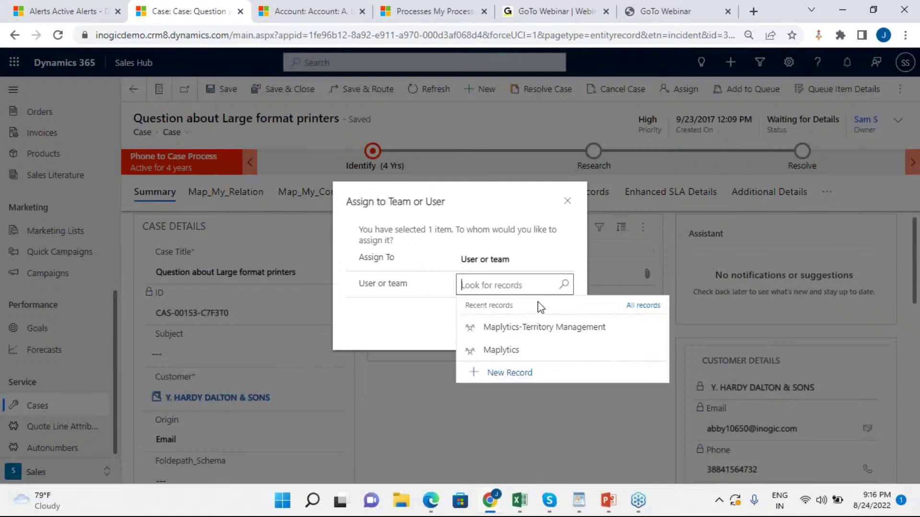
text(joe)
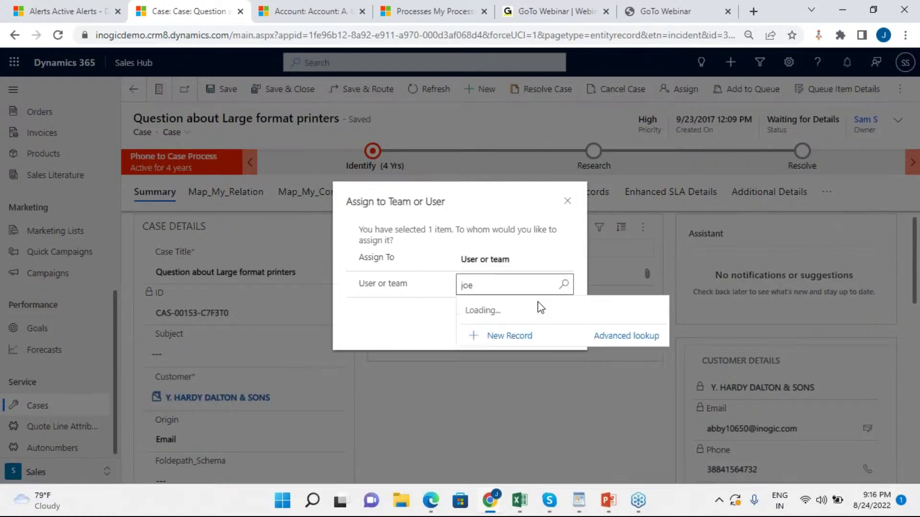
click(549, 331)
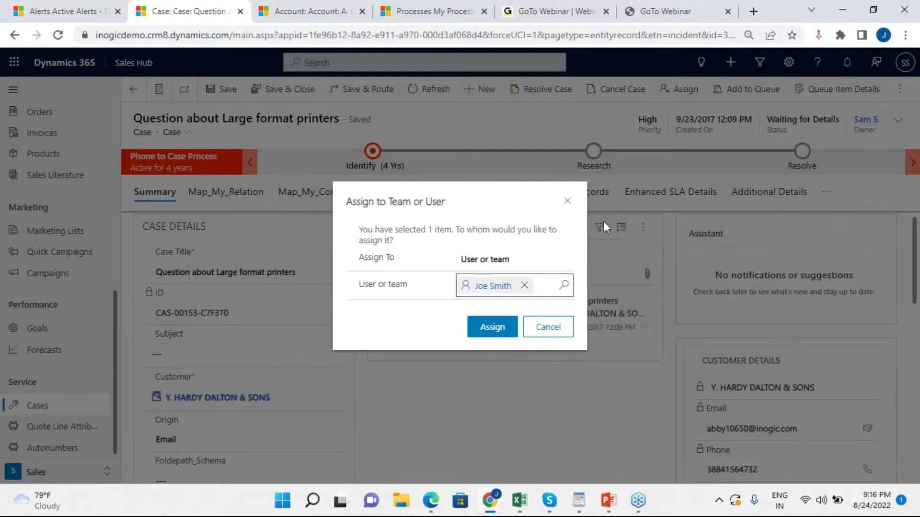
click(482, 330)
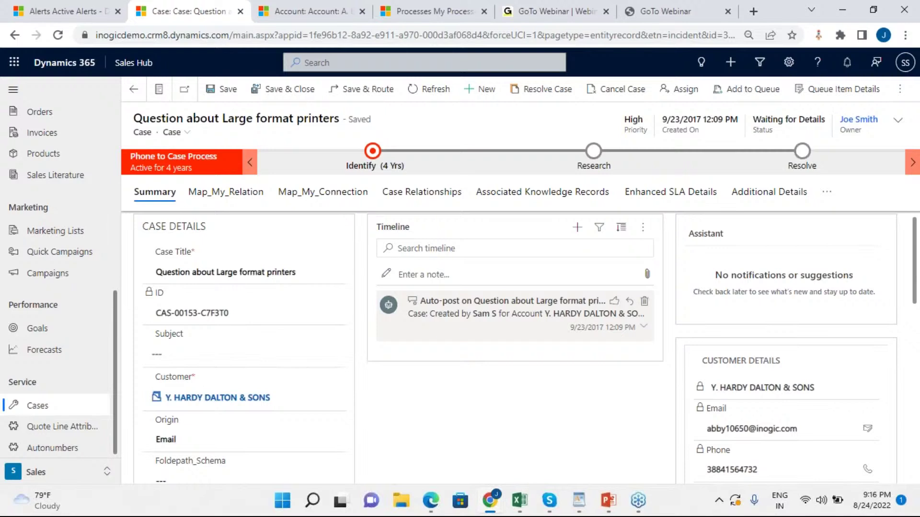
Review the Case Assigned workflow and its Create Notification Request properties, then return to the case
mouse_move(491, 504)
click(500, 457)
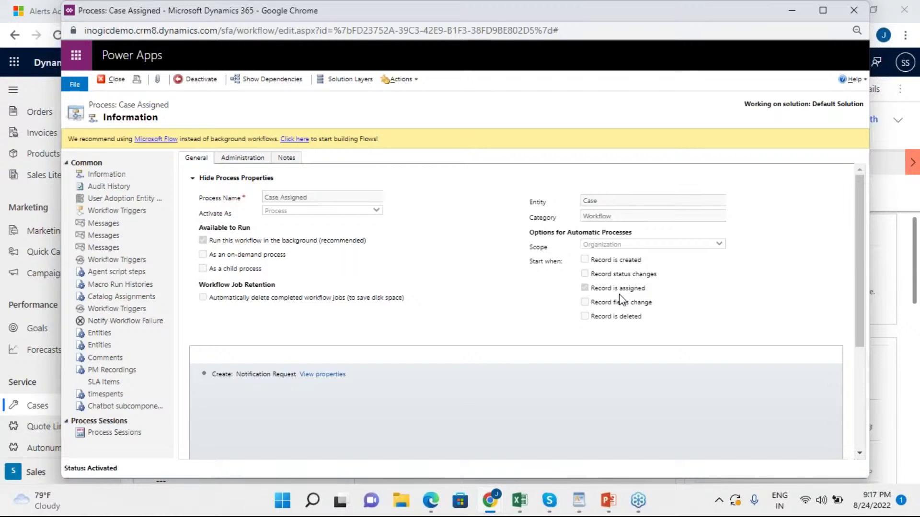
click(324, 374)
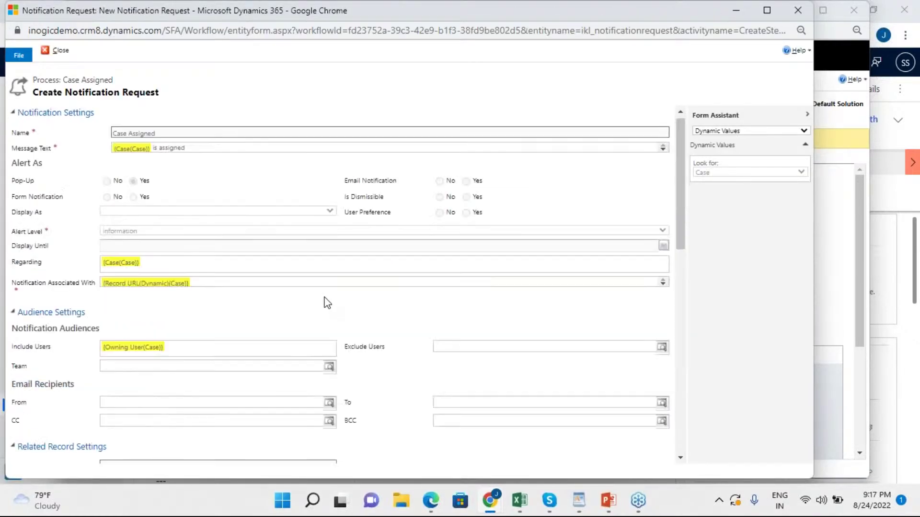
click(736, 10)
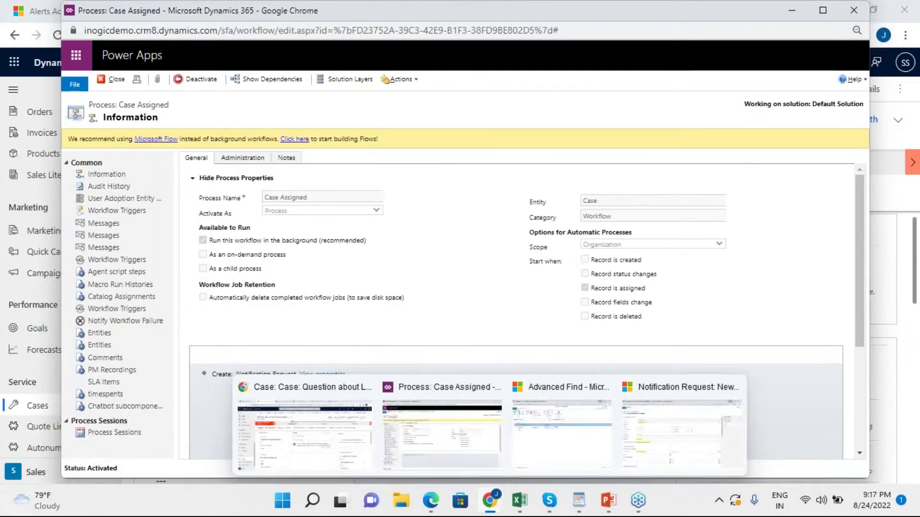
click(329, 452)
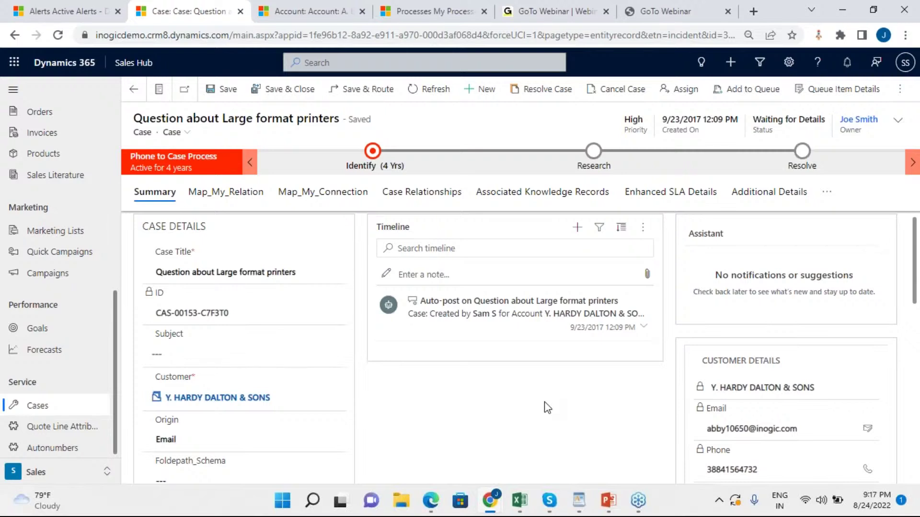
Reload the assignee's Sales Hub session in Edge and open the large format printers case from its Alerts4Dynamics notification
click(431, 501)
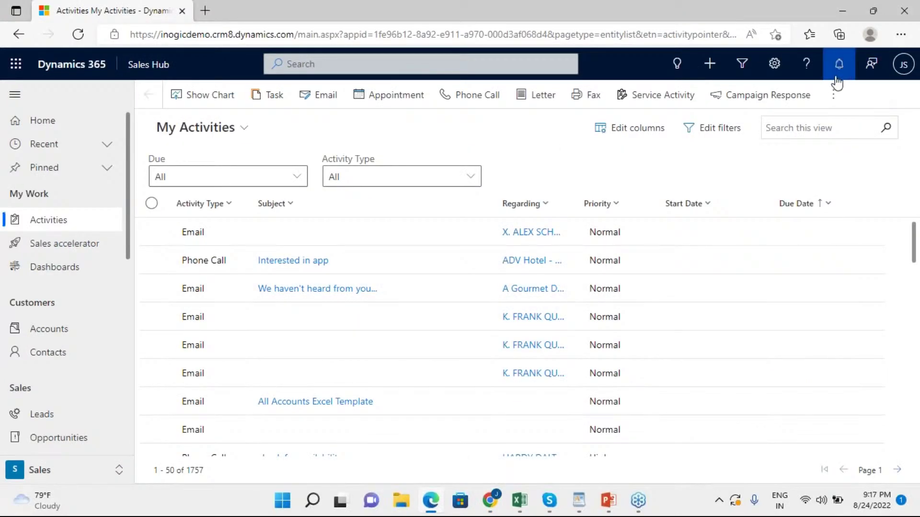
click(78, 34)
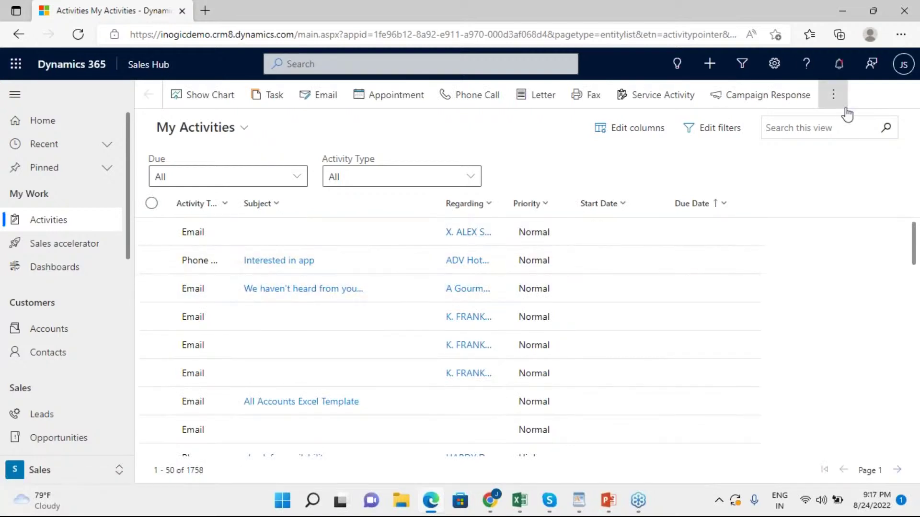
click(839, 64)
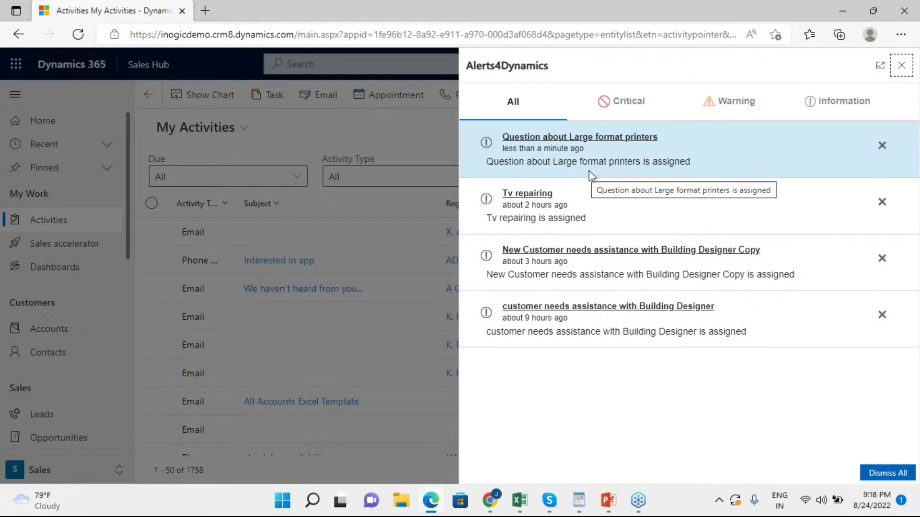
click(600, 138)
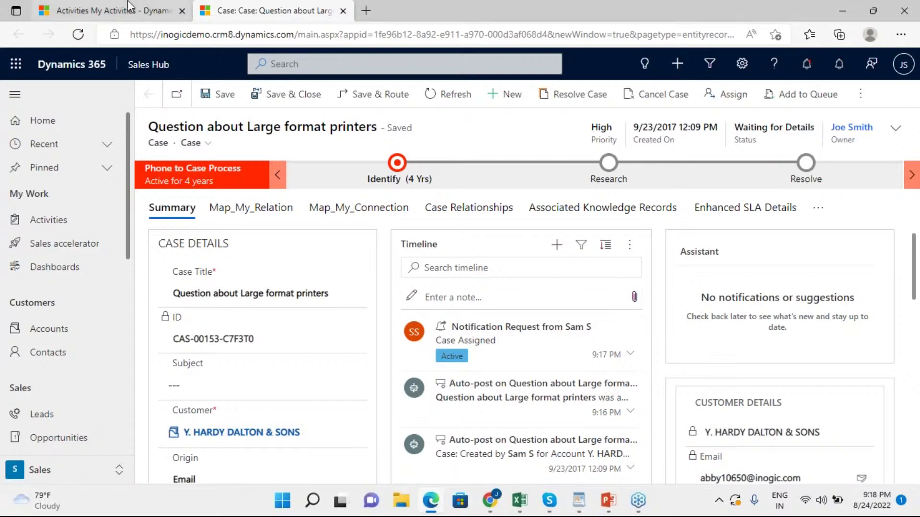
Return to the Alerts4Dynamics notifications, dismiss the Question about Large format printers alert and close the notification list
click(114, 12)
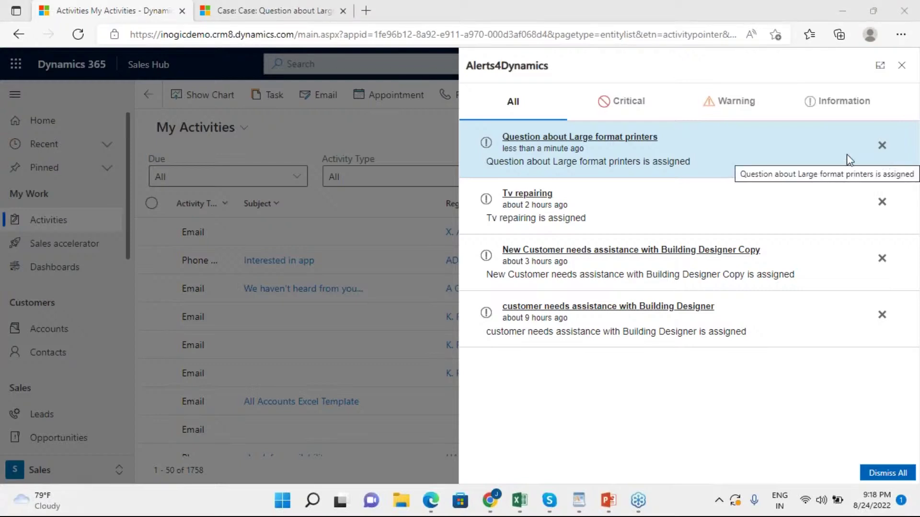
click(882, 145)
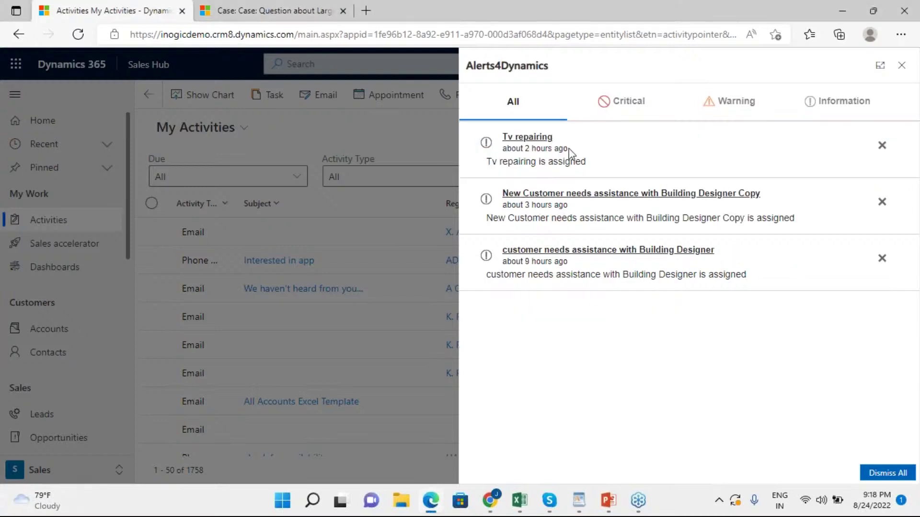
click(901, 66)
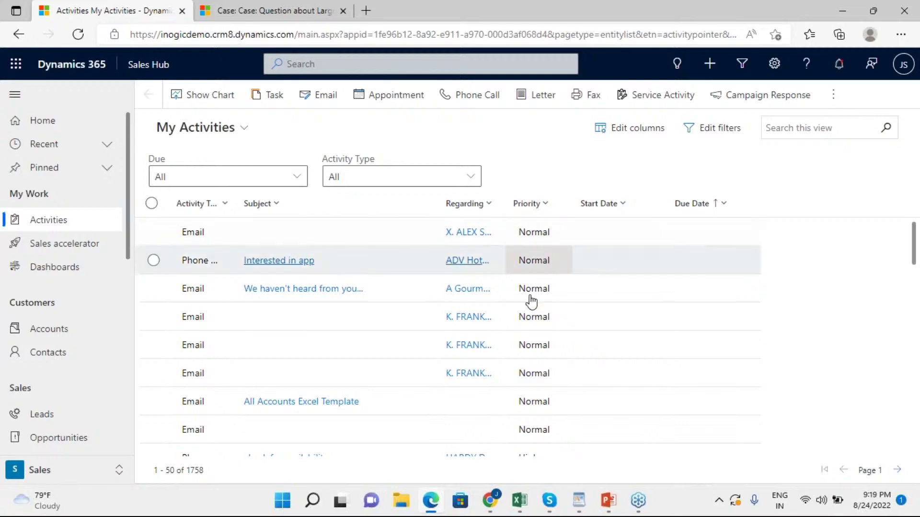
Switch to Alerts4Dynamics in Chrome and open the "Question about Large format printers is assigned" record from Active Notifications
click(490, 500)
click(352, 447)
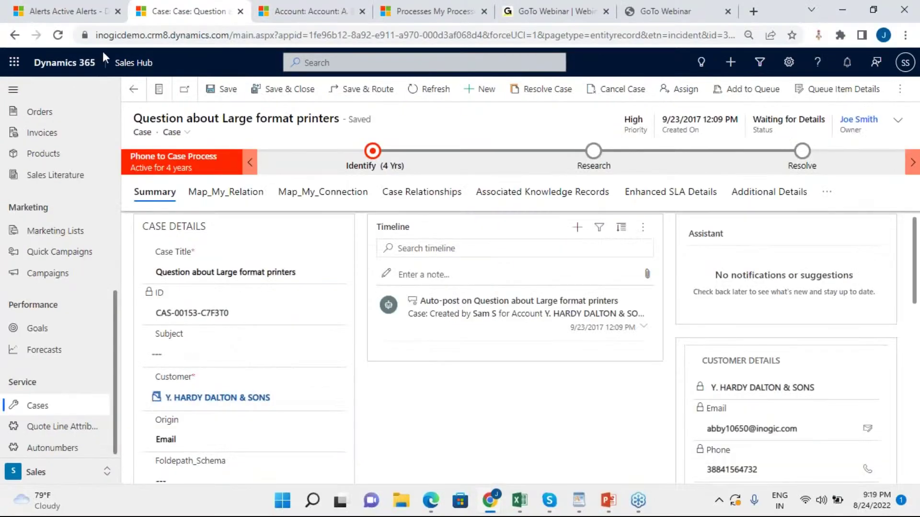
click(61, 1)
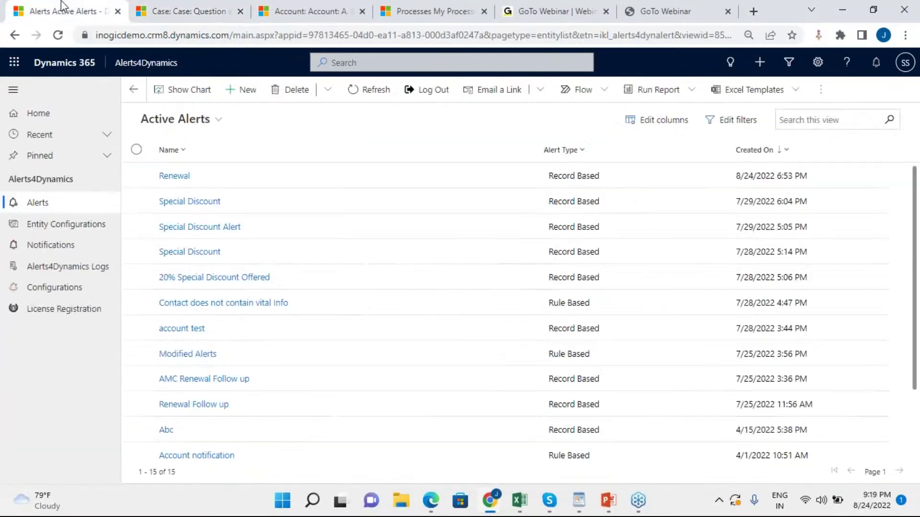
click(54, 252)
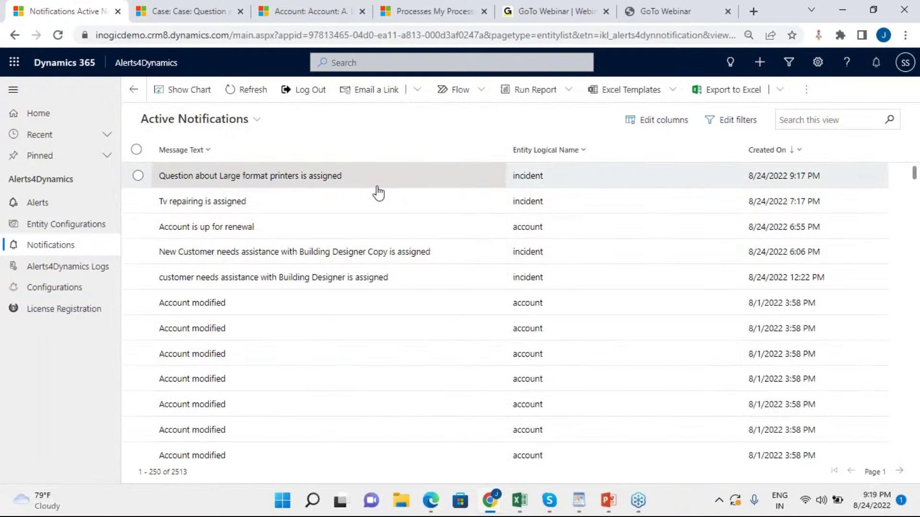
click(344, 185)
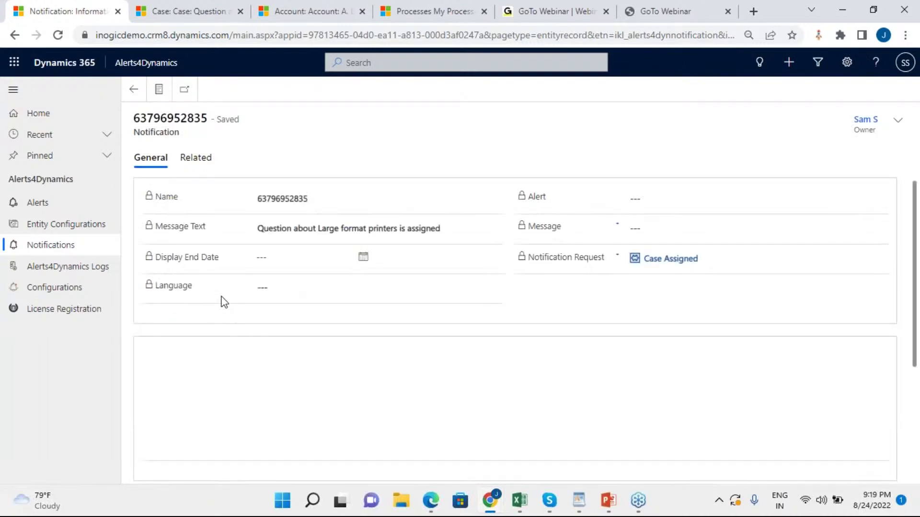
Examine the notification record's Read Notifications and Dismissed Notifications lists for the users and dates
scroll(393, 312, down, 3)
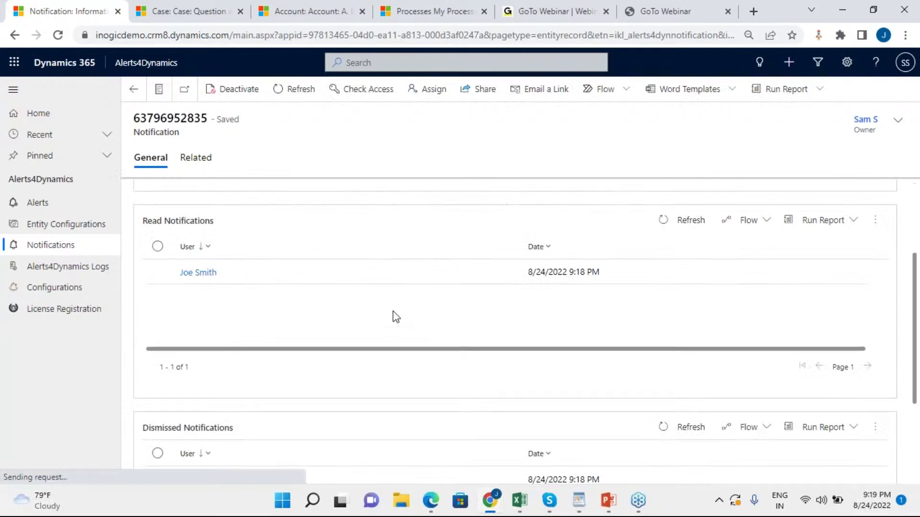
scroll(393, 311, up, 3)
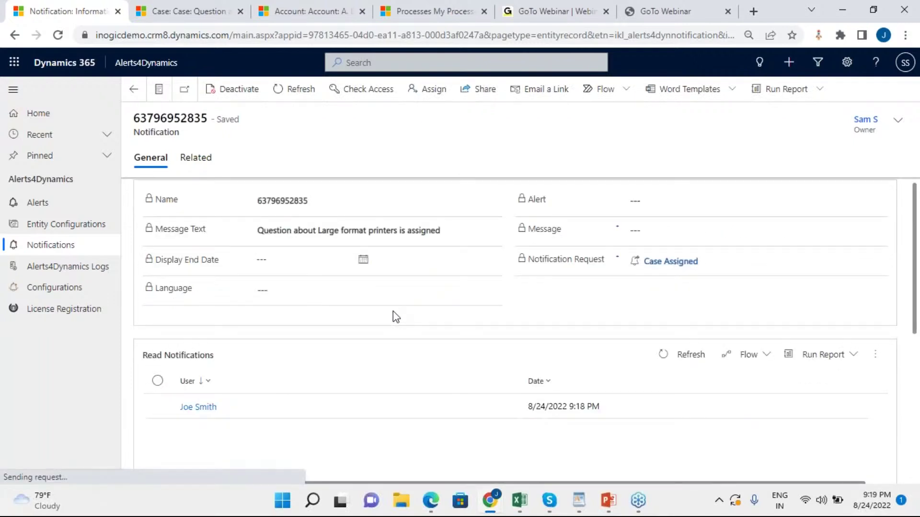
scroll(415, 360, down, 4)
scroll(316, 316, up, 2)
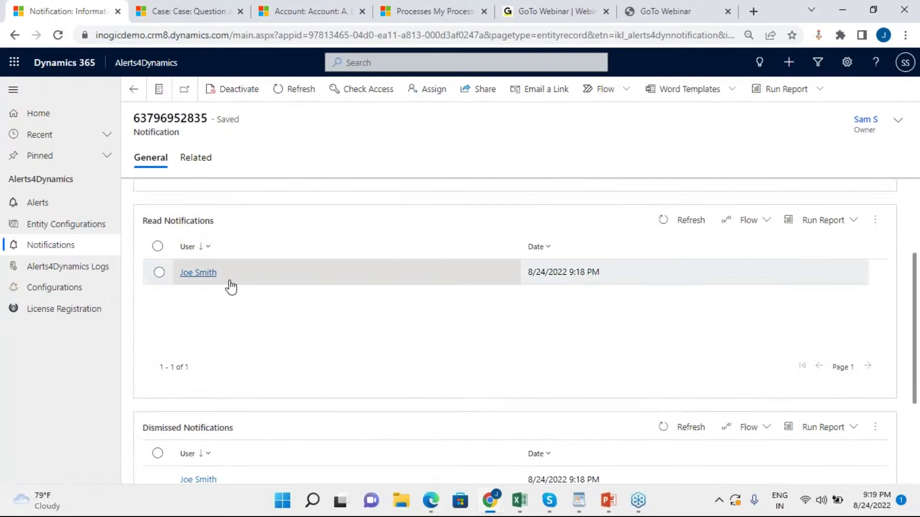
scroll(230, 287, down, 1)
scroll(231, 290, down, 3)
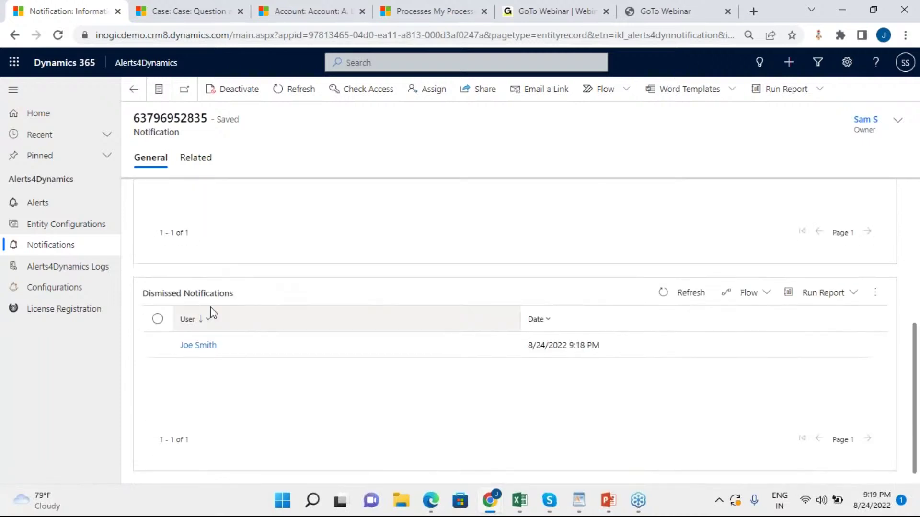
scroll(259, 384, up, 3)
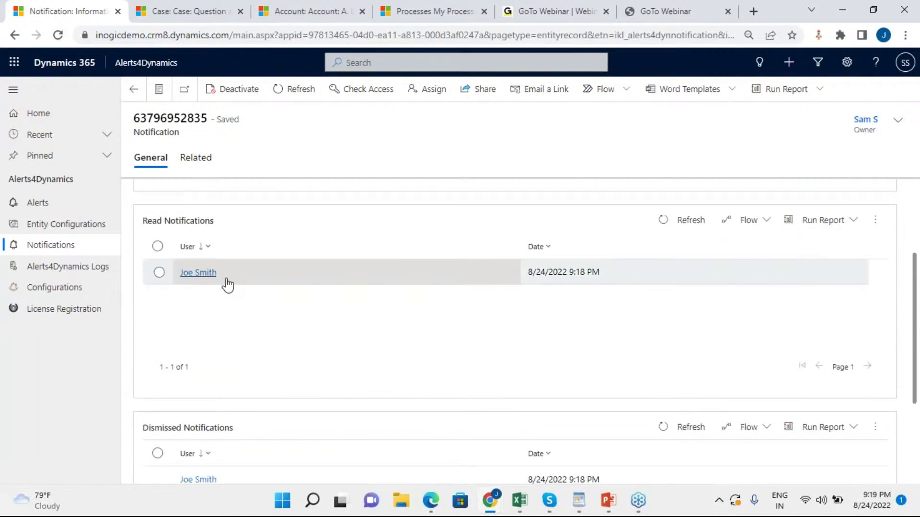
scroll(268, 340, down, 3)
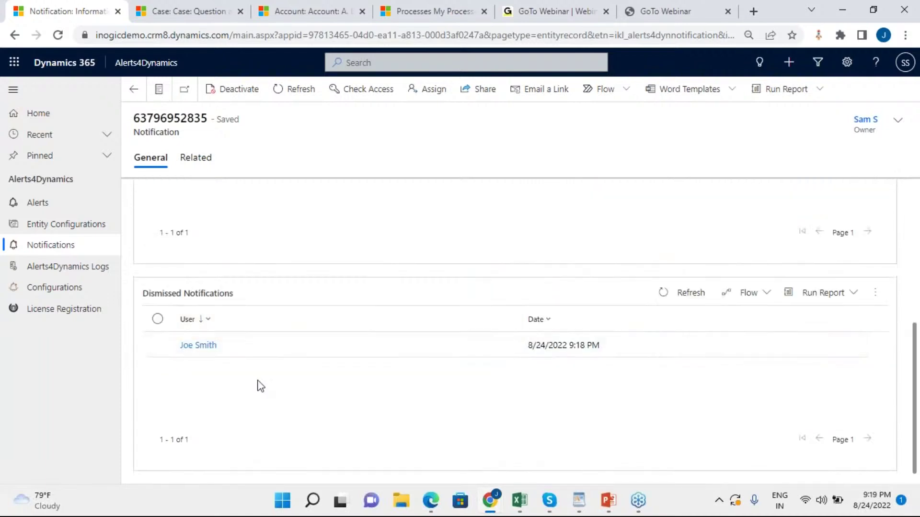
scroll(269, 364, up, 3)
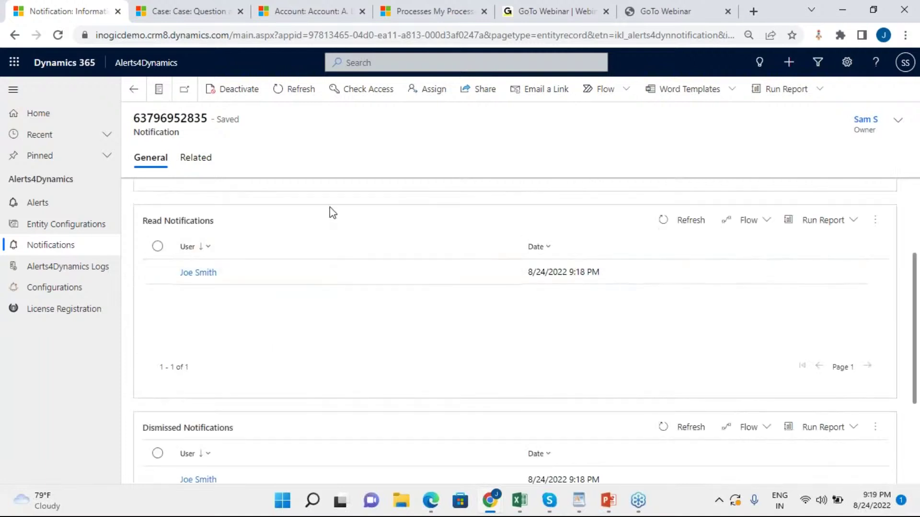
scroll(345, 268, up, 3)
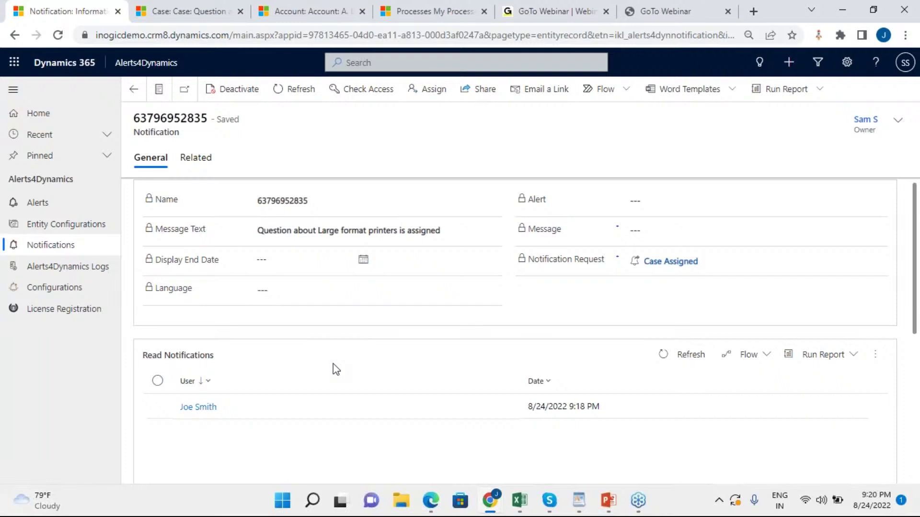
Return to the Active Notifications list and view the entities listed under Active Entity Configurations
click(72, 243)
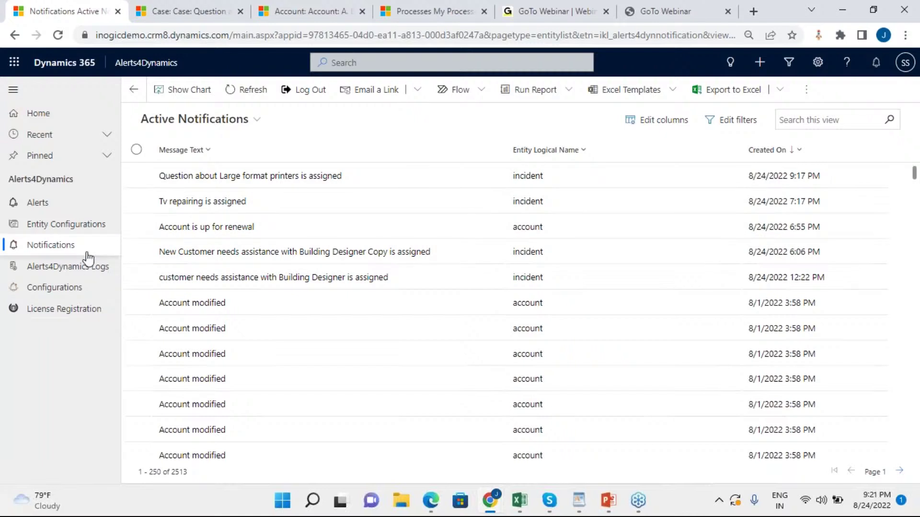
click(43, 225)
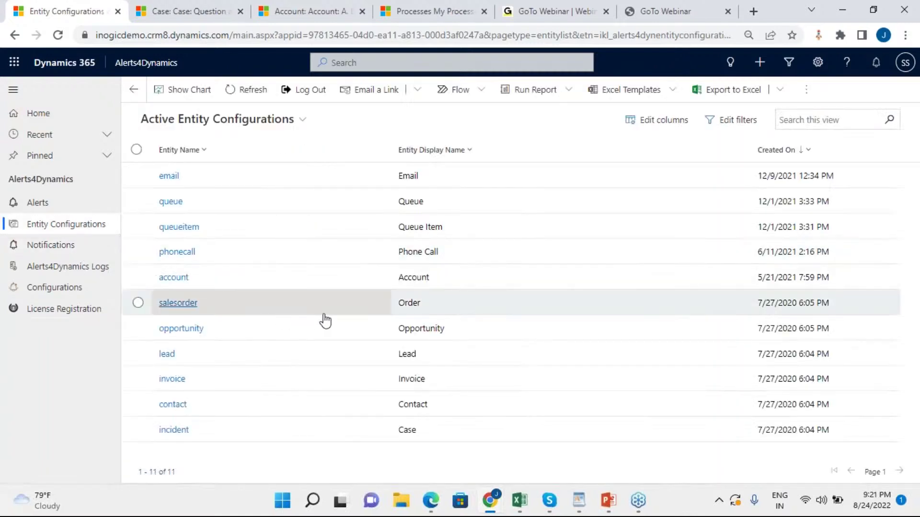
Open the Invoice Due alert from the Active Alerts list
click(82, 202)
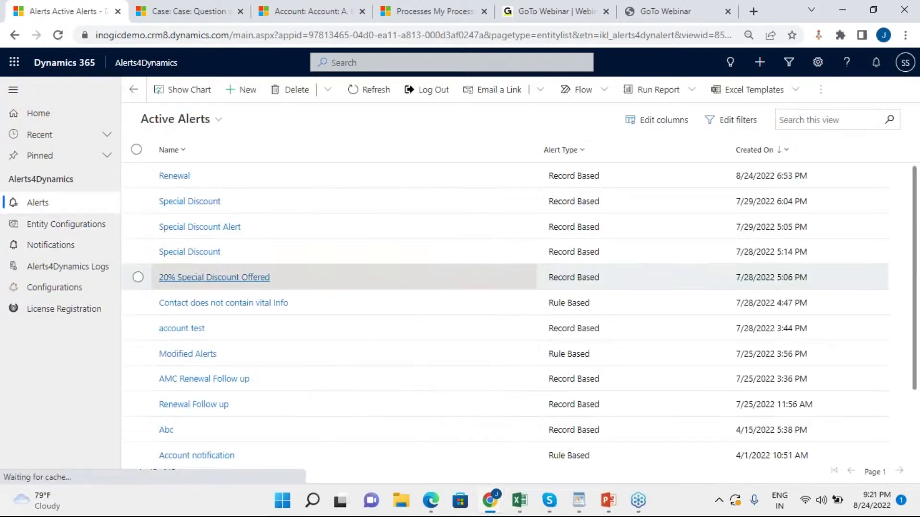
scroll(359, 350, down, 2)
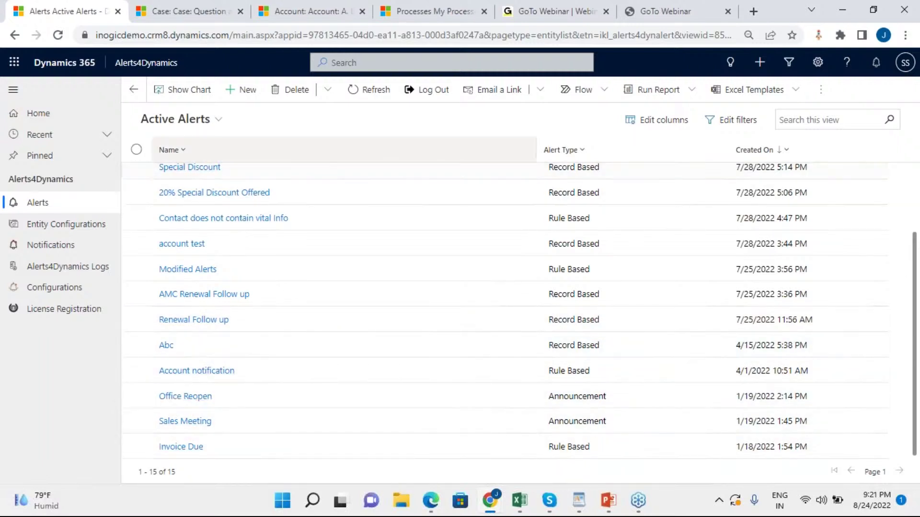
click(226, 451)
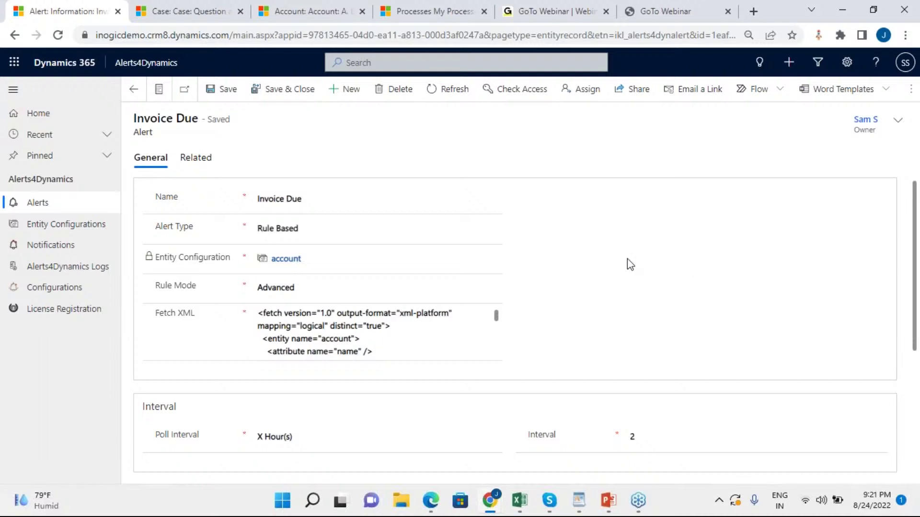
Switch the alert's Rule Mode to Simple, look at the selectable account views, and set it back to Advanced
click(302, 292)
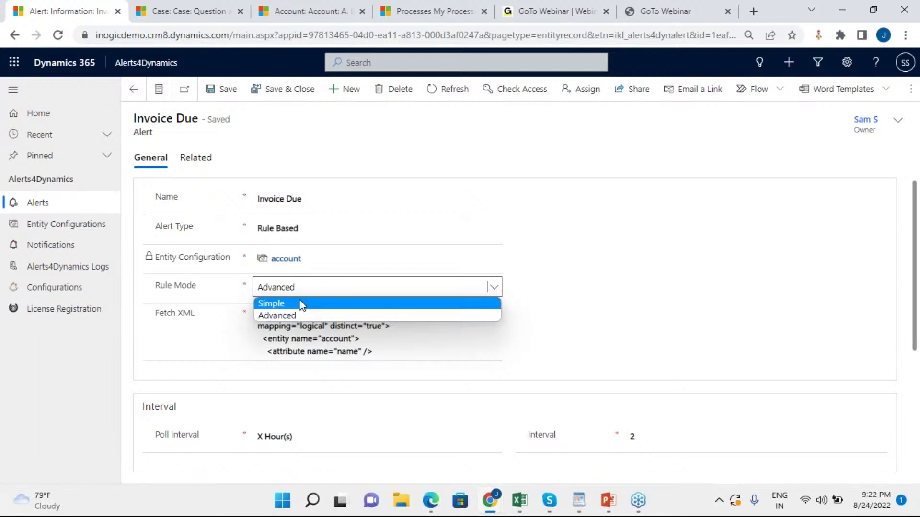
click(302, 304)
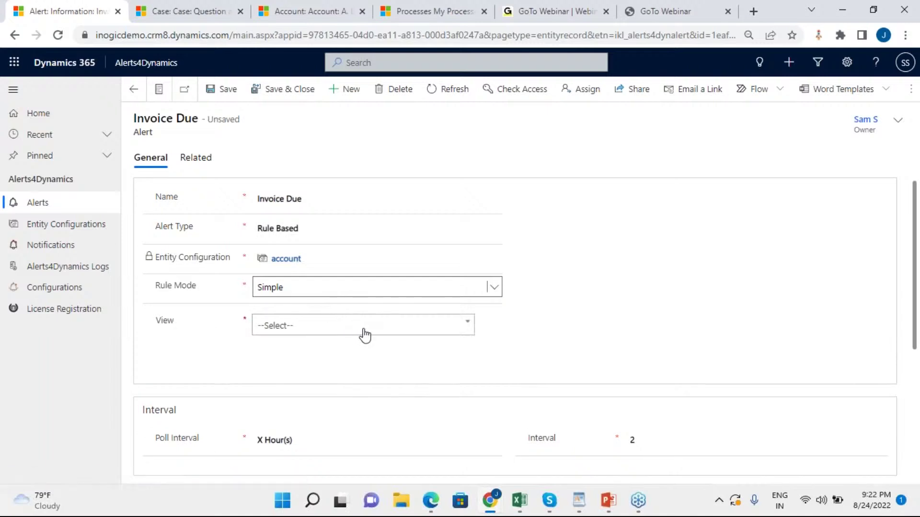
click(364, 330)
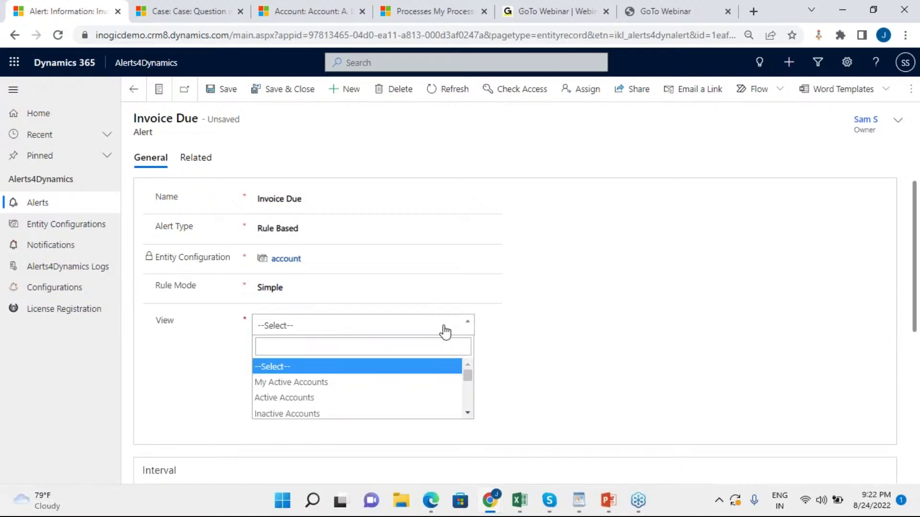
click(444, 330)
click(424, 293)
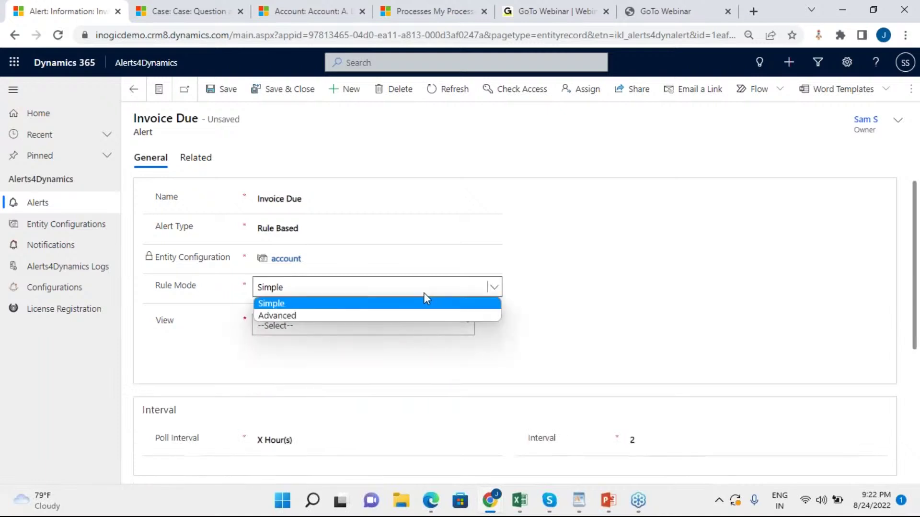
click(395, 315)
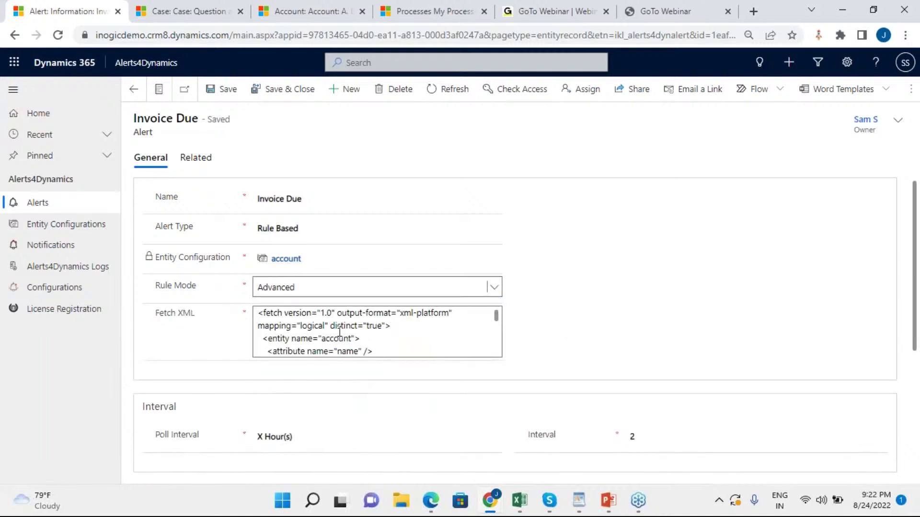
Read through the alert's Fetch XML query for the linked invoice entity and due date condition
scroll(366, 335, down, 2)
scroll(366, 336, down, 2)
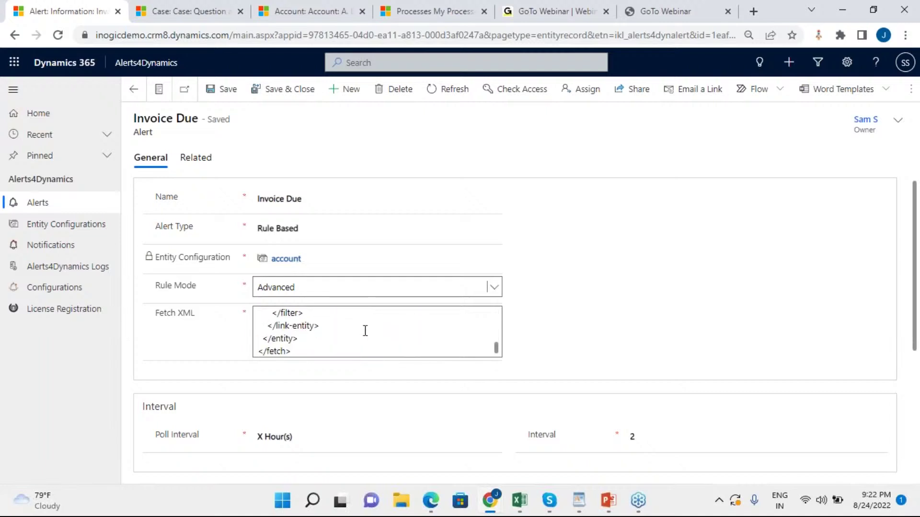
scroll(365, 331, up, 3)
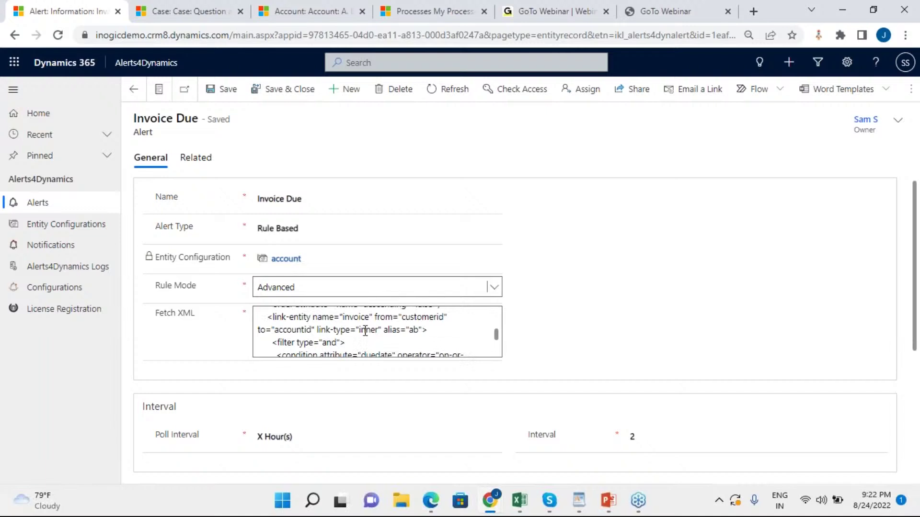
scroll(365, 331, up, 5)
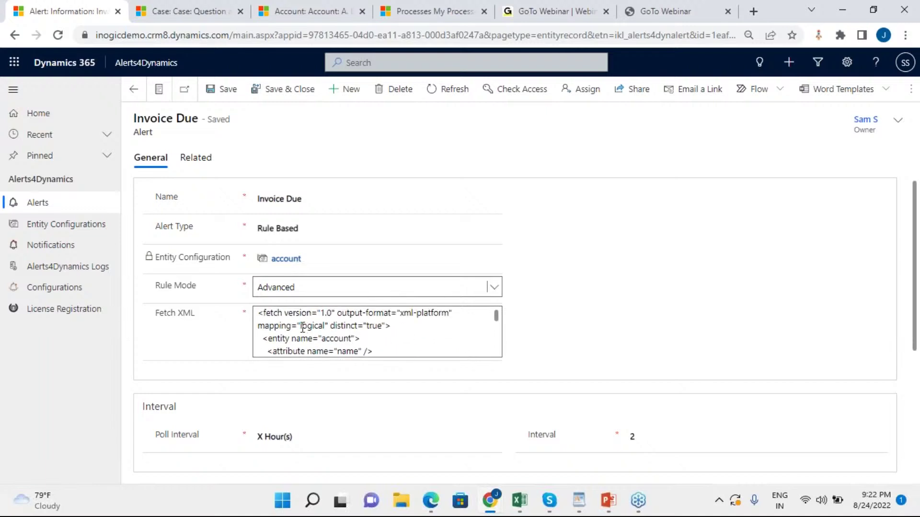
click(569, 312)
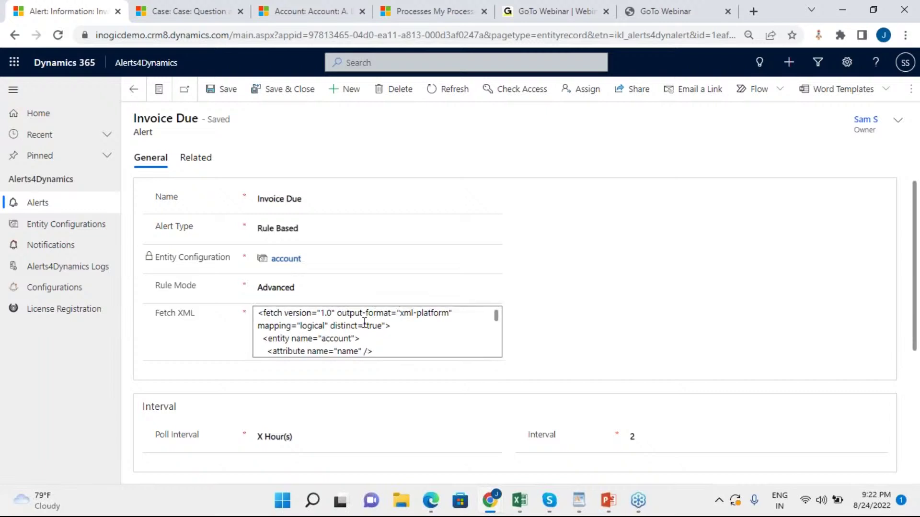
View the Advanced Find query and its downloaded FetchXML (3) file in WordPad, and return to the alert's Fetch XML in Chrome
click(489, 500)
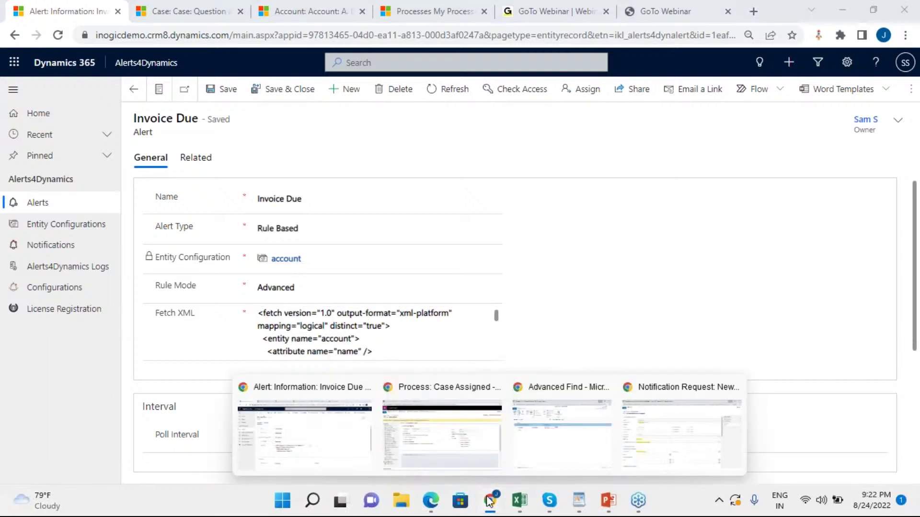
click(522, 471)
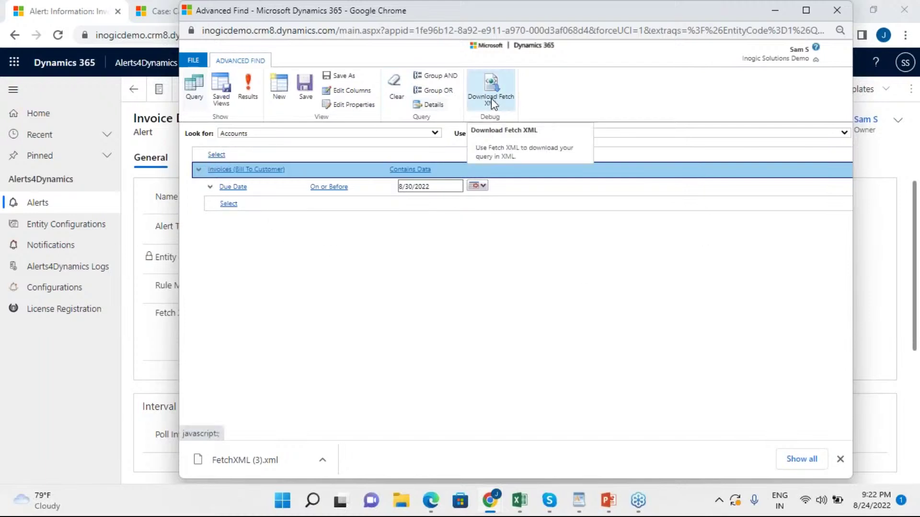
click(580, 501)
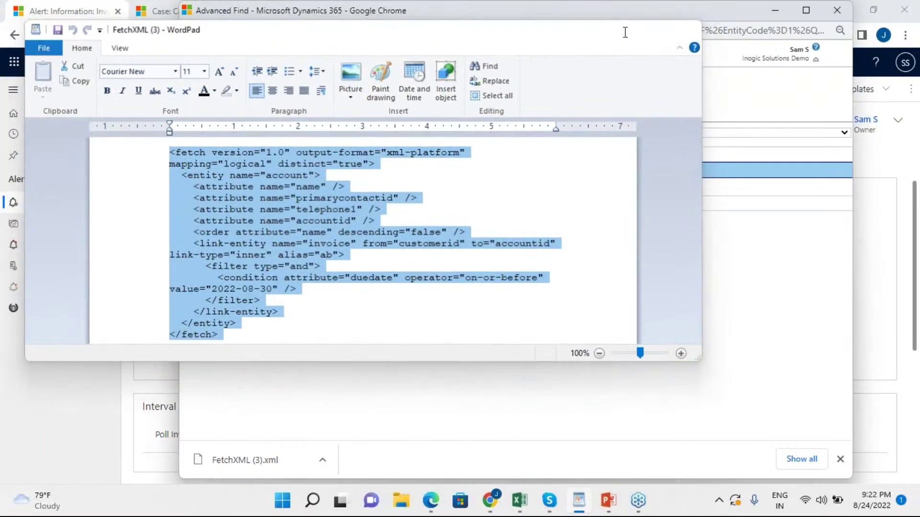
click(626, 28)
click(772, 12)
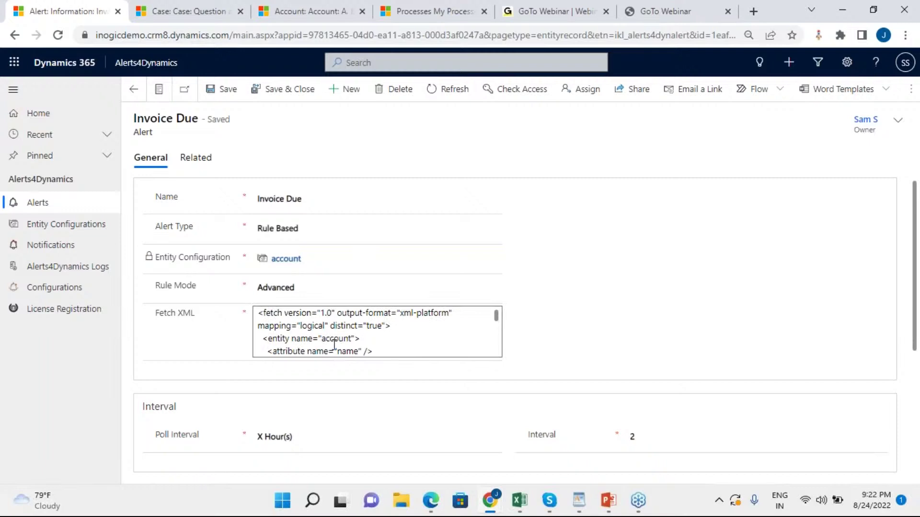
scroll(334, 344, down, 3)
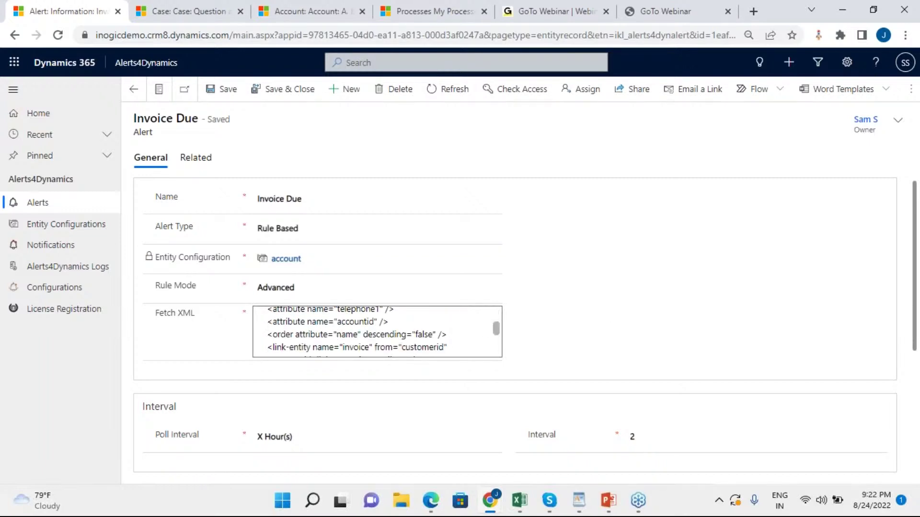
View the Poll Interval options in the alert's Interval section, keeping X Hour(s) selected
scroll(677, 322, down, 1)
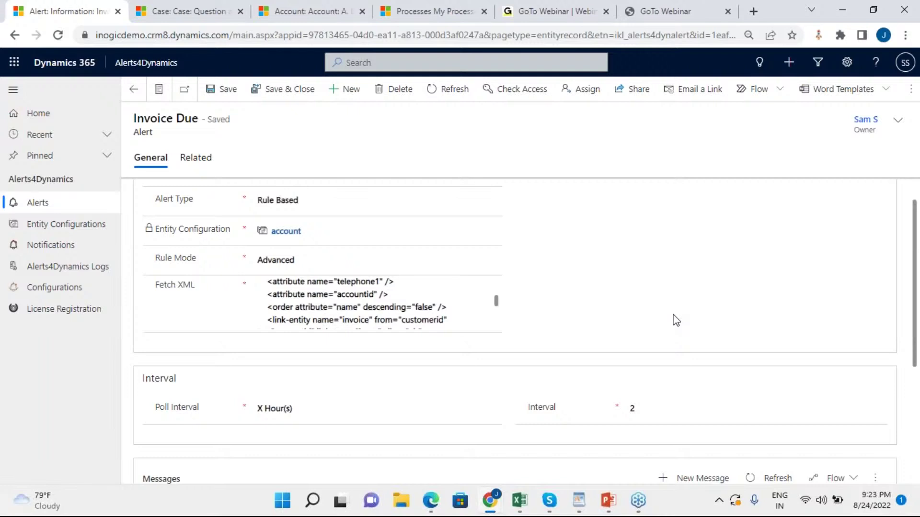
drag(914, 355, 916, 398)
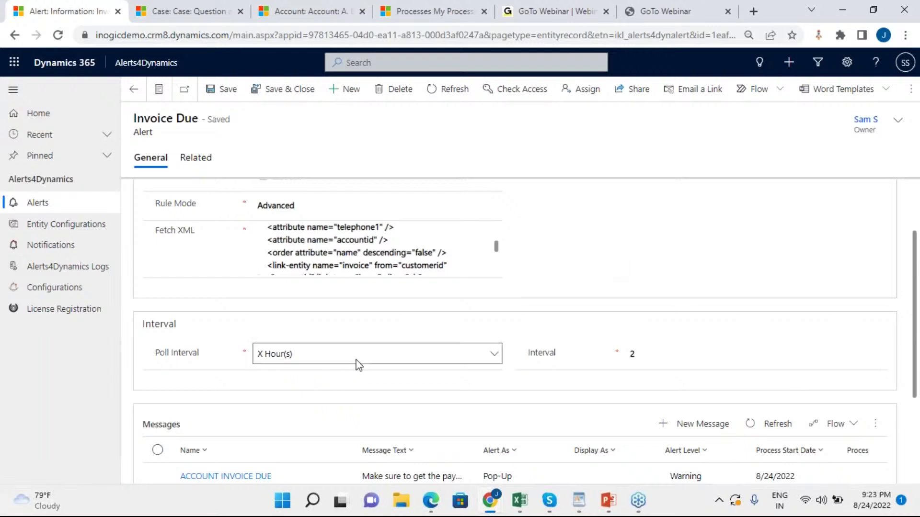
click(367, 362)
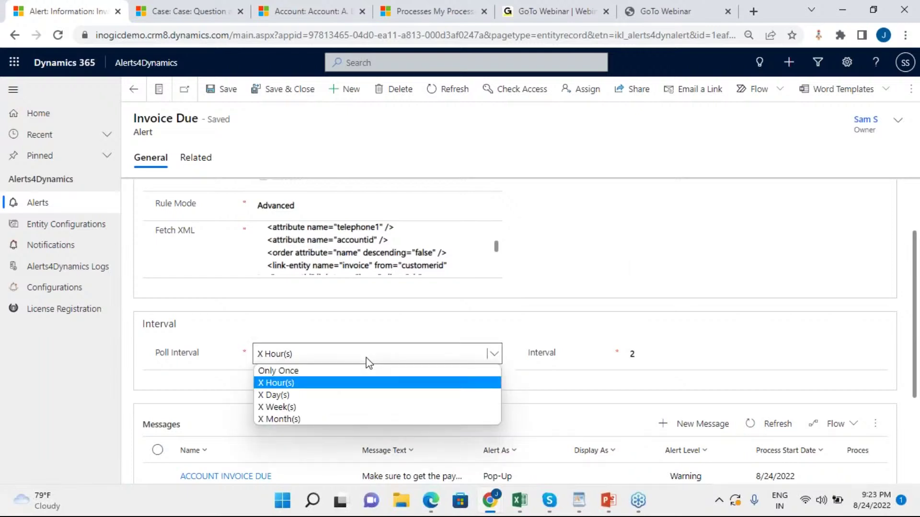
click(367, 362)
click(367, 362)
click(368, 362)
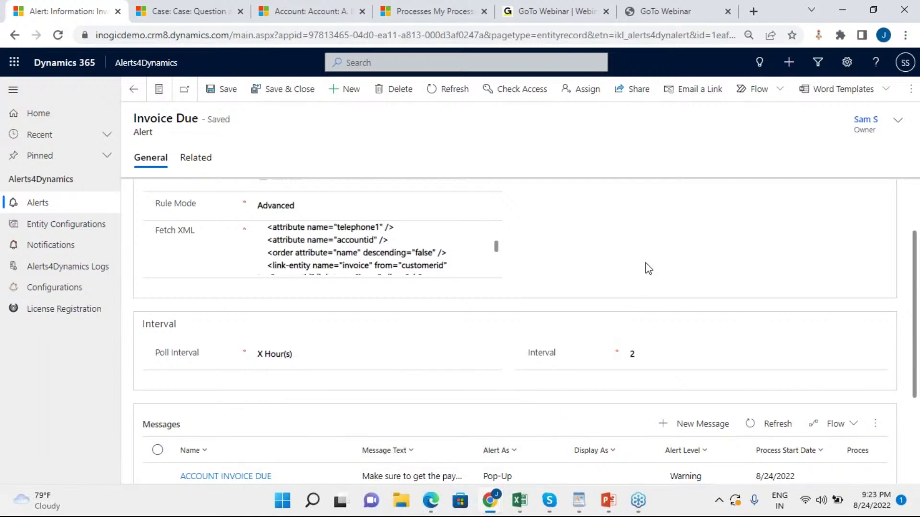
Review the Messages list of the Invoice Due alert and open the ACCOUNT INVOICE DUE message
drag(915, 341, 917, 325)
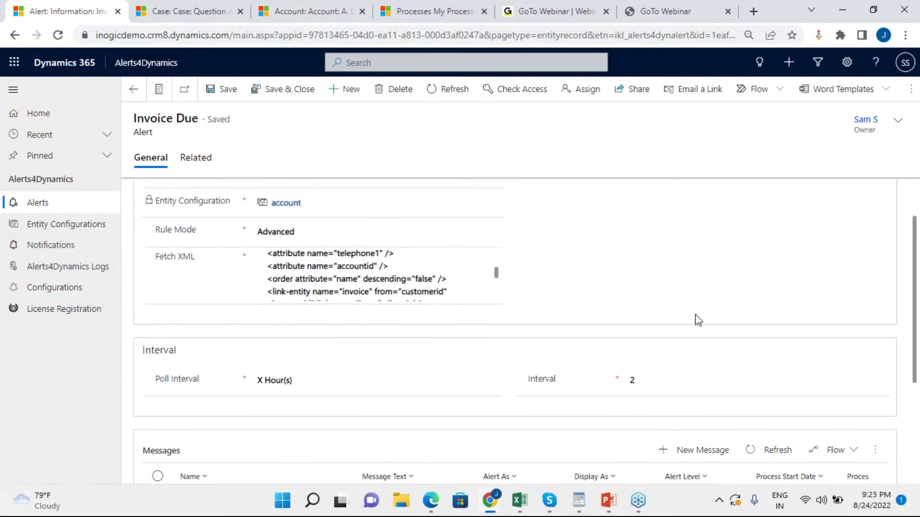
drag(918, 344, 918, 329)
scroll(665, 311, down, 3)
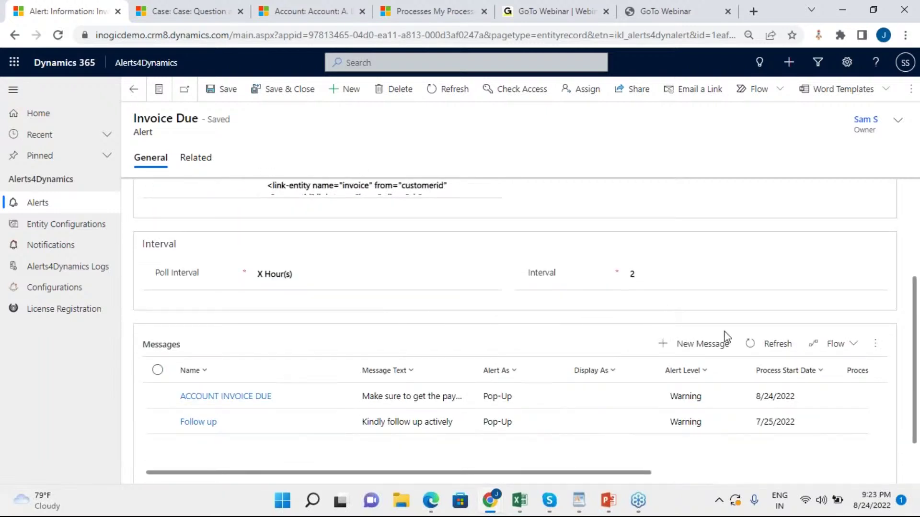
drag(915, 359, 914, 379)
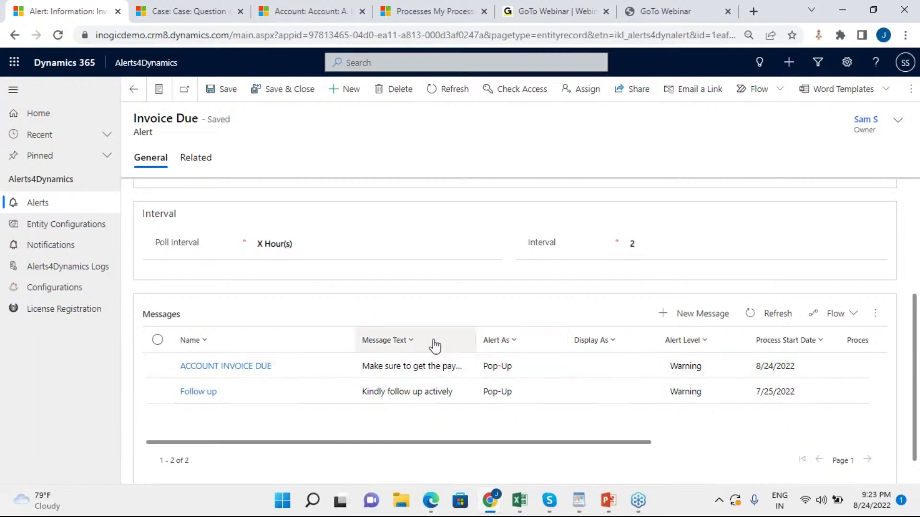
scroll(383, 335, up, 4)
scroll(356, 314, down, 6)
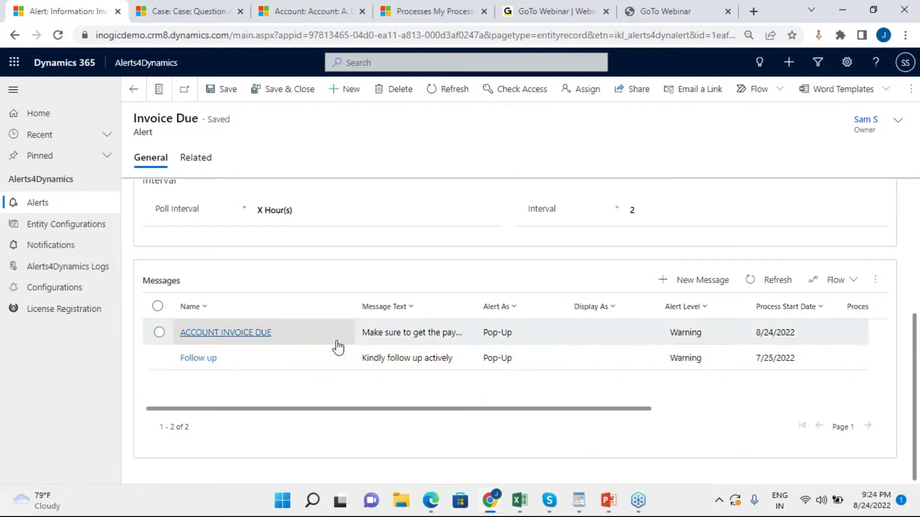
click(312, 336)
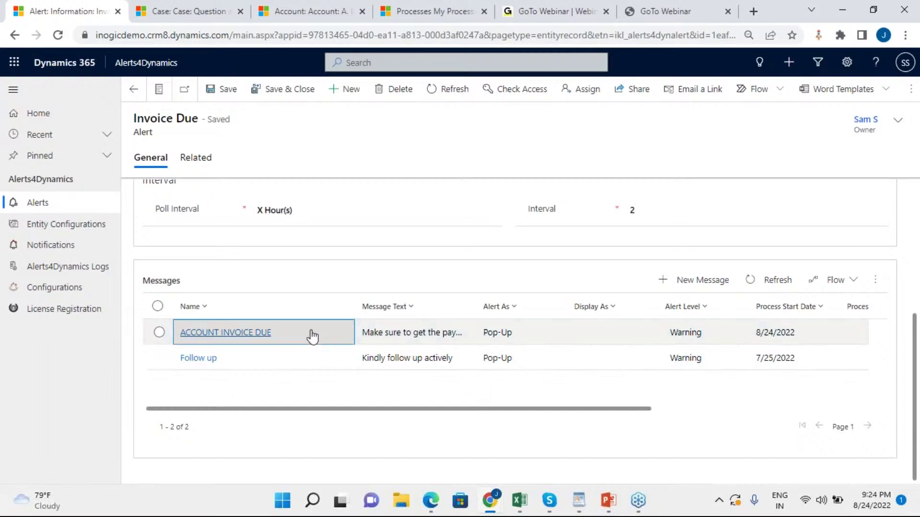
click(313, 337)
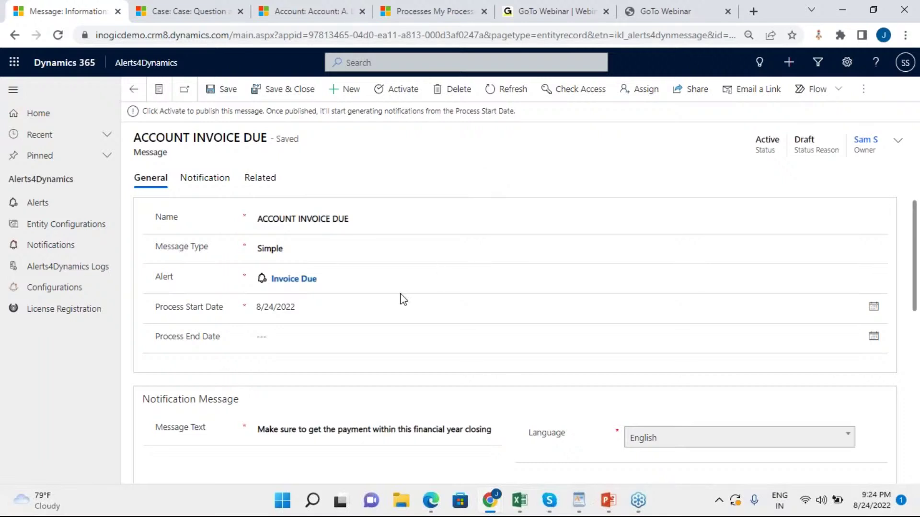
Examine the message's general details, process start and end dates, and notification message text
scroll(371, 328, down, 1)
scroll(370, 327, up, 1)
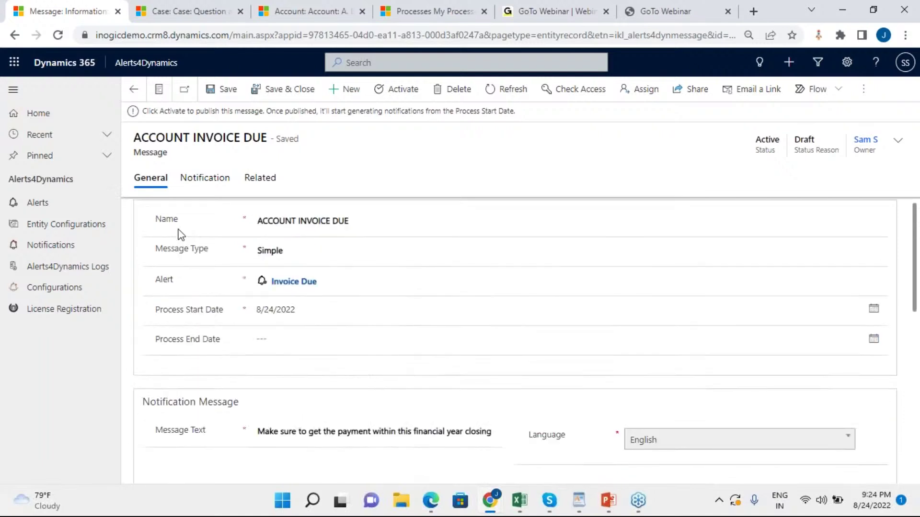
click(355, 309)
click(355, 309)
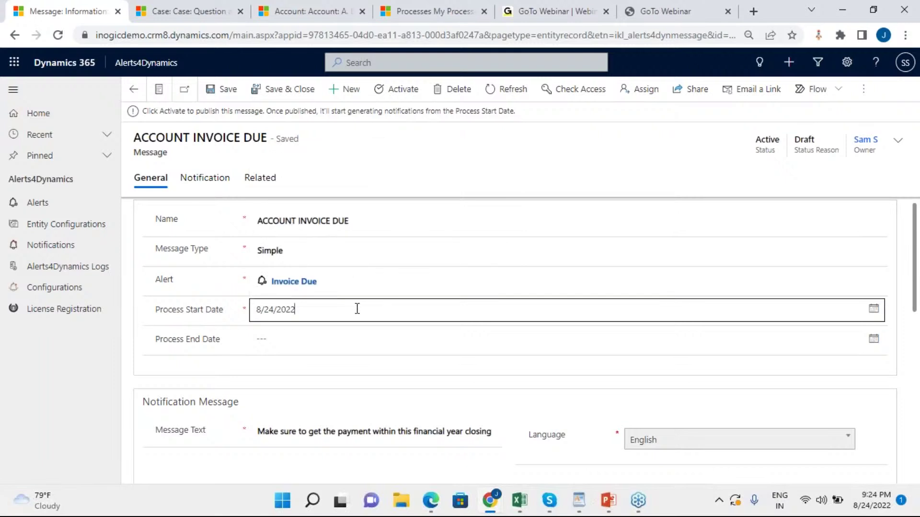
click(453, 282)
scroll(450, 282, down, 3)
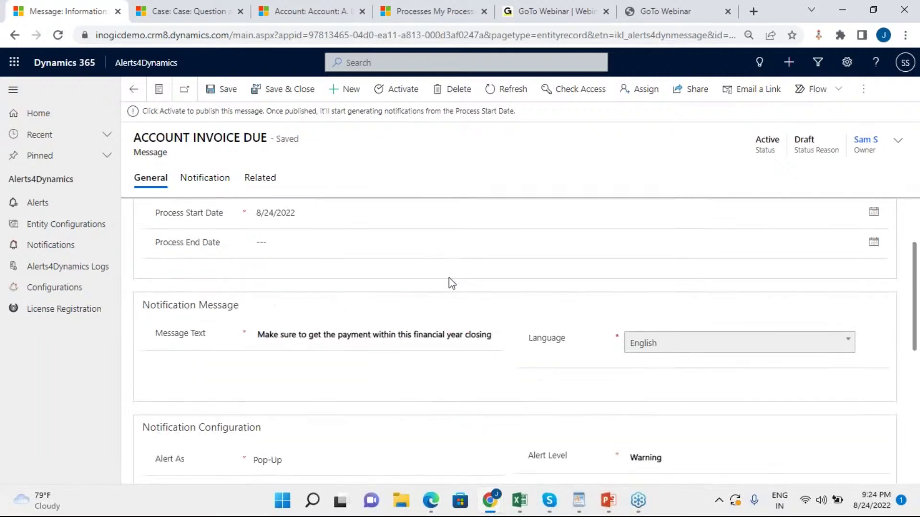
click(376, 305)
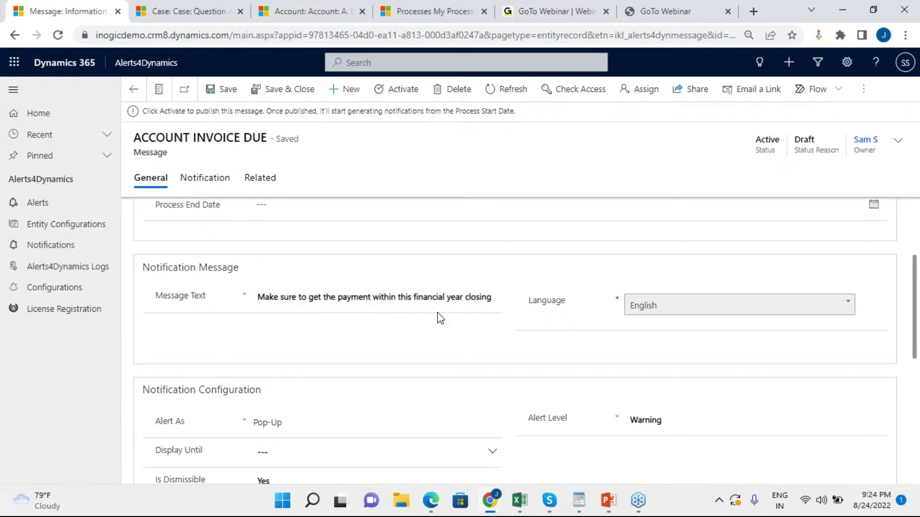
View the Alert As options in the message's Notification Configuration, keeping only Pop-Up selected
scroll(496, 360, down, 3)
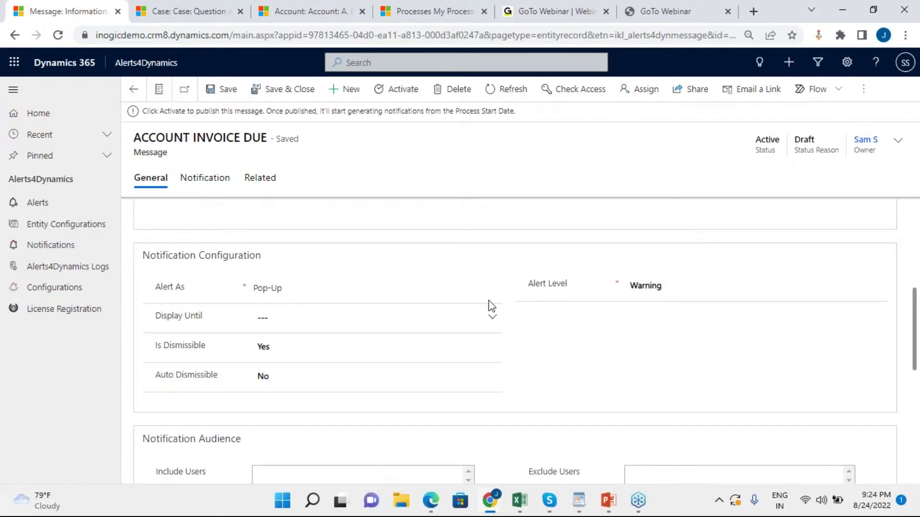
click(435, 298)
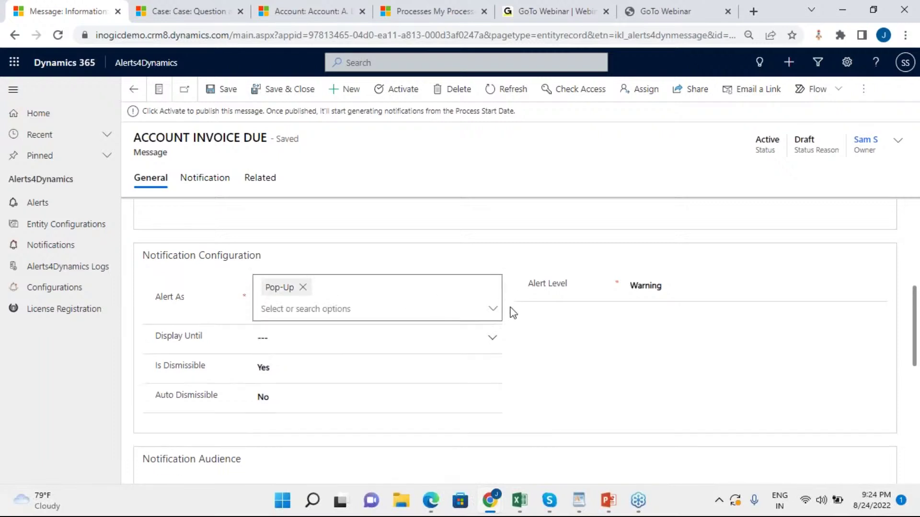
click(498, 310)
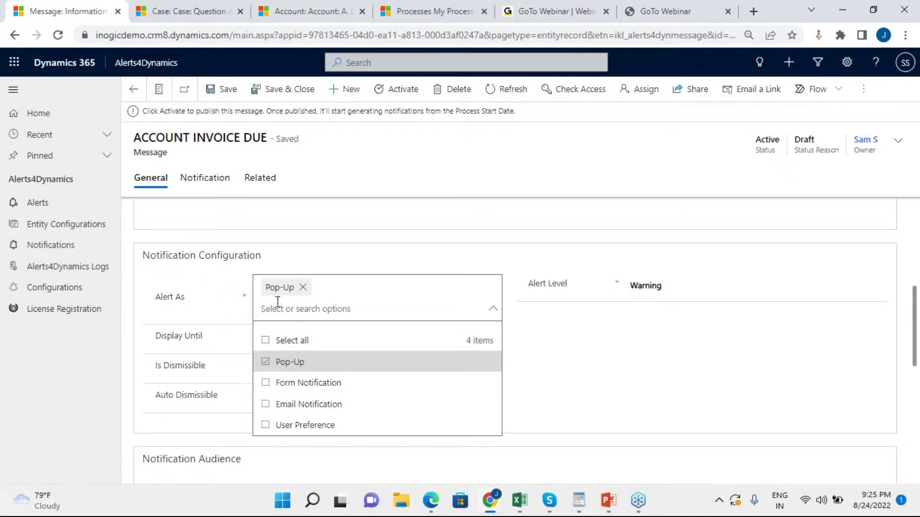
click(681, 392)
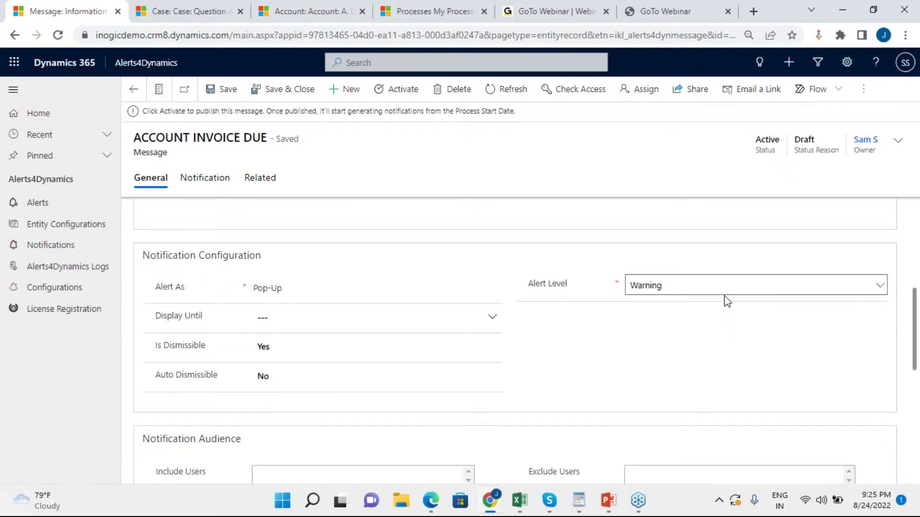
Set the message's Alert Level to Critical and review the Is Dismissible and Auto Dismissible settings
click(730, 289)
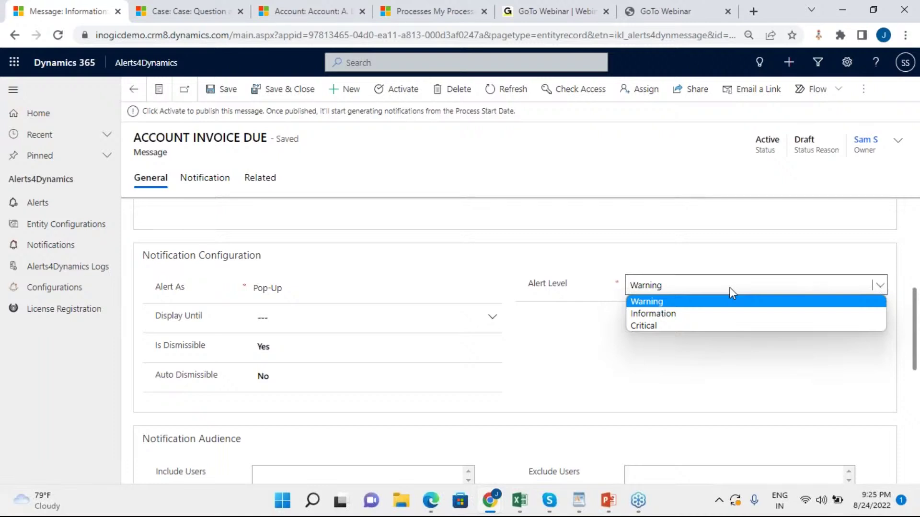
click(690, 326)
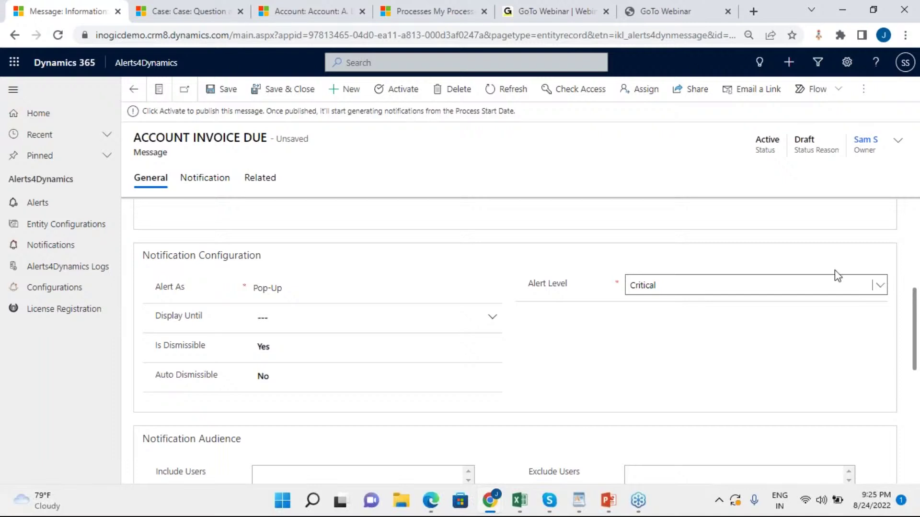
scroll(185, 301, down, 2)
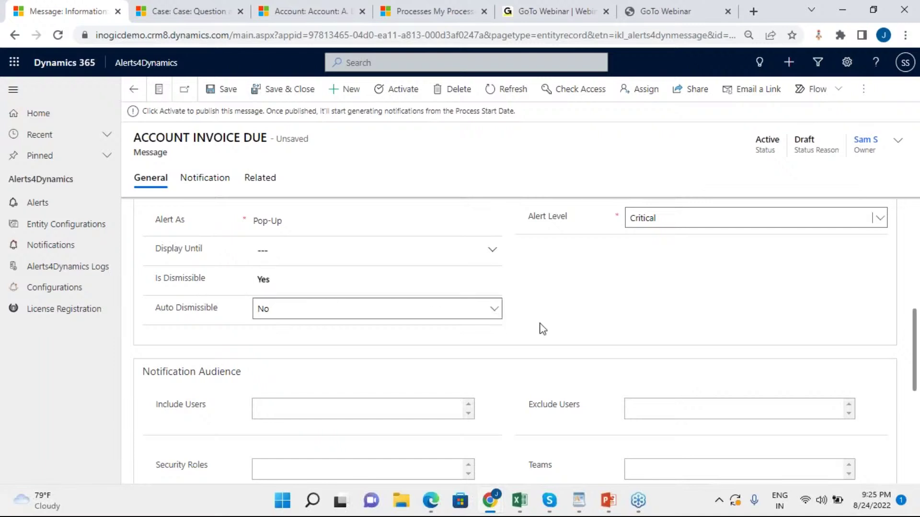
scroll(540, 329, up, 2)
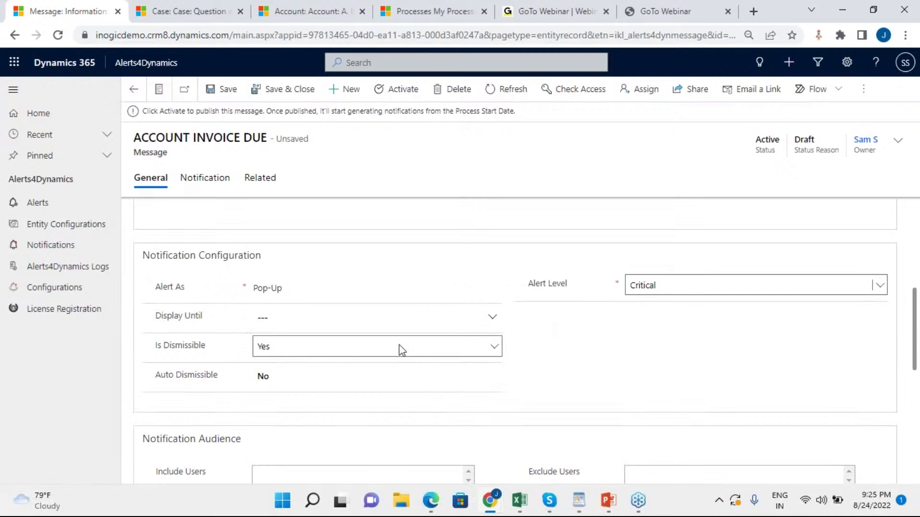
scroll(386, 350, down, 2)
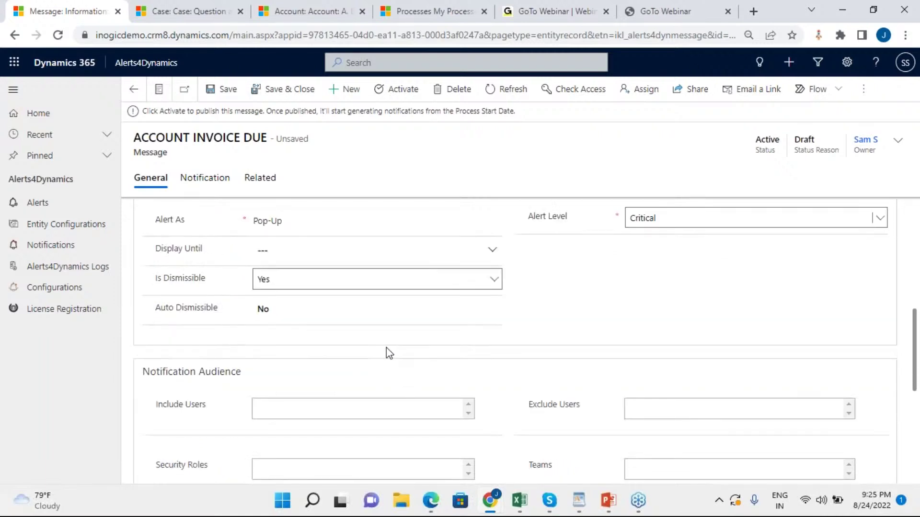
scroll(335, 331, up, 2)
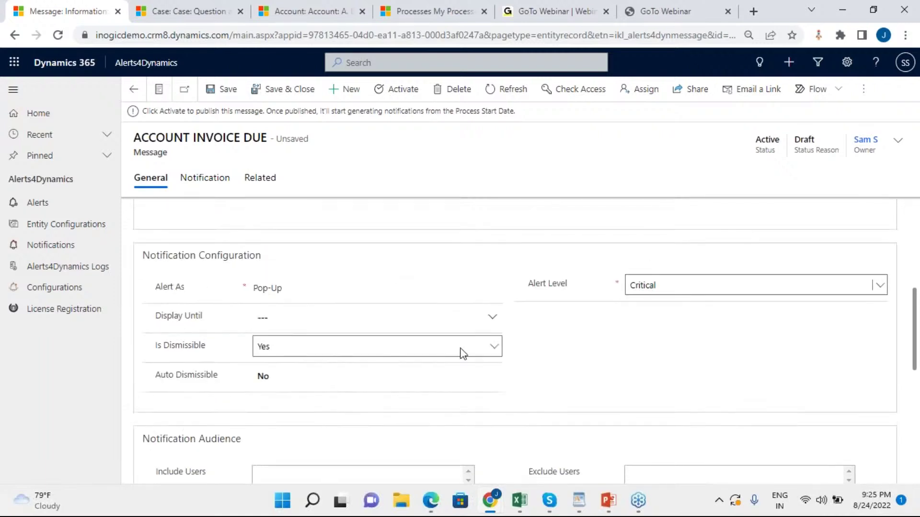
scroll(460, 352, down, 2)
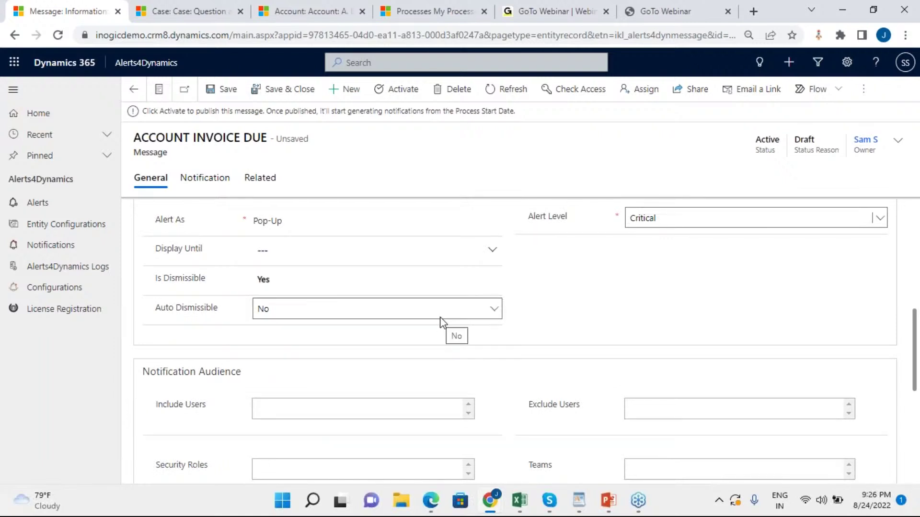
Add Sales Team as a team in the message's Notification Audience
scroll(441, 317, down, 3)
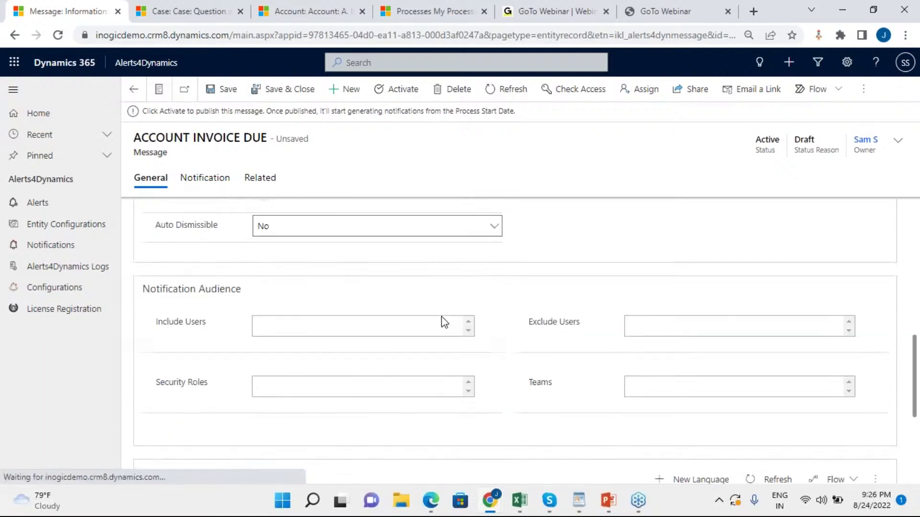
scroll(442, 316, down, 1)
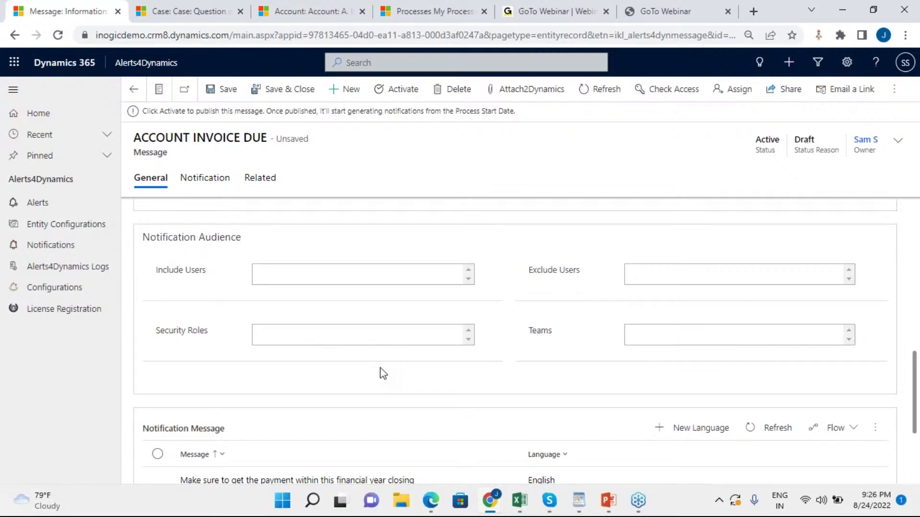
click(650, 338)
text(sa)
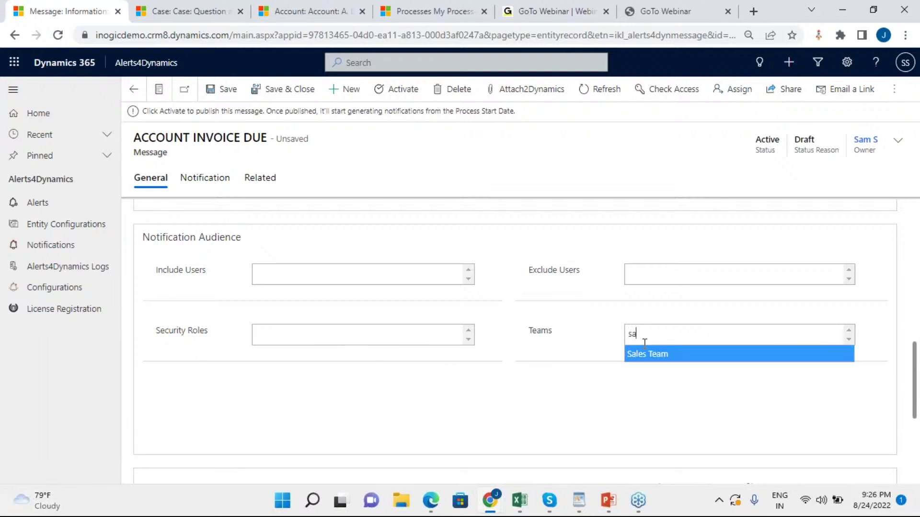
click(661, 354)
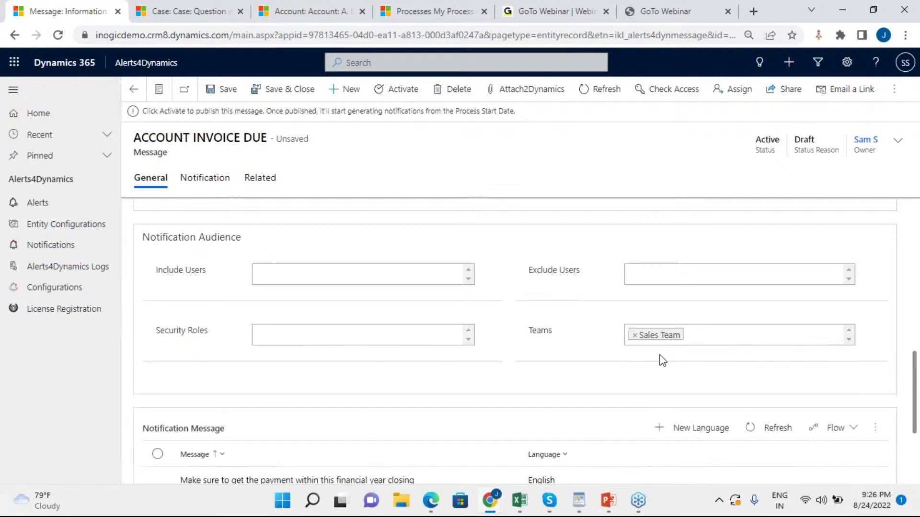
Browse the available Security Roles for the Notification Audience without selecting one
click(402, 344)
scroll(400, 377, down, 3)
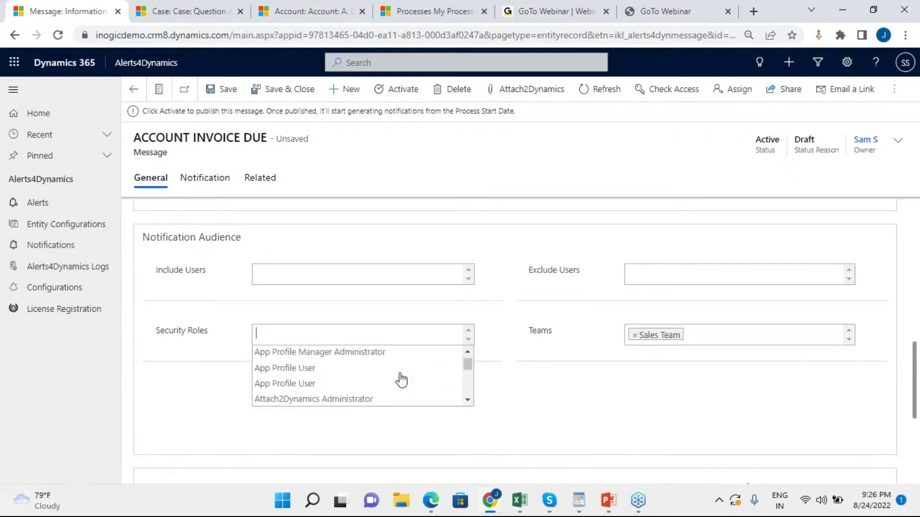
scroll(401, 378, down, 4)
scroll(371, 372, up, 2)
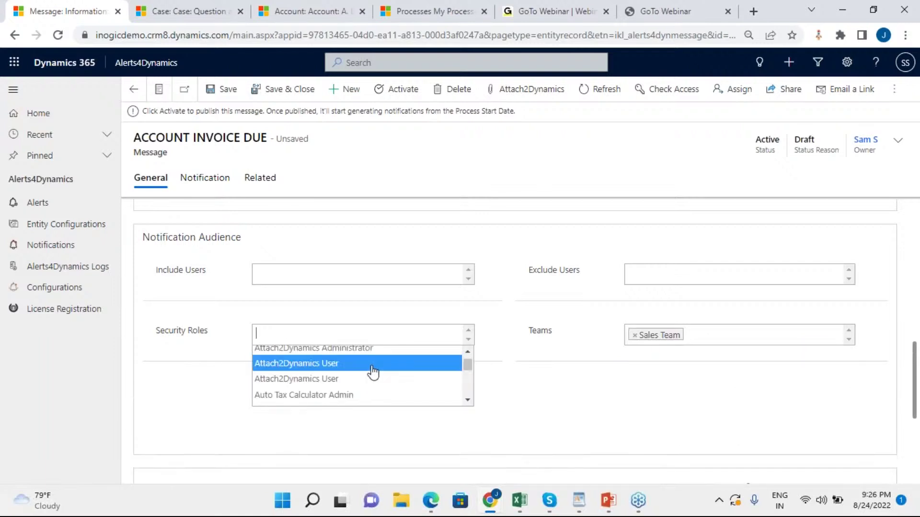
click(533, 384)
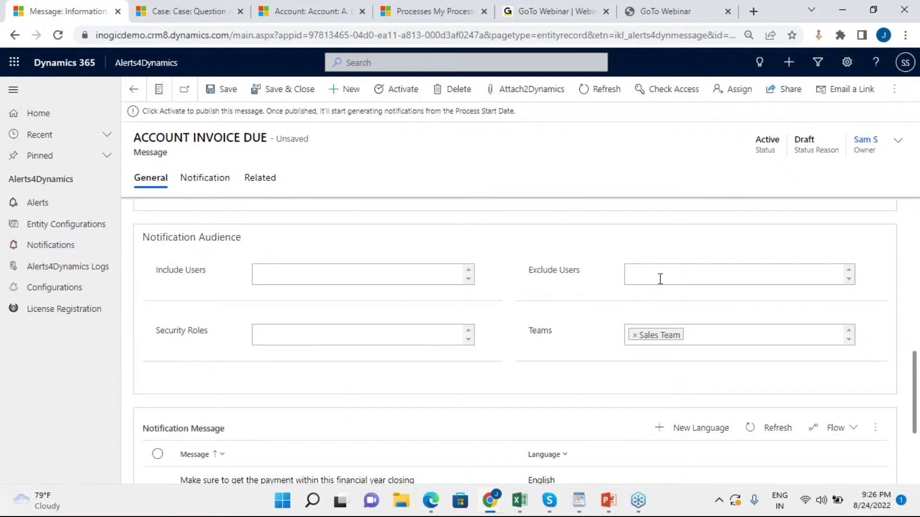
View the Exclude Users and Include Users options of the Notification Audience, leaving both fields empty
click(641, 270)
scroll(676, 325, down, 5)
click(494, 277)
click(383, 273)
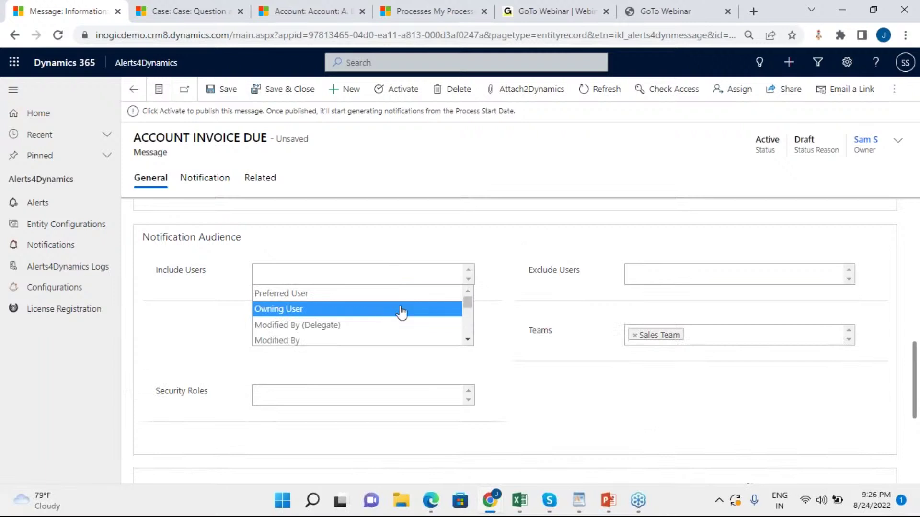
click(517, 248)
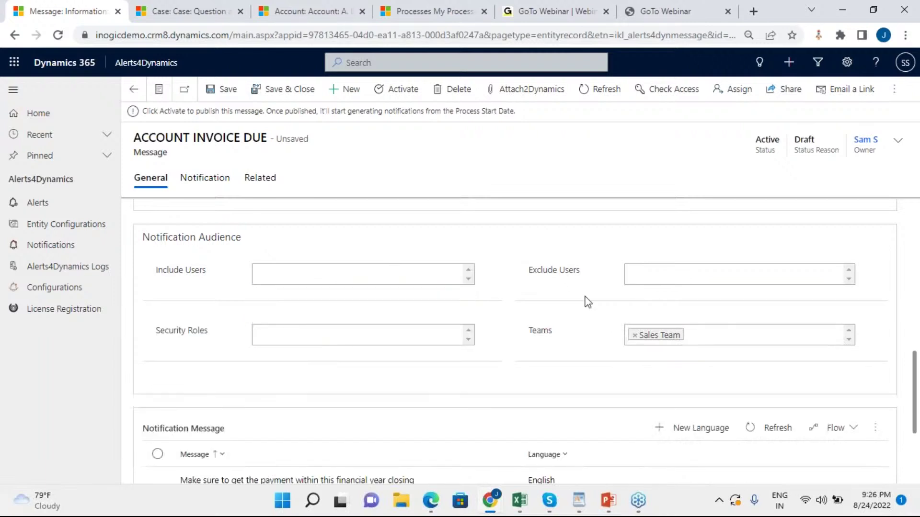
Remove Sales Team from the Notification Audience teams
click(628, 334)
click(632, 335)
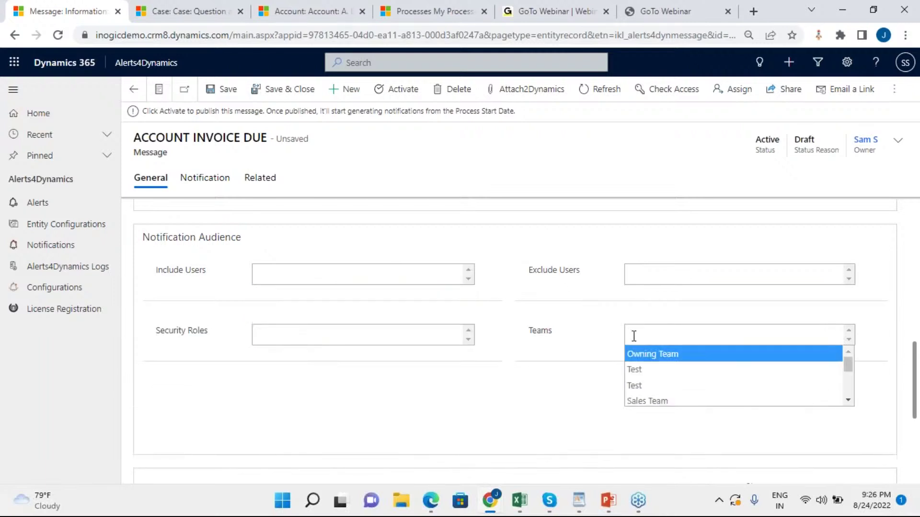
click(565, 280)
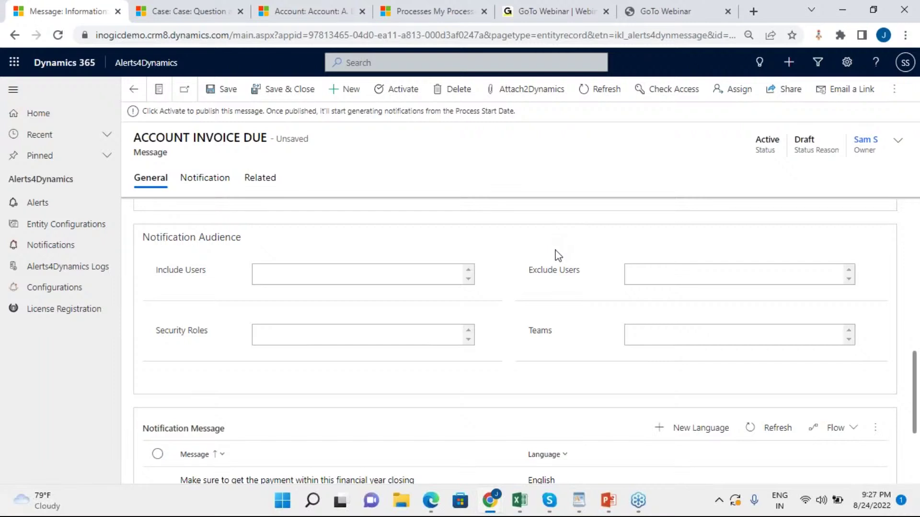
scroll(549, 286, down, 1)
scroll(533, 294, up, 1)
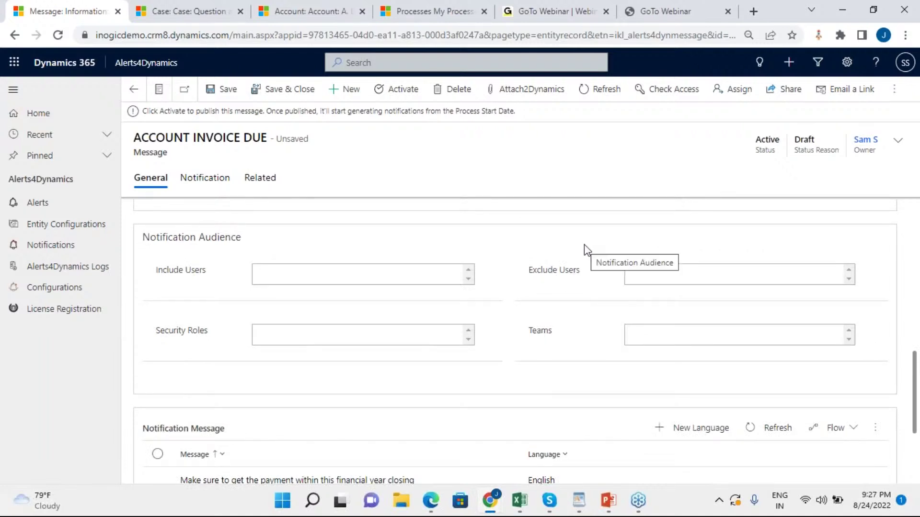
Save the ACCOUNT INVOICE DUE message and reload the Sales Hub My Activities page in Edge
scroll(532, 266, up, 5)
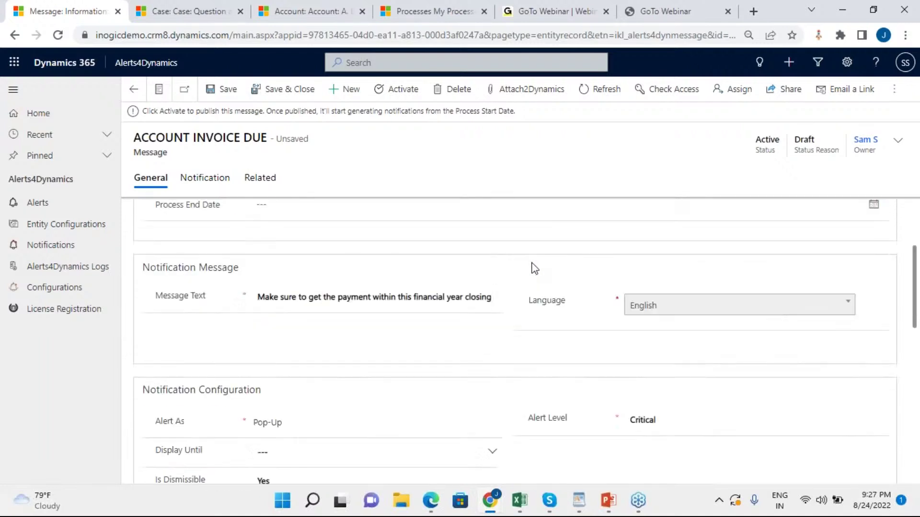
click(205, 93)
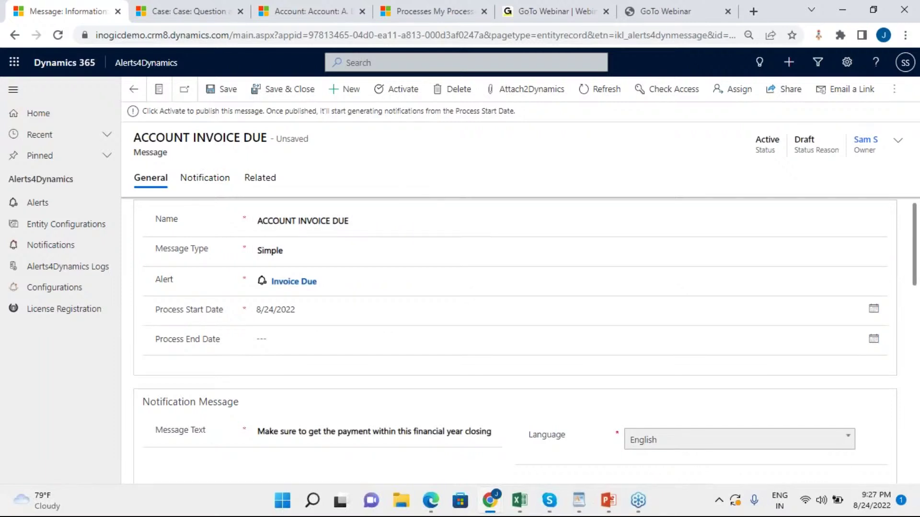
click(431, 500)
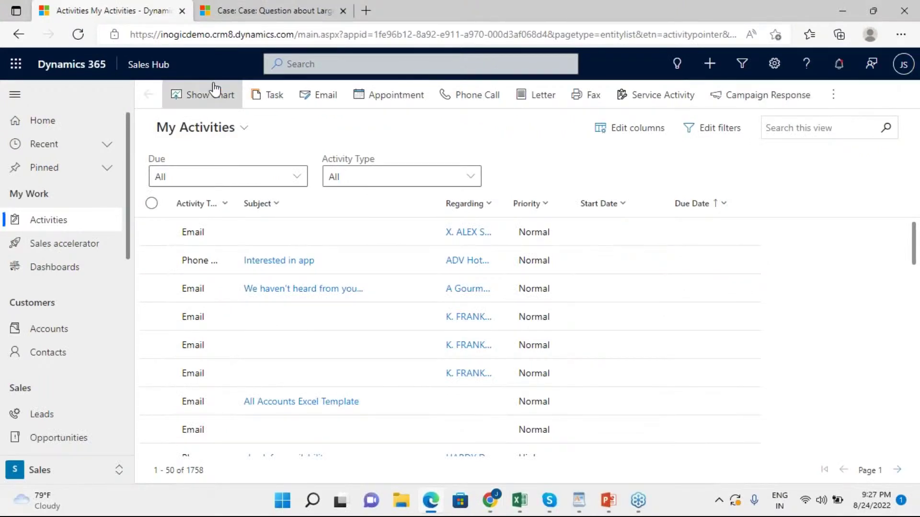
click(79, 35)
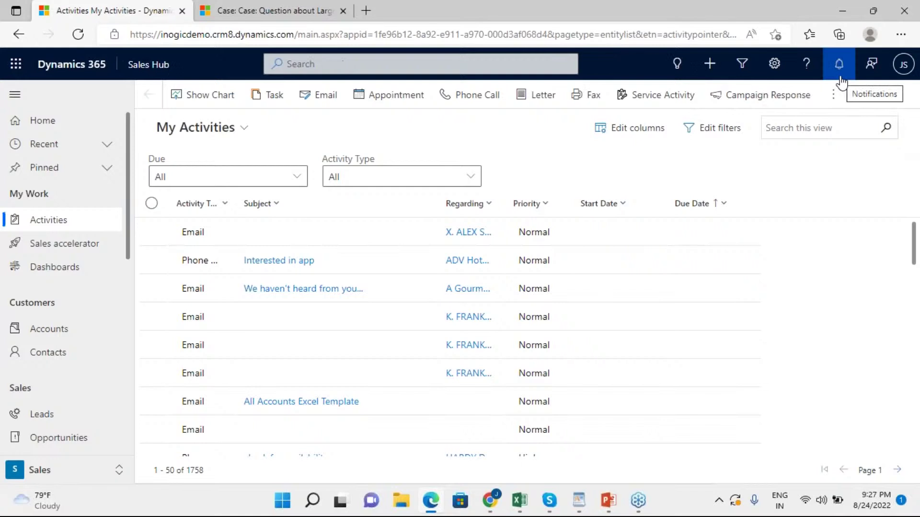
Return to the ACCOUNT INVOICE DUE message in Chrome and activate it
click(489, 500)
click(311, 441)
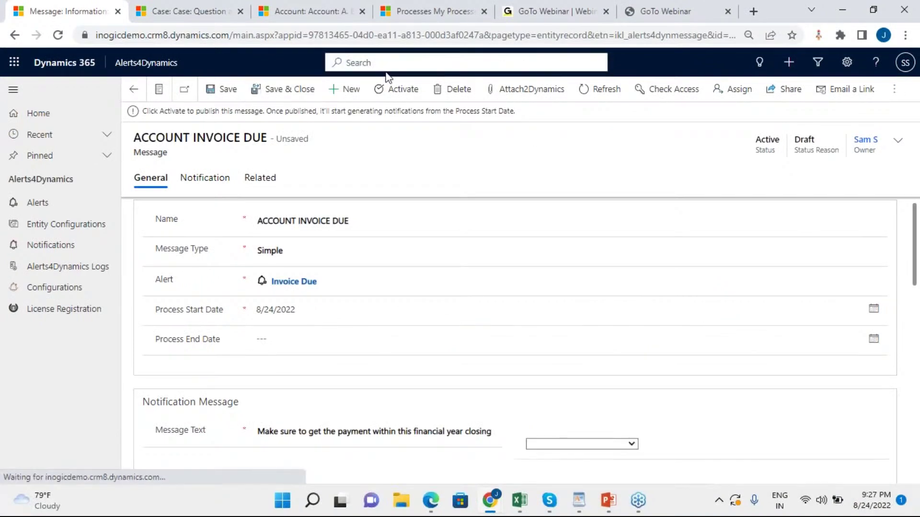
click(405, 89)
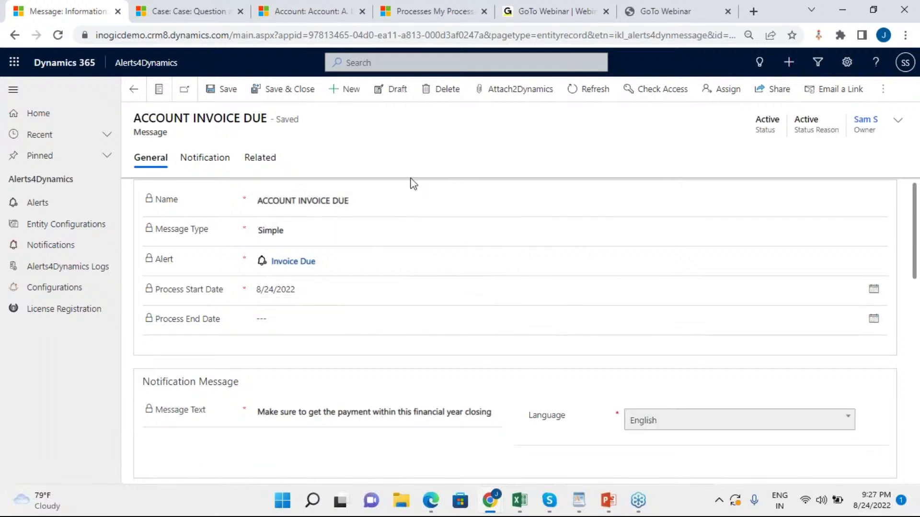
Go back to the Invoice Due alert and examine its Fetch XML rule from start to end
click(134, 90)
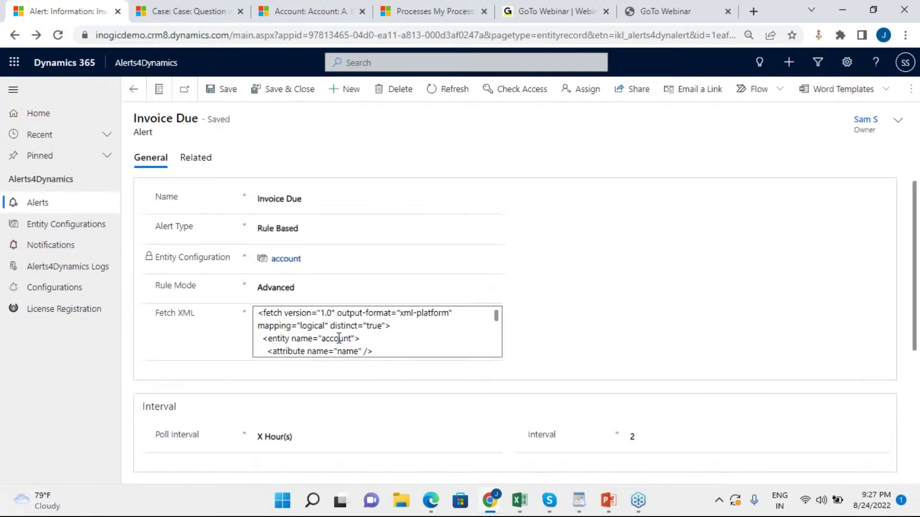
scroll(338, 332, down, 10)
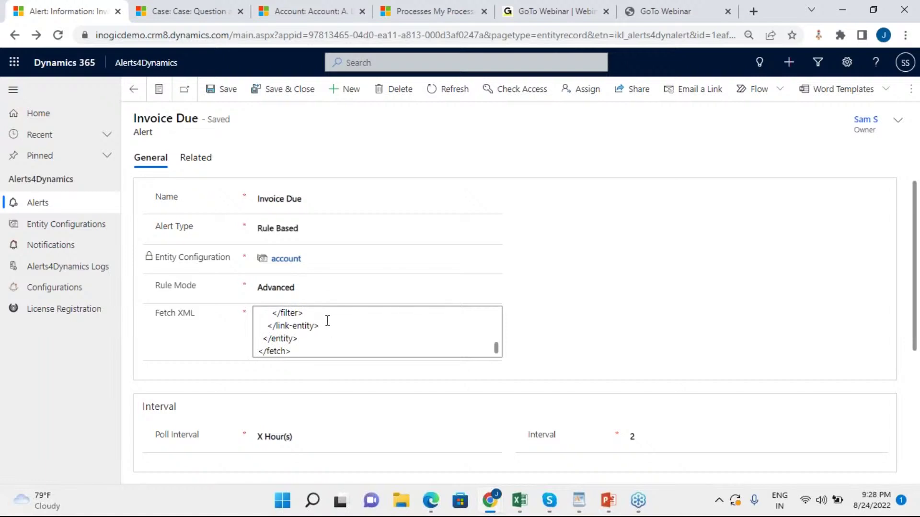
scroll(326, 322, up, 10)
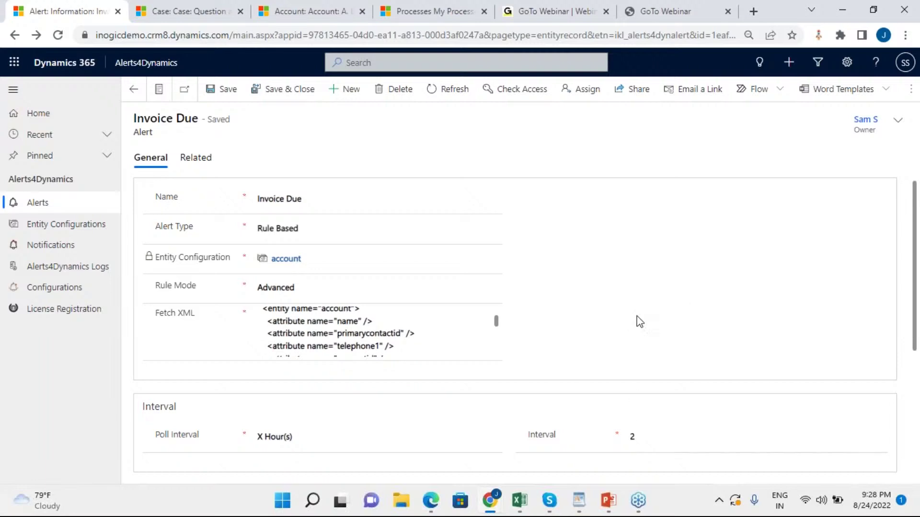
Reload the Sales Hub page in Edge, open the Alerts4Dynamics notifications, and look through the full list
click(431, 501)
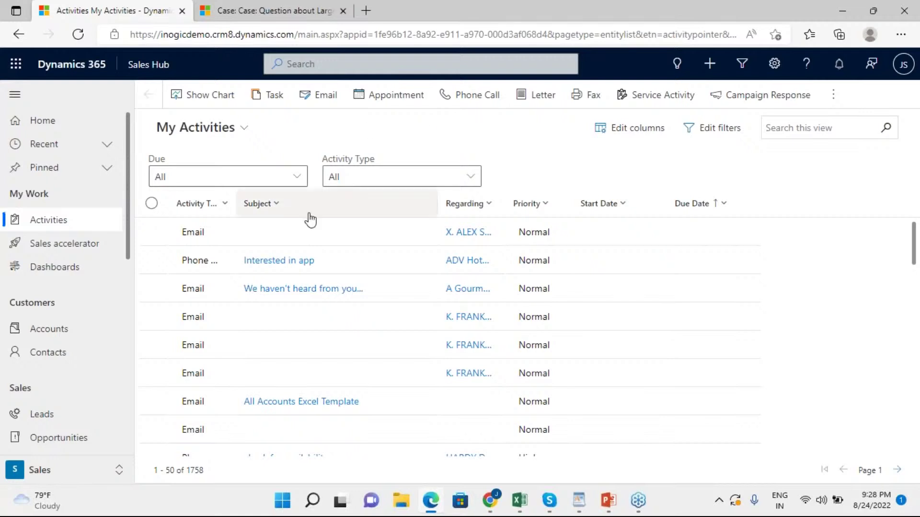
click(77, 35)
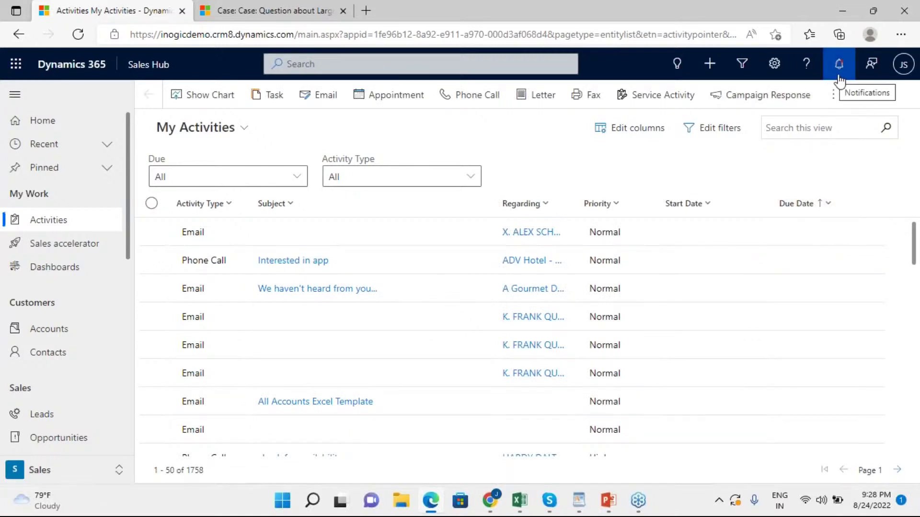
click(841, 78)
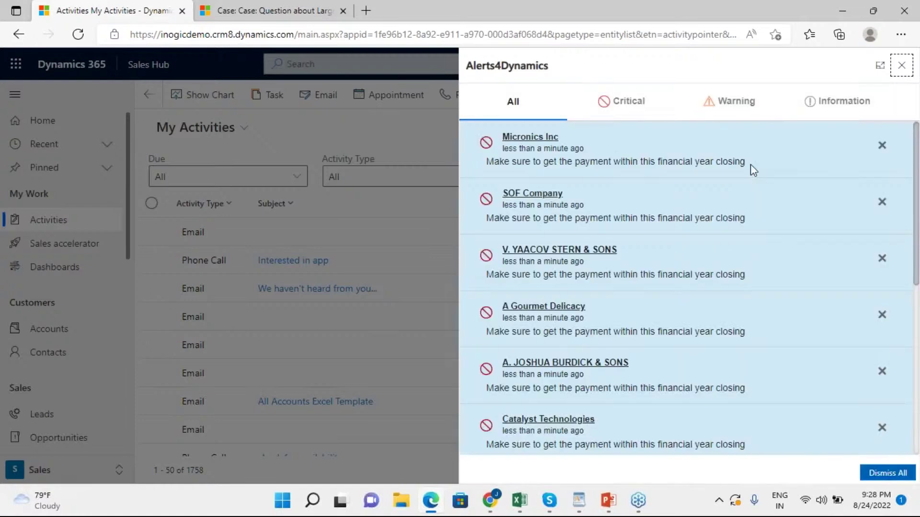
scroll(533, 273, up, 3)
scroll(622, 233, down, 4)
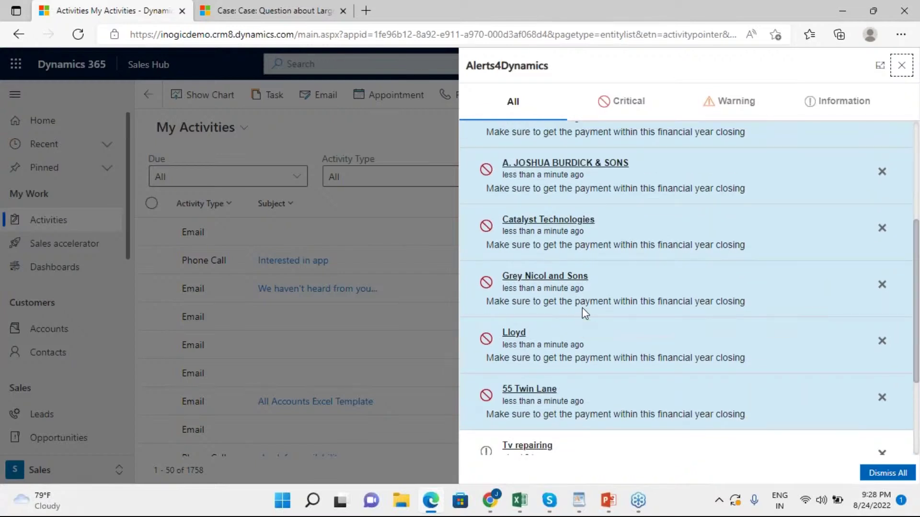
scroll(581, 309, up, 4)
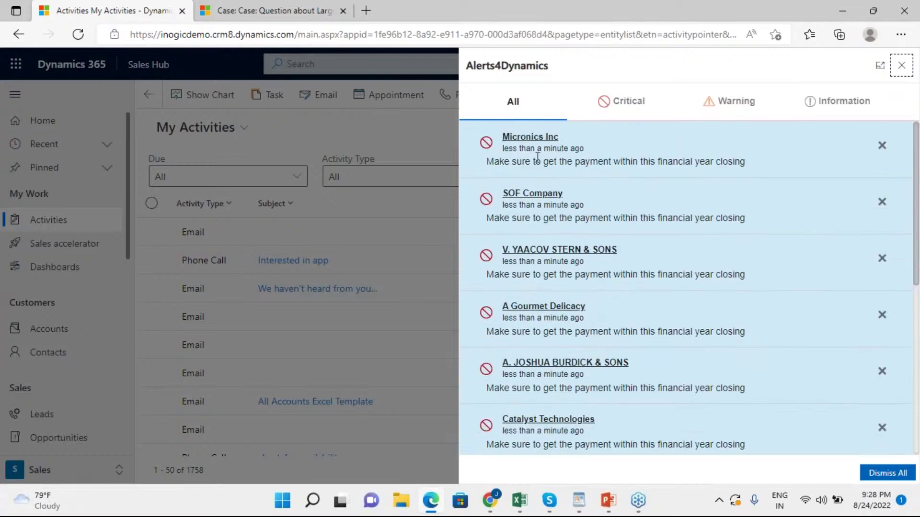
Open the Micronics Inc account from its notification and return to the notifications list
click(532, 137)
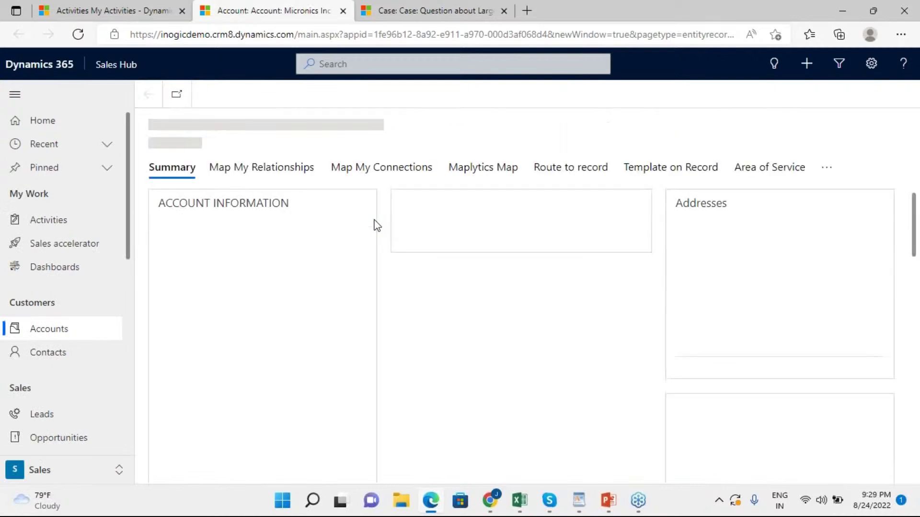
click(127, 11)
scroll(676, 296, down, 2)
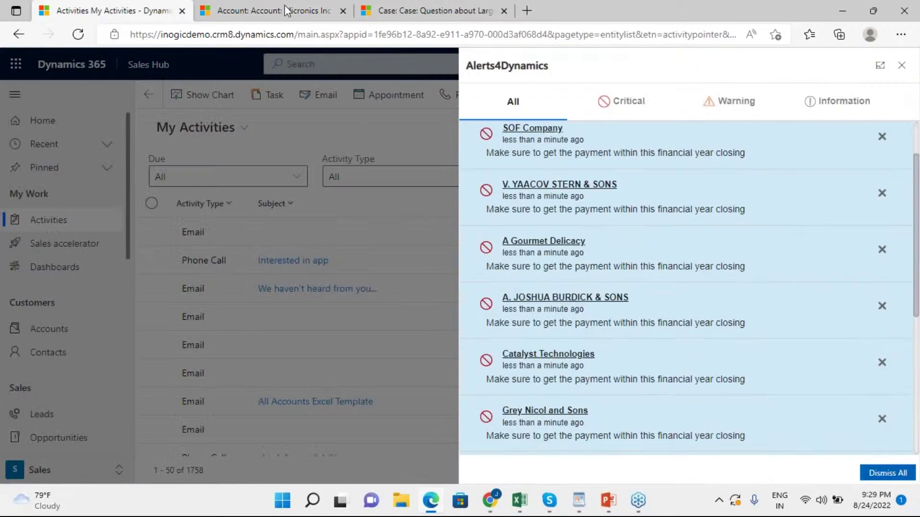
Revisit the Micronics Inc account, then return to My Activities and close the Alerts4Dynamics notifications
click(288, 10)
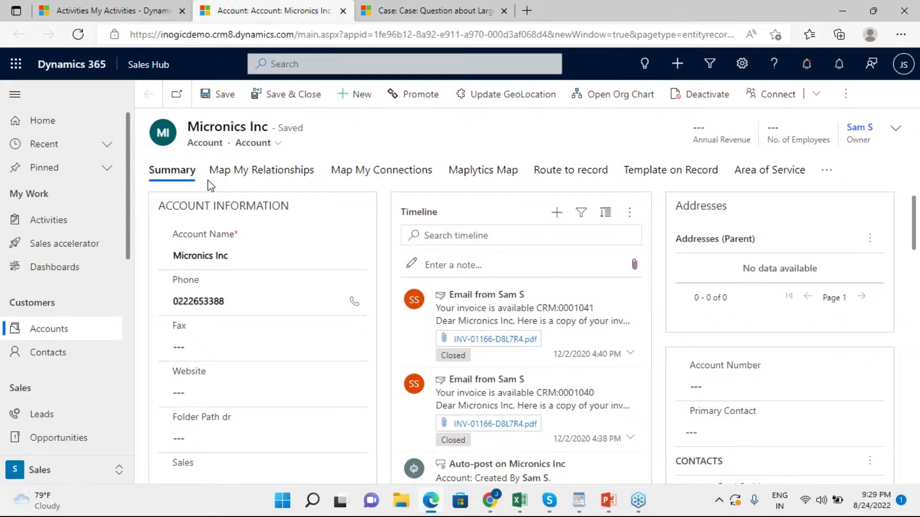
click(105, 10)
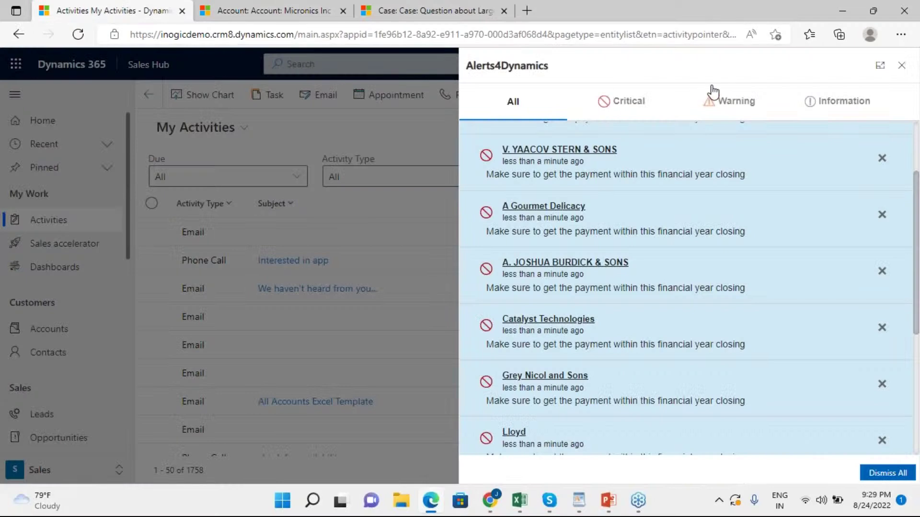
click(909, 72)
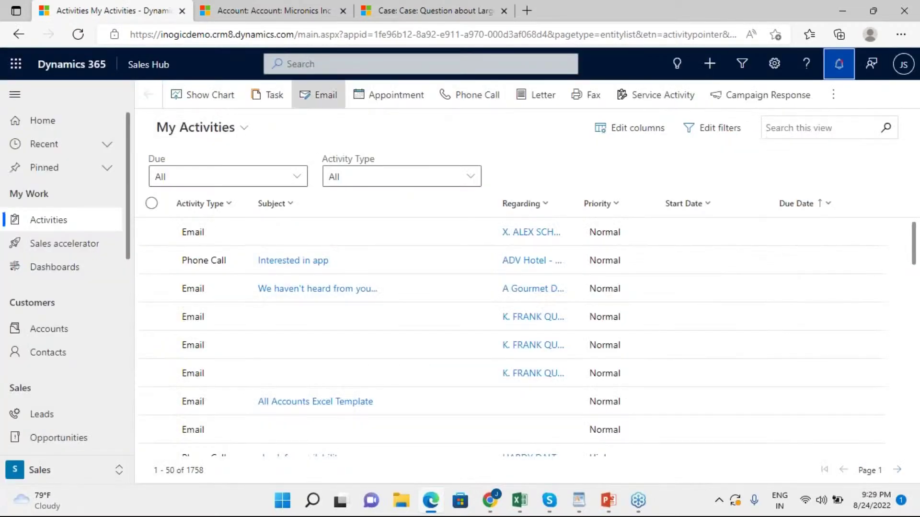
Go back to the Micronics Inc account and open its related Alerts
click(287, 13)
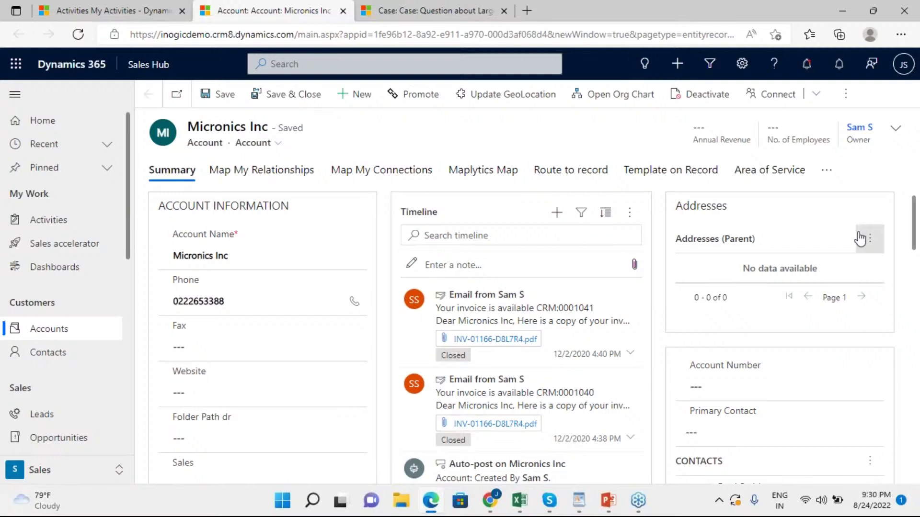
click(827, 170)
scroll(730, 349, down, 4)
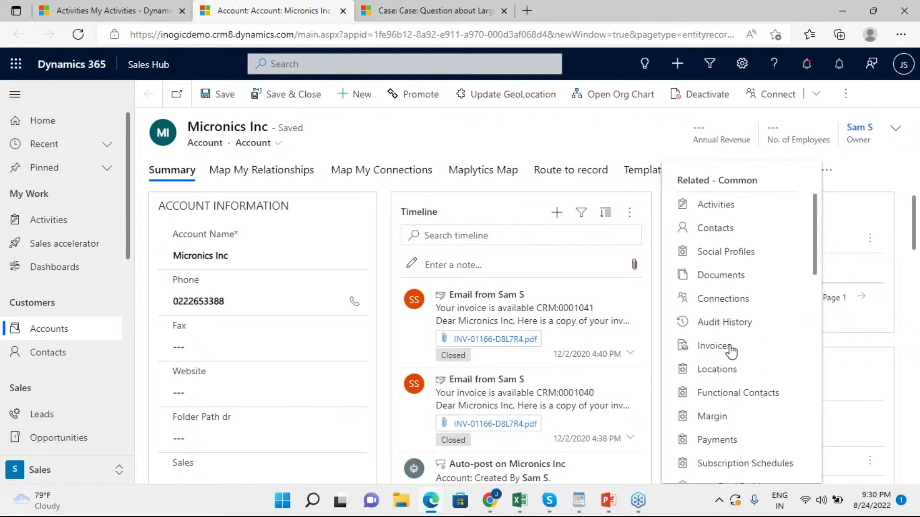
scroll(732, 348, down, 8)
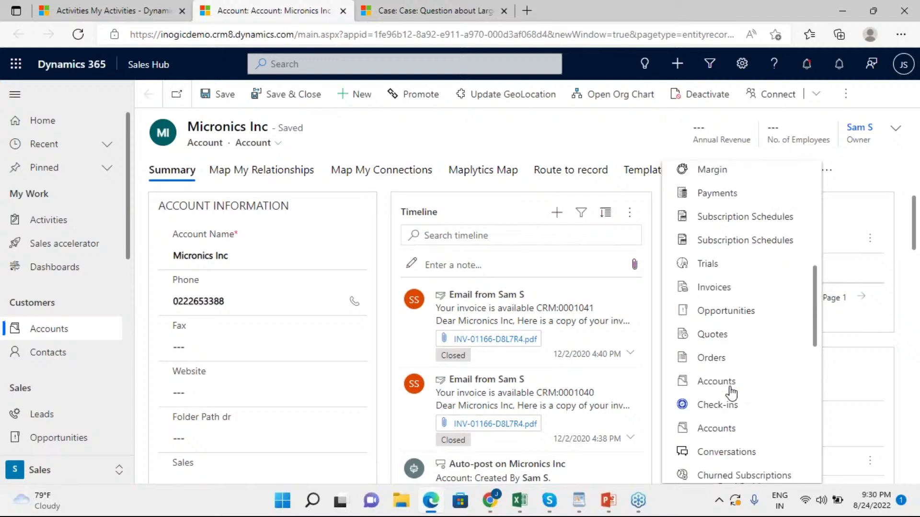
click(731, 320)
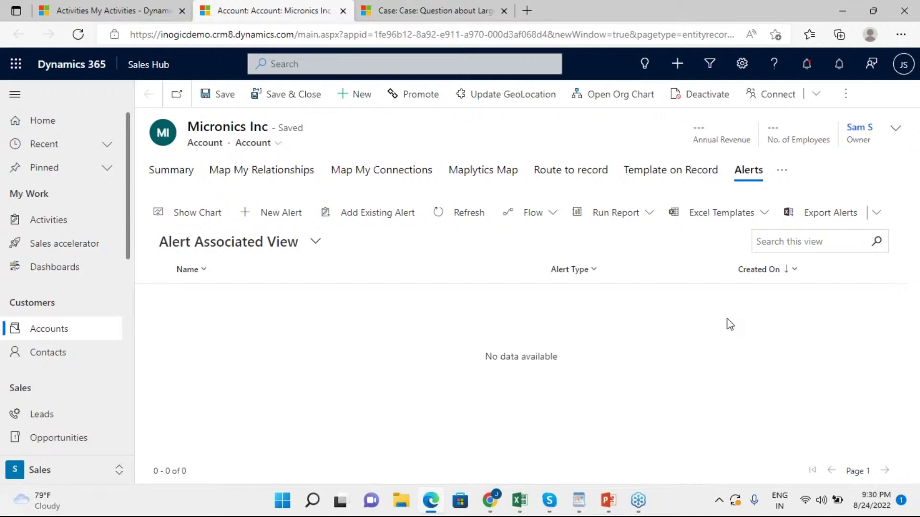
Create a record-based alert for the Micronics Inc account named "Renewal Follow up" and save it
click(280, 220)
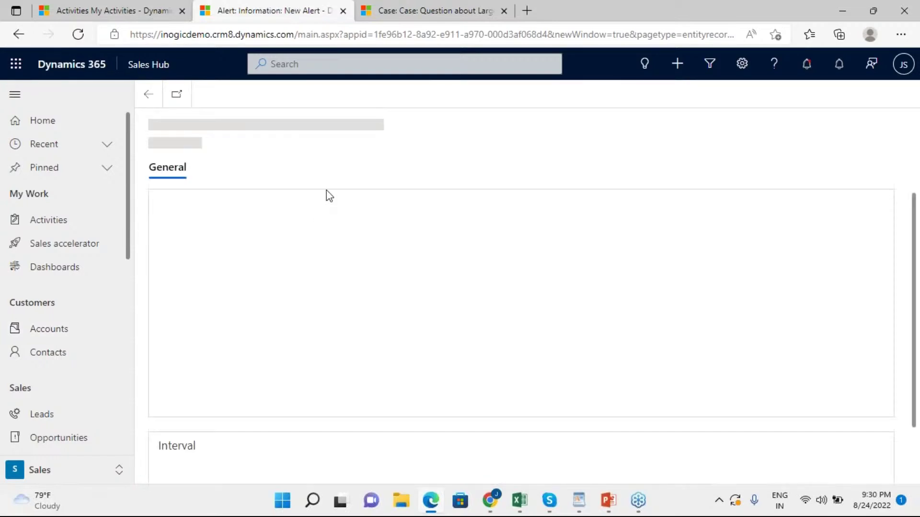
click(328, 212)
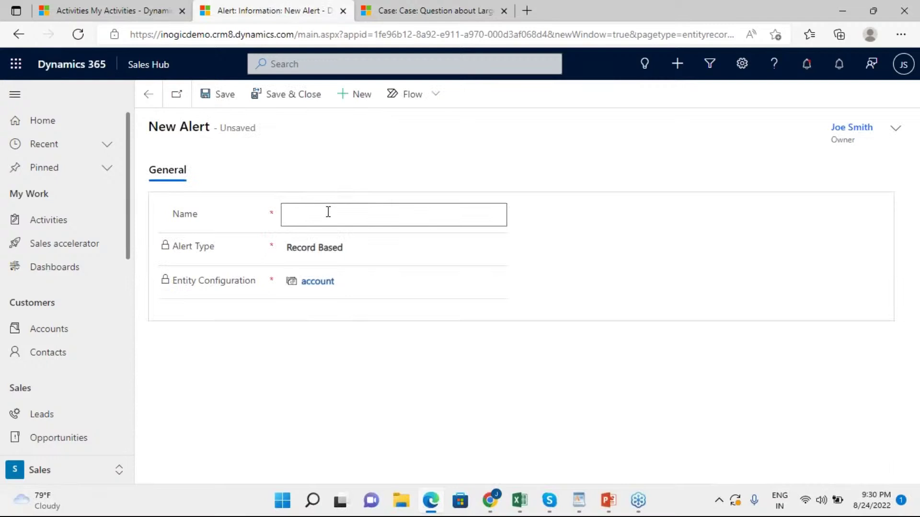
text(Renewal Due)
key(BackSpace)
key(BackSpace)
text(ue Follow)
key(BackSpace)
key(BackSpace)
key(BackSpace)
key(BackSpace)
key(BackSpace)
key(BackSpace)
key(BackSpace)
key(BackSpace)
key(BackSpace)
key(BackSpace)
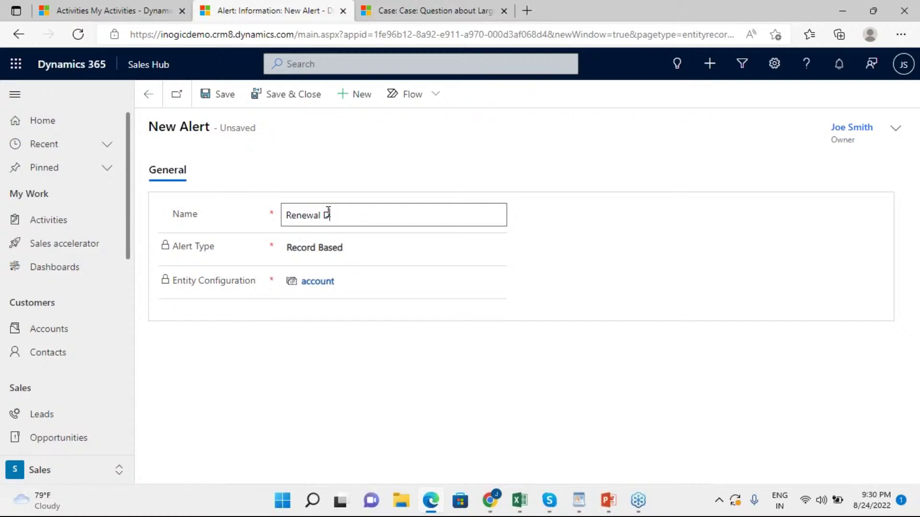
text(Follow up)
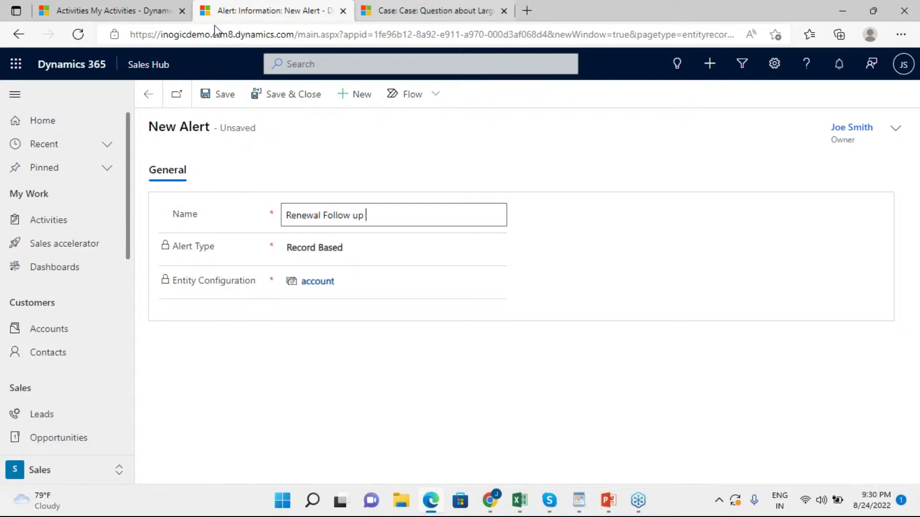
click(223, 94)
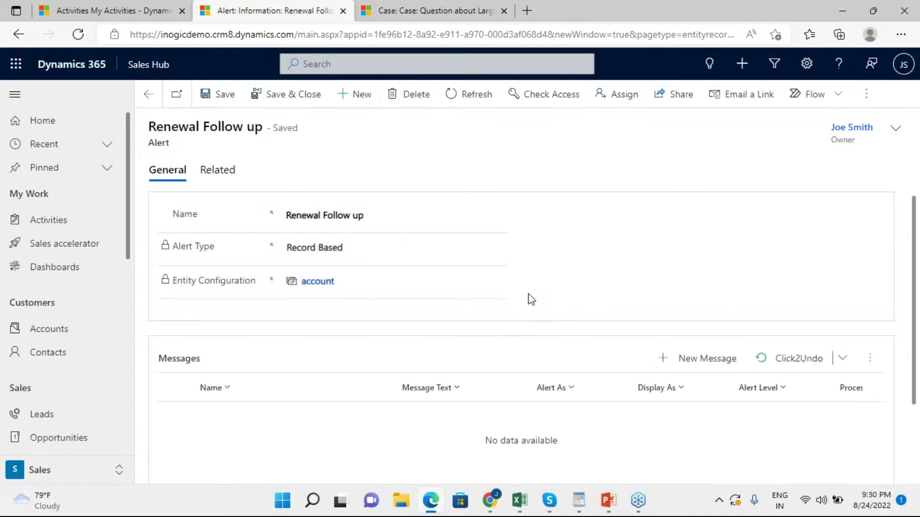
Start a new message for the Renewal Follow up alert, look through its form, and go back to the alert without saving
scroll(525, 296, down, 1)
scroll(431, 330, up, 1)
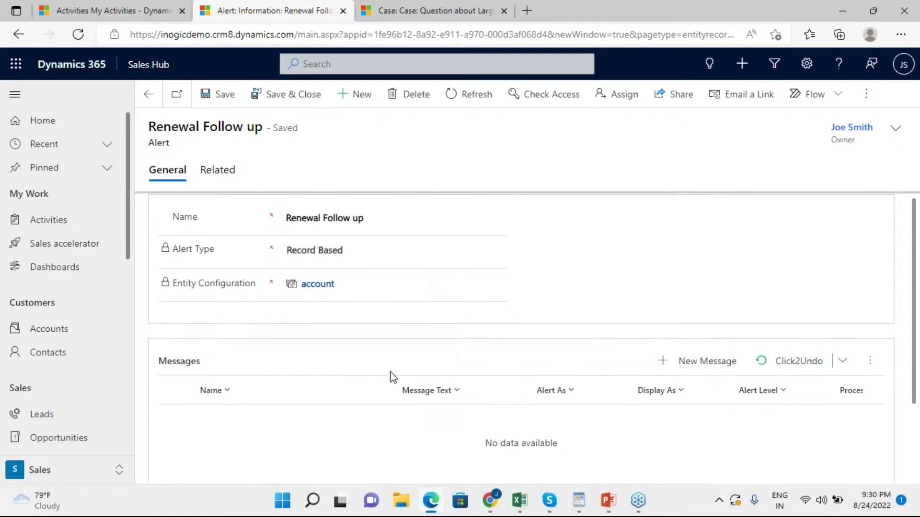
scroll(402, 389, down, 1)
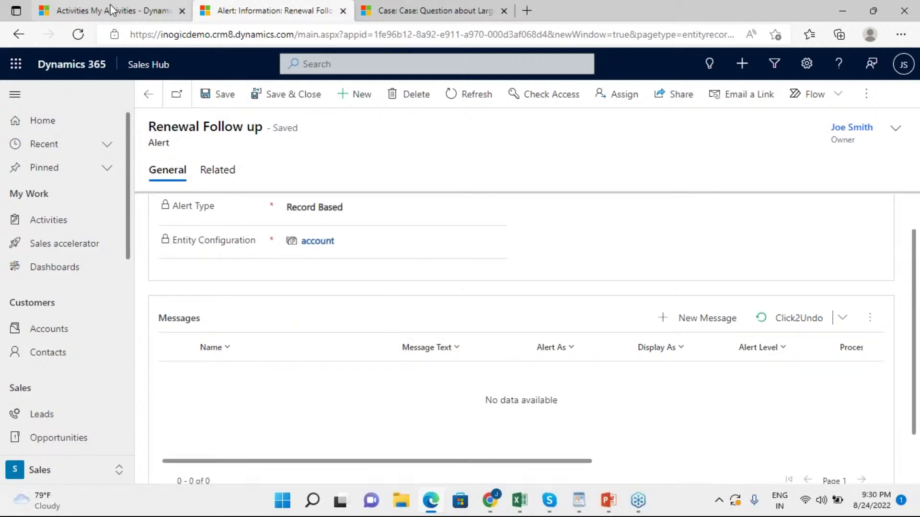
click(697, 322)
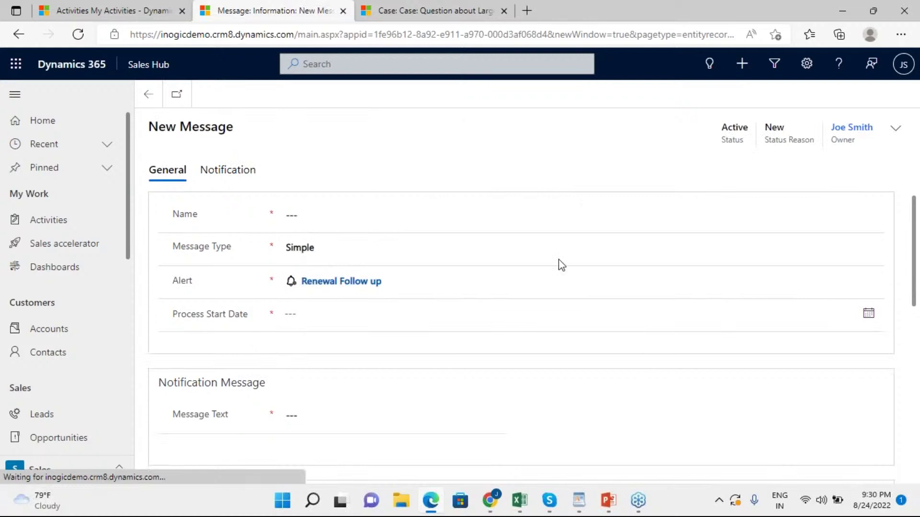
scroll(561, 265, down, 6)
scroll(481, 283, down, 2)
scroll(382, 269, up, 8)
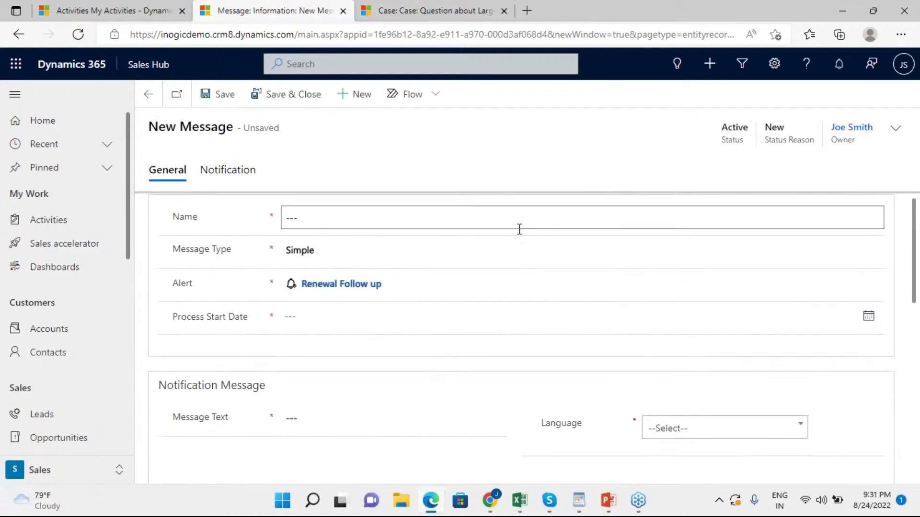
click(157, 103)
click(569, 342)
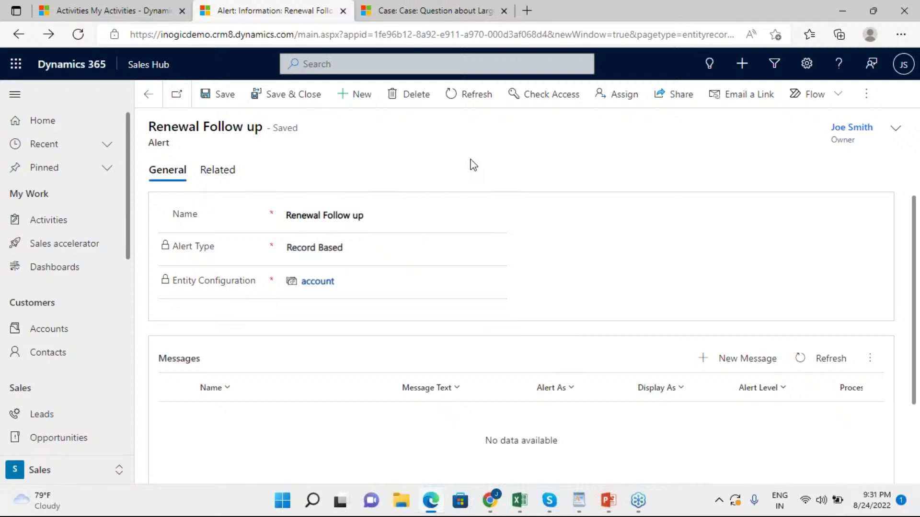
Switch to Alerts4Dynamics in Chrome, open the Sales Meeting alert from the active alerts, and examine its alert type
click(107, 10)
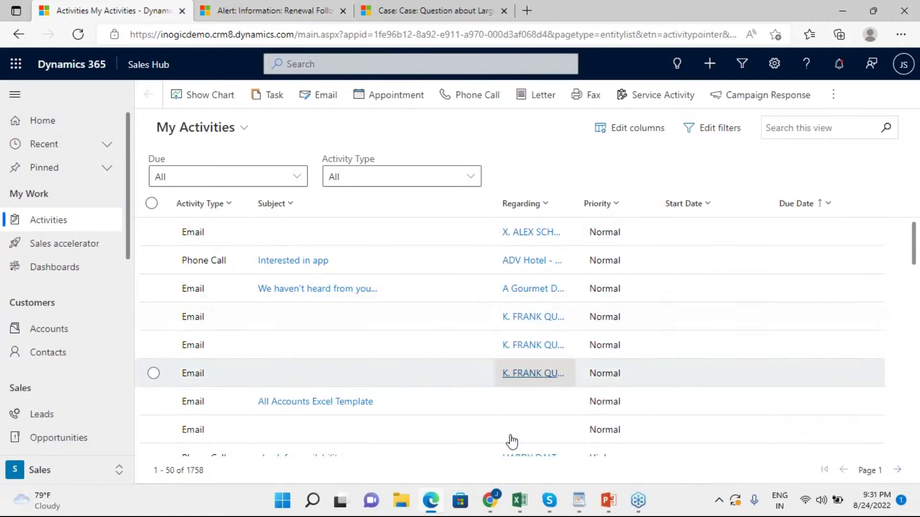
mouse_move(489, 501)
click(321, 450)
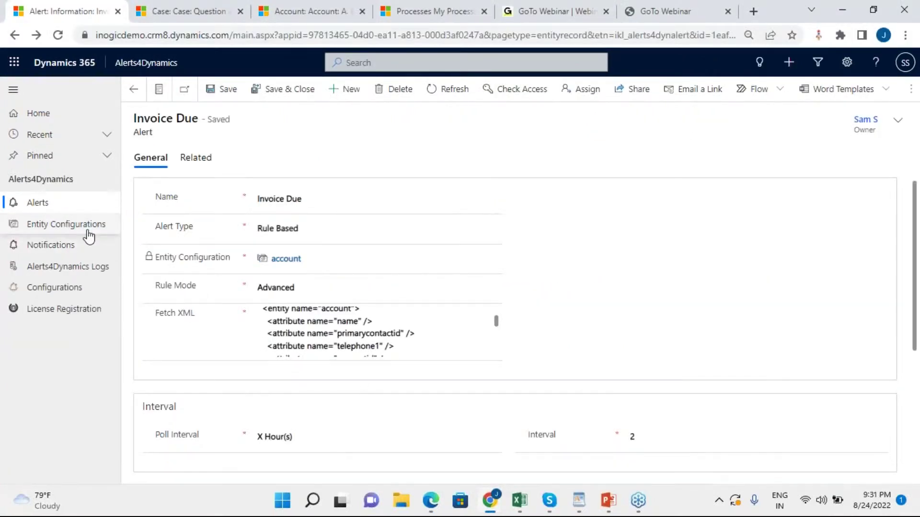
click(38, 202)
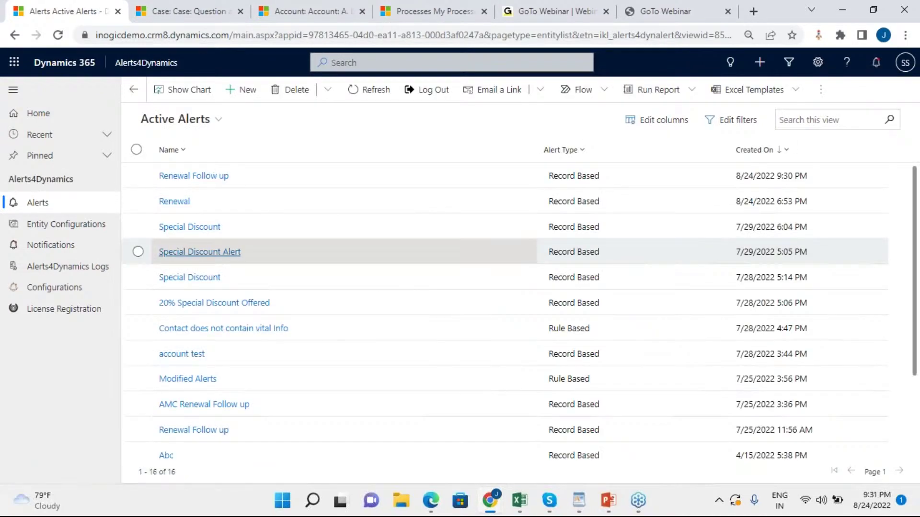
scroll(501, 259, down, 2)
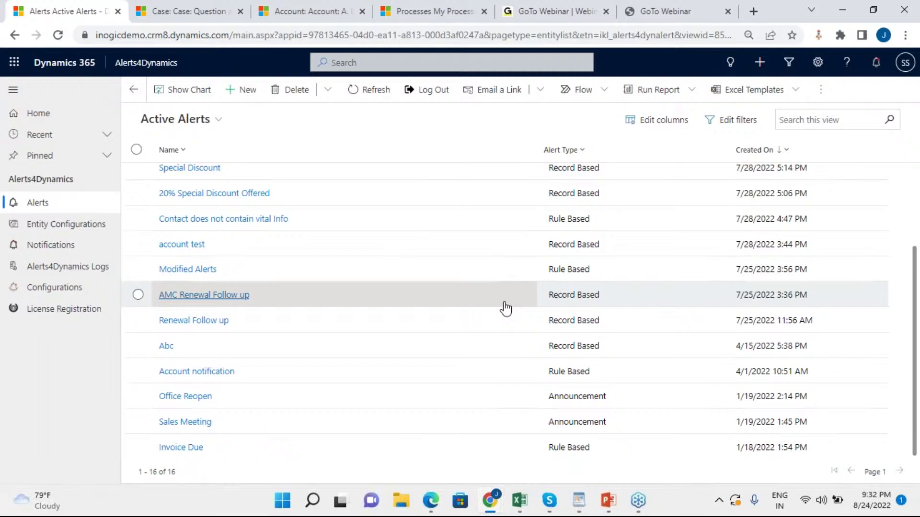
click(283, 424)
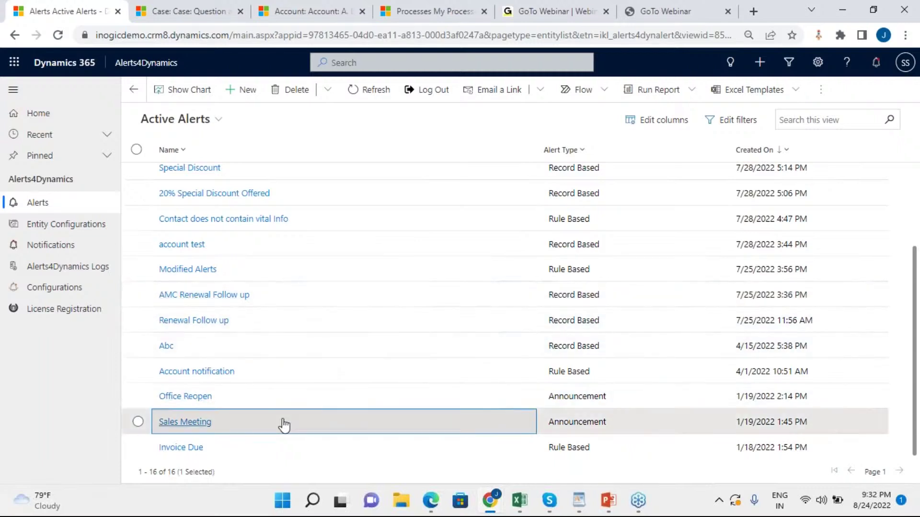
double_click(283, 424)
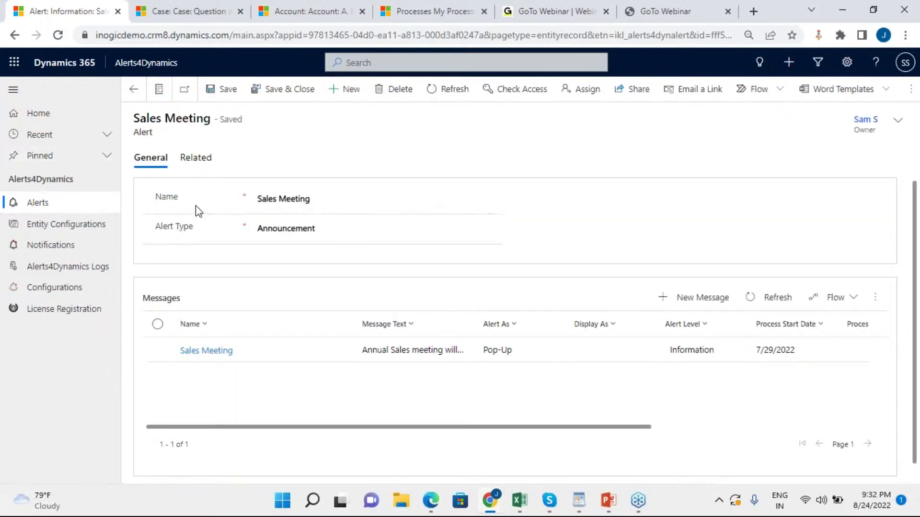
click(326, 227)
click(326, 227)
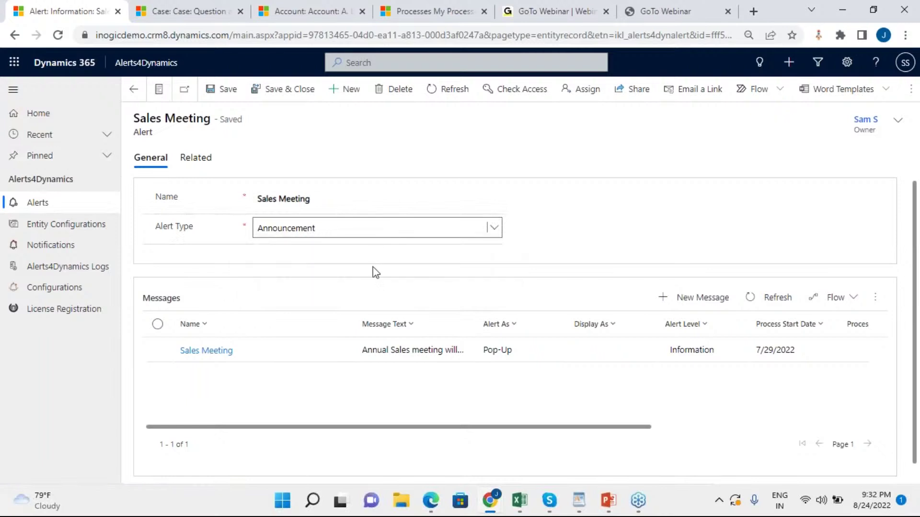